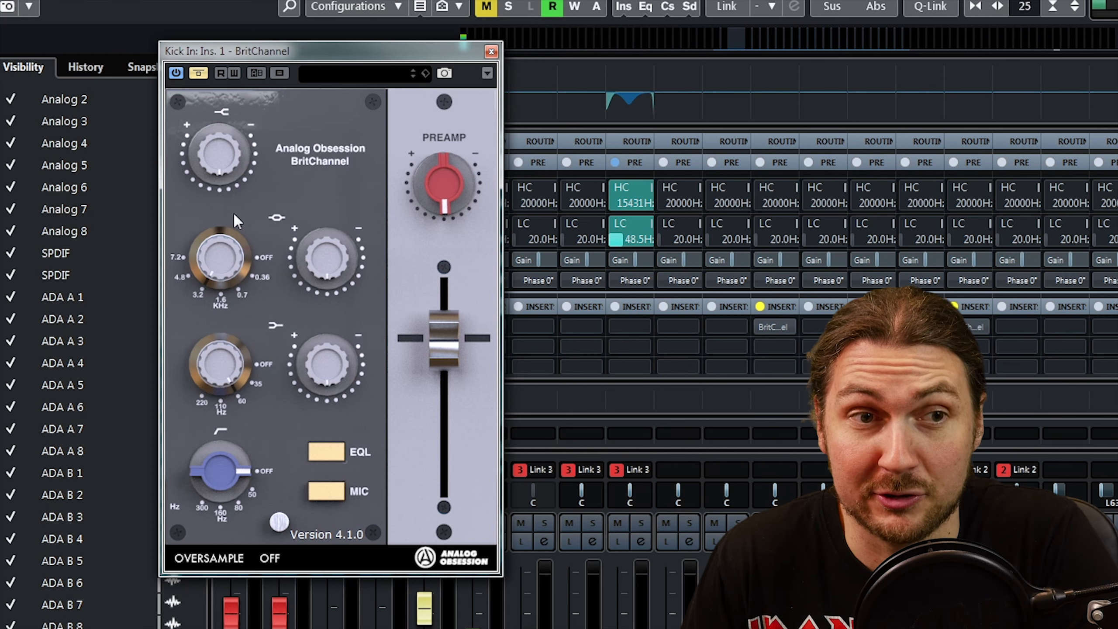
Try out the high-shelf, low-frequency and high-pass knobs of BritChannel on the Kick In channel.
drag(243, 168, 252, 97)
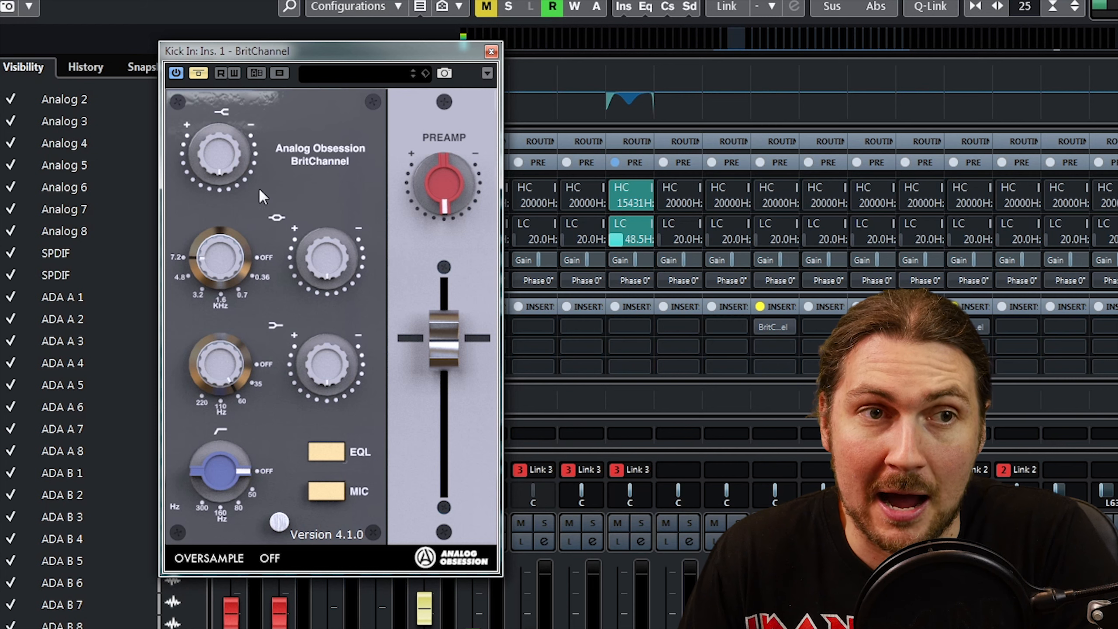
drag(229, 350, 203, 438)
mouse_move(226, 345)
mouse_down()
mouse_move(224, 395)
mouse_move(229, 359)
mouse_up()
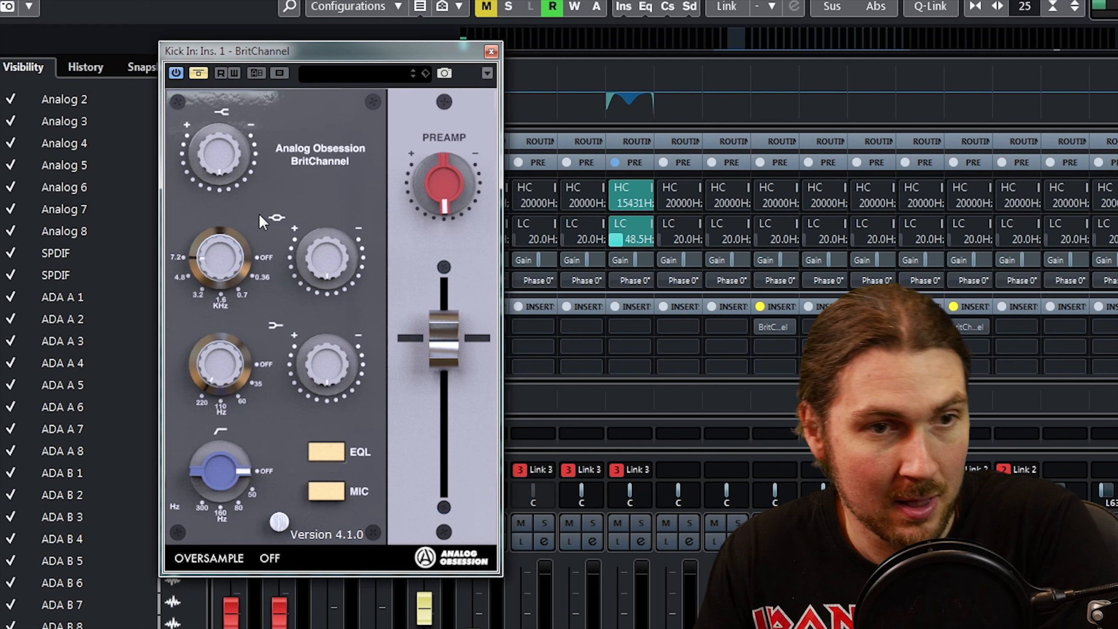
drag(240, 478, 231, 612)
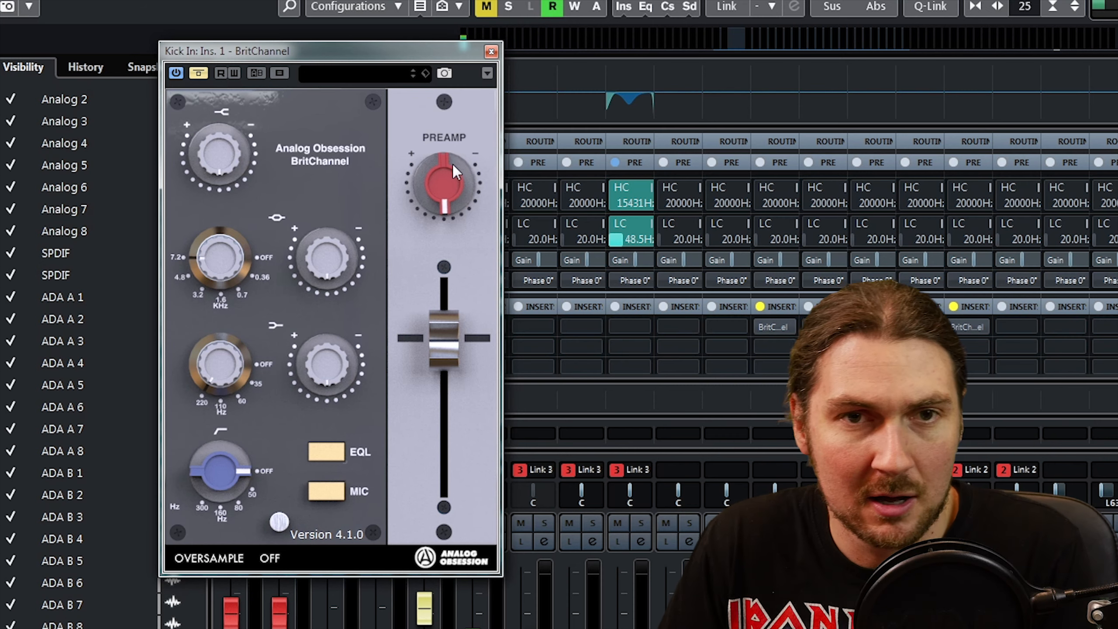
Set the locators around the Verse 2 A through Chorus 1 B sections and switch on cycle playback.
key(F3)
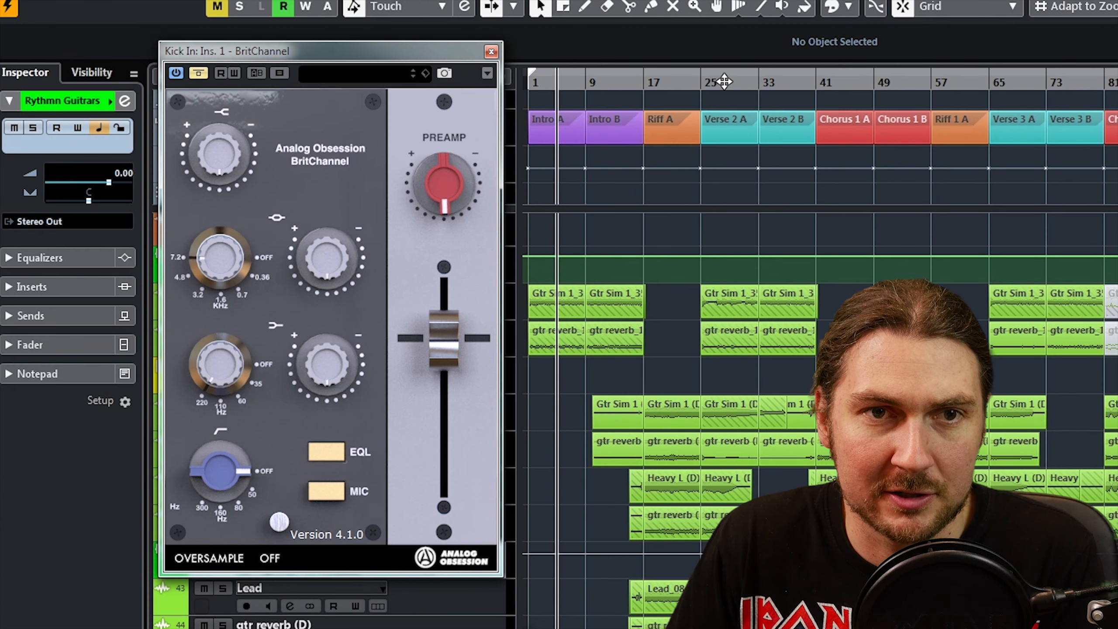
click(708, 82)
drag(726, 167, 906, 132)
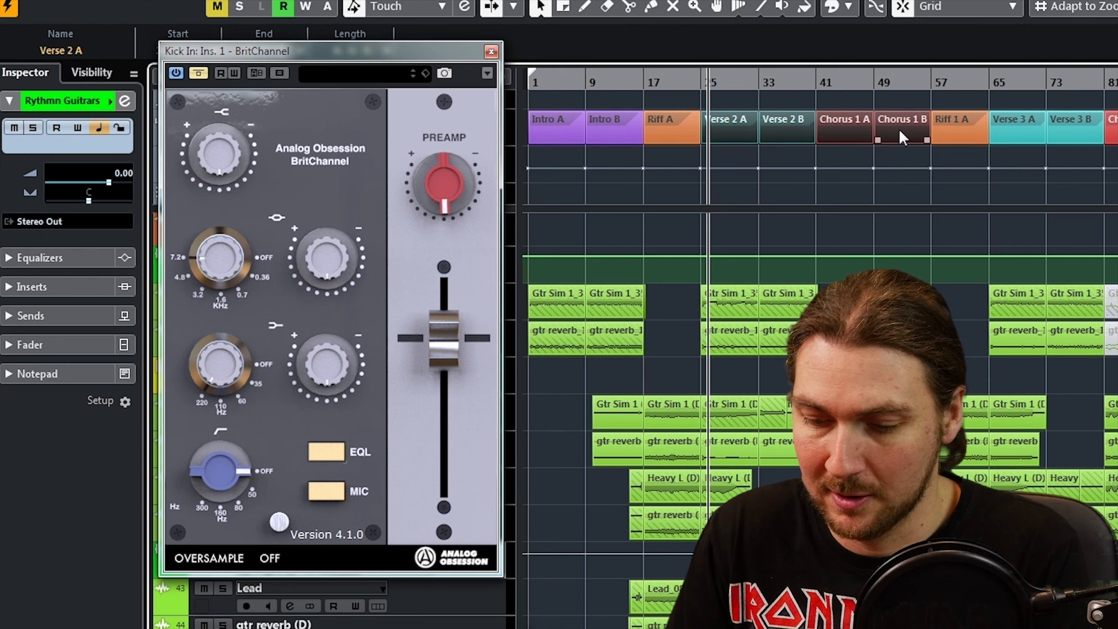
key(p)
key(KP_Divide)
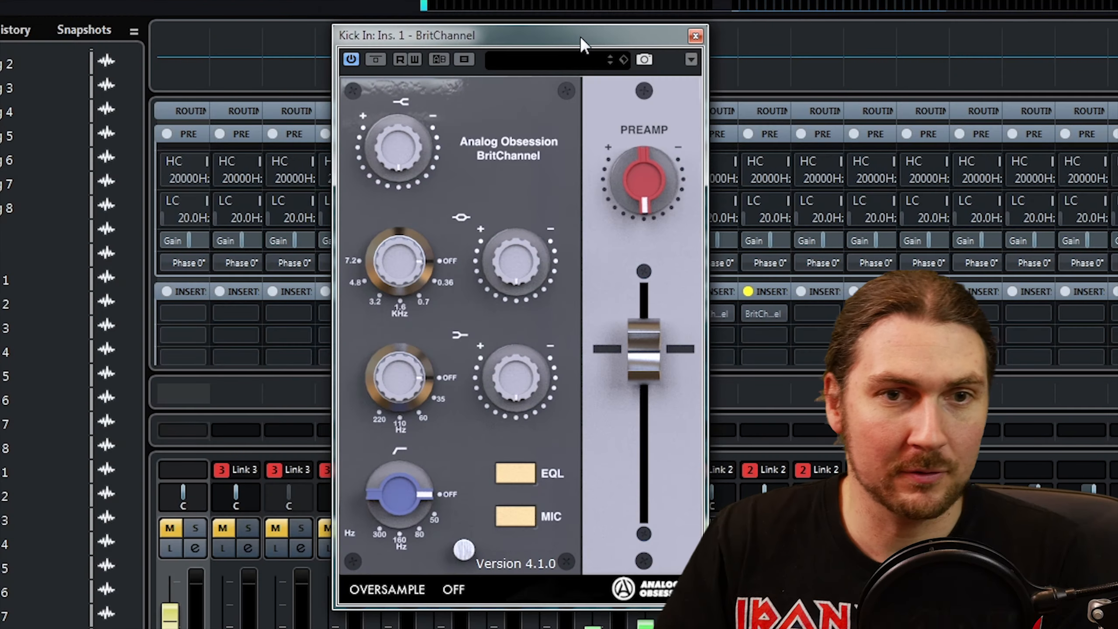
Sweep the Kick In BritChannel's preamp through its range and set it about halfway between centre and the plus end.
drag(581, 36, 477, 49)
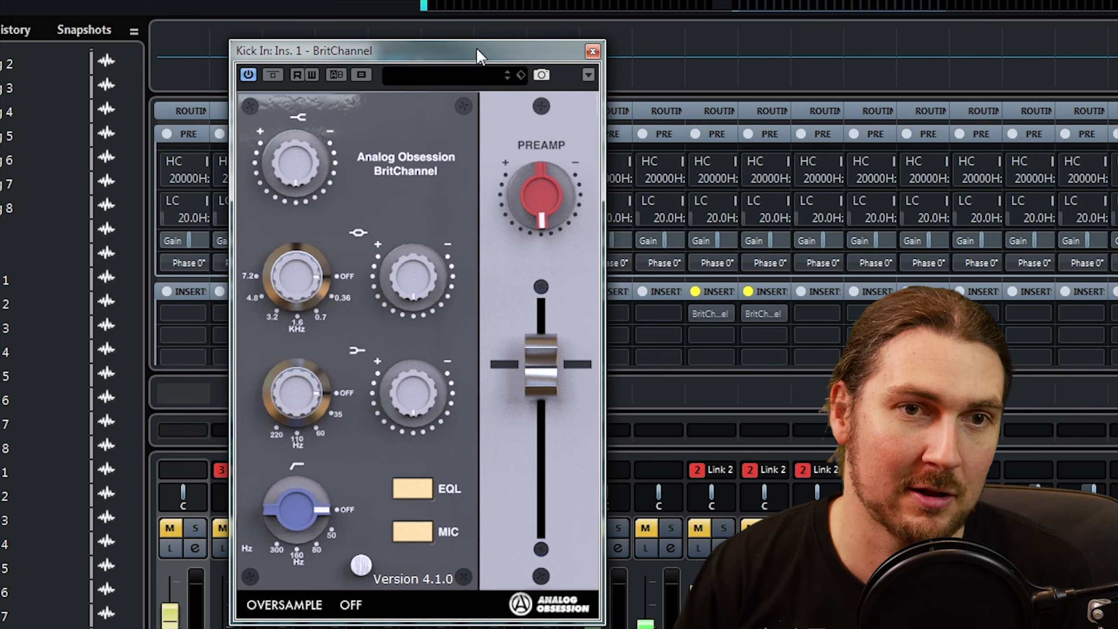
drag(529, 221, 596, 226)
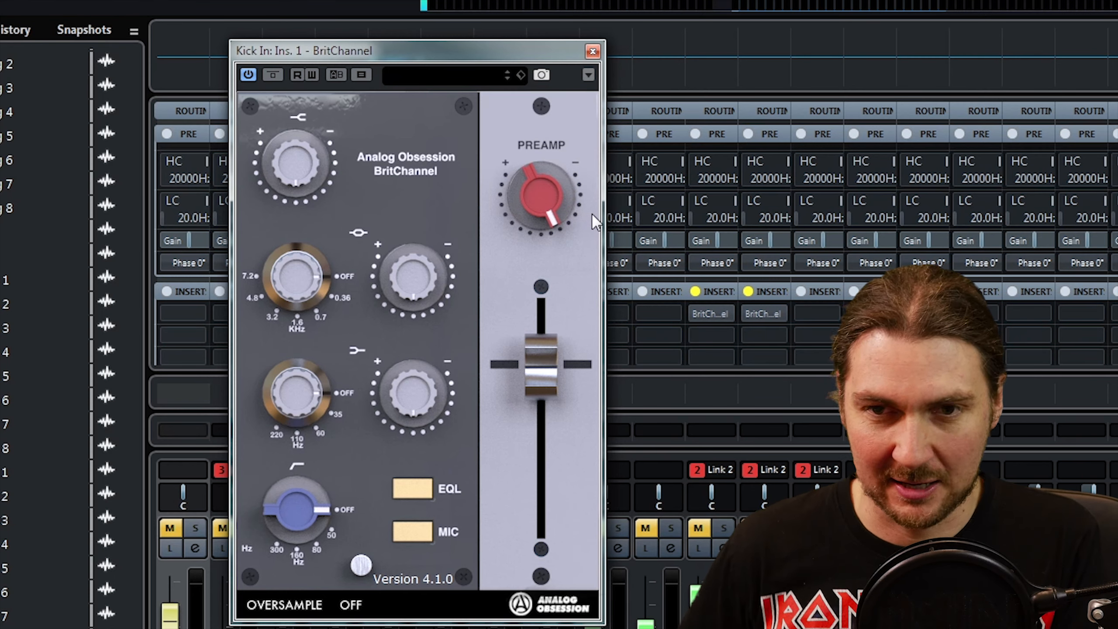
drag(534, 216, 548, 184)
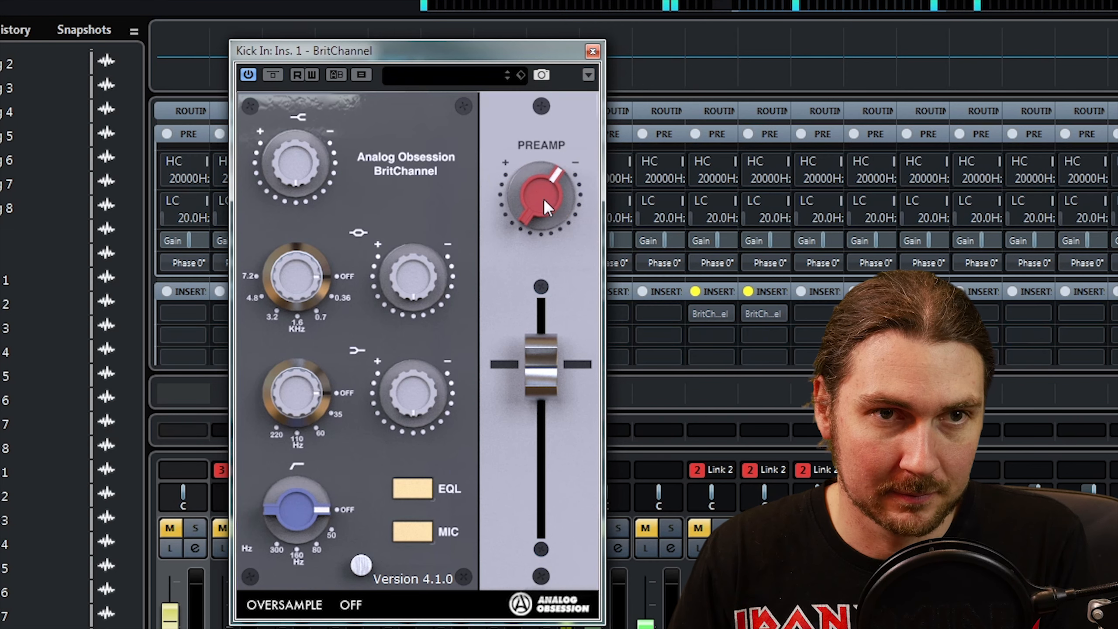
drag(507, 51, 413, 37)
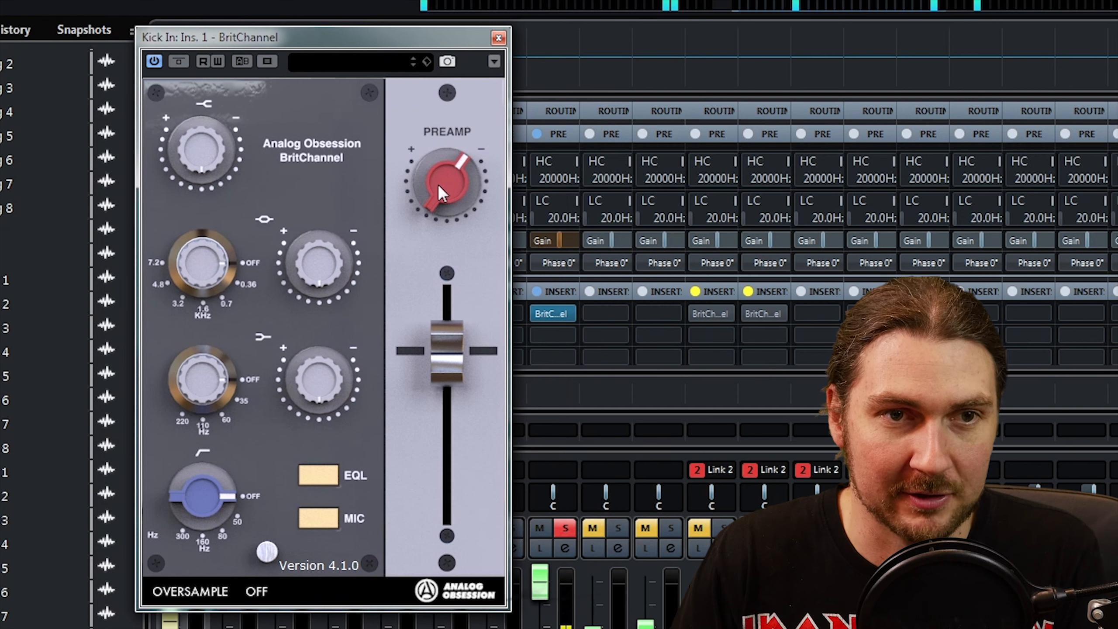
drag(447, 164, 461, 41)
drag(443, 174, 451, 150)
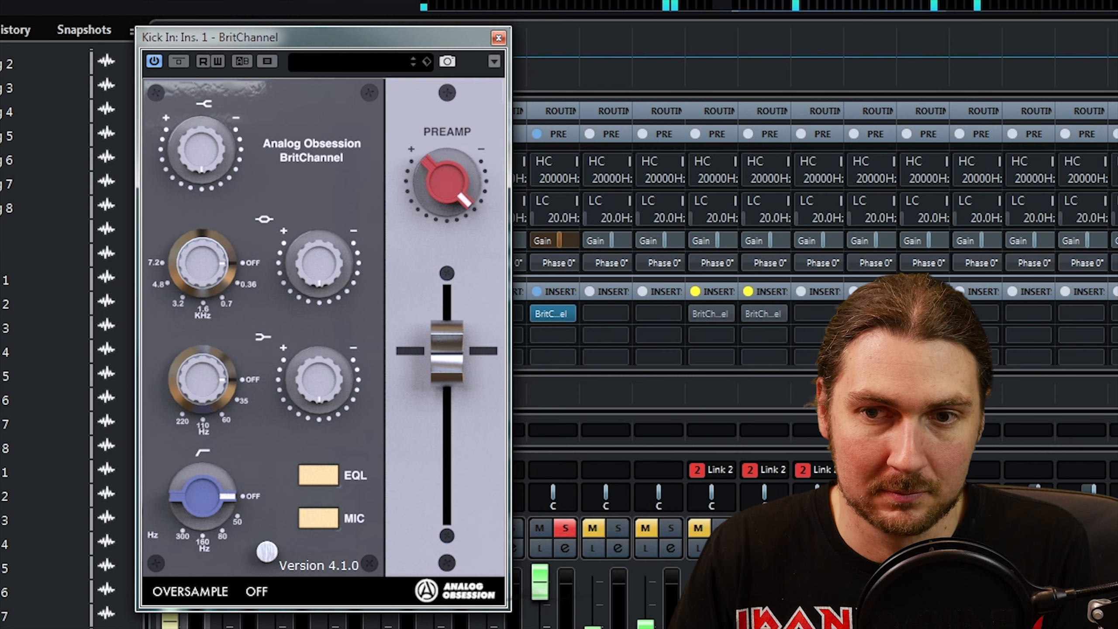
drag(449, 138, 454, 59)
drag(446, 174, 445, 40)
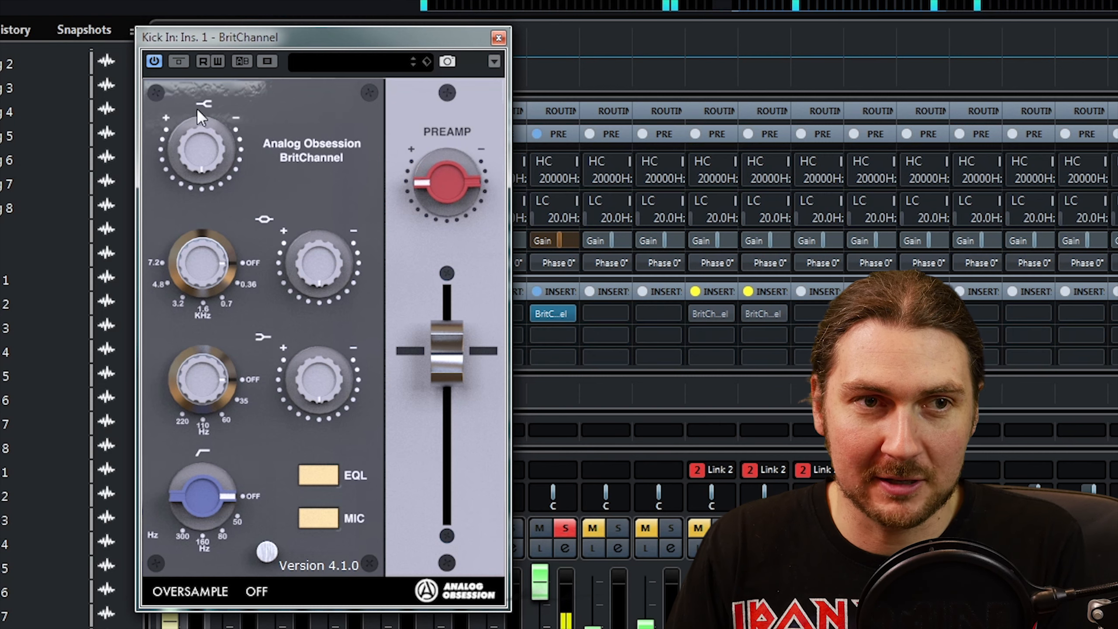
Compare the soloed kick with BritChannel bypassed and active.
click(183, 58)
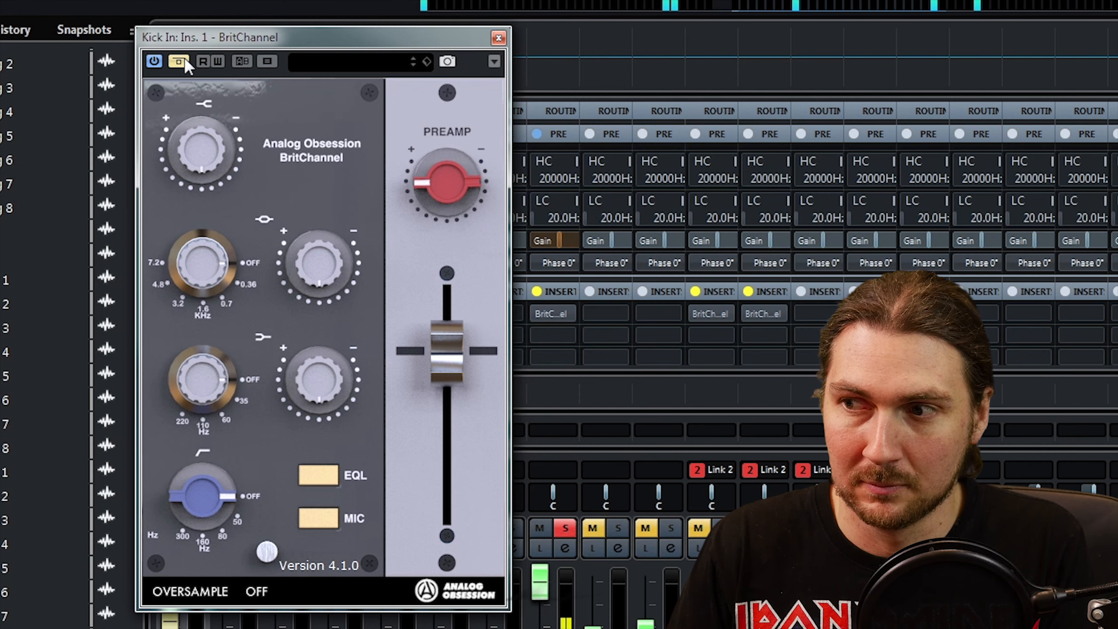
click(184, 58)
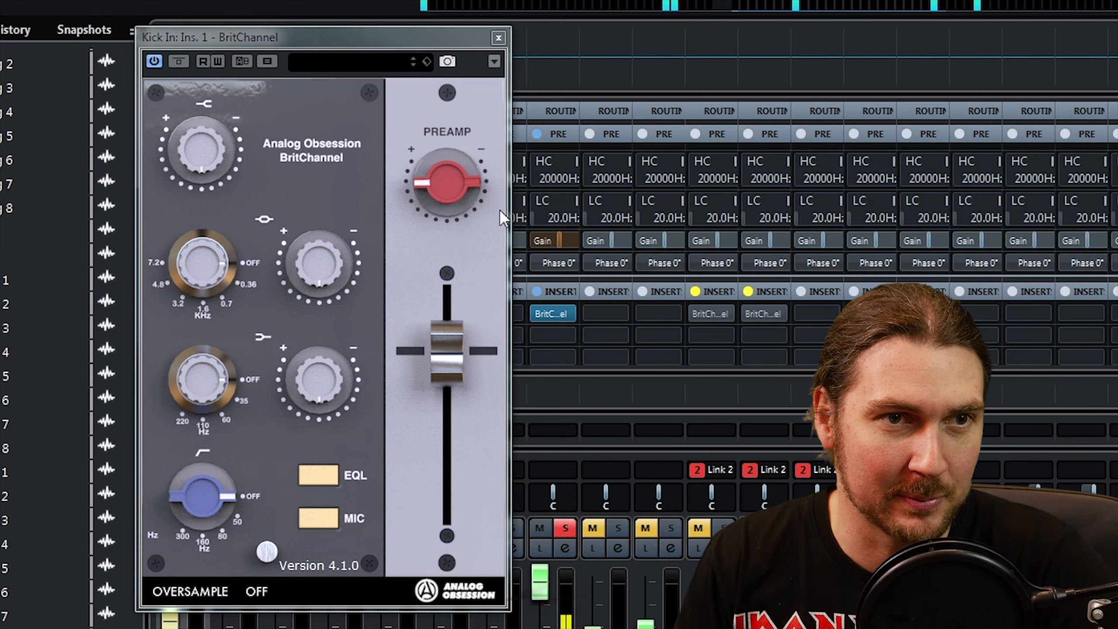
click(156, 63)
click(157, 63)
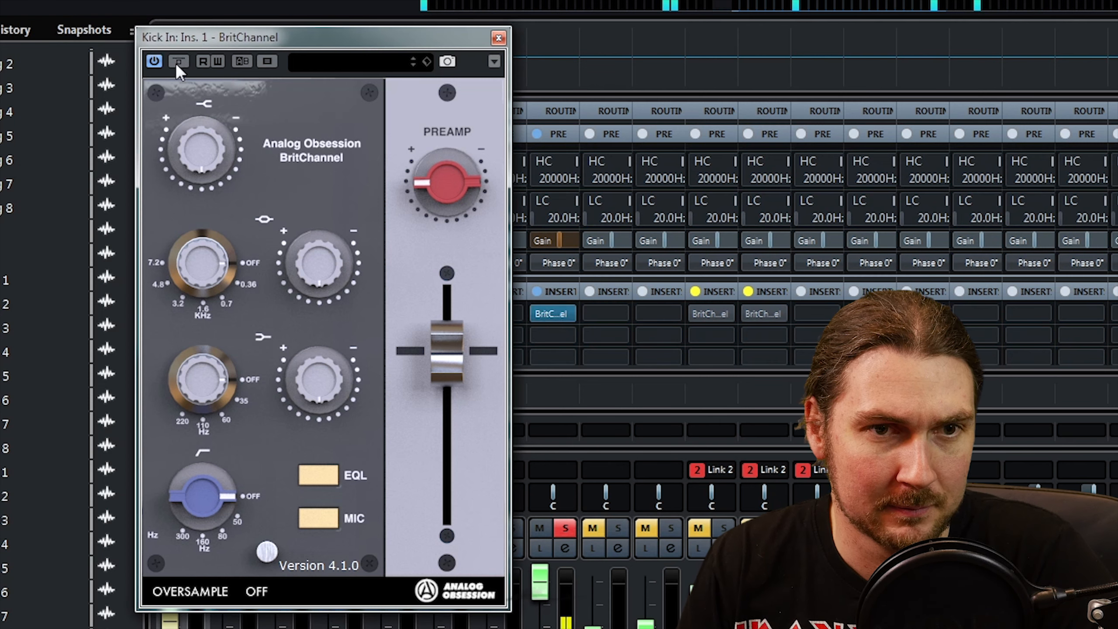
click(178, 62)
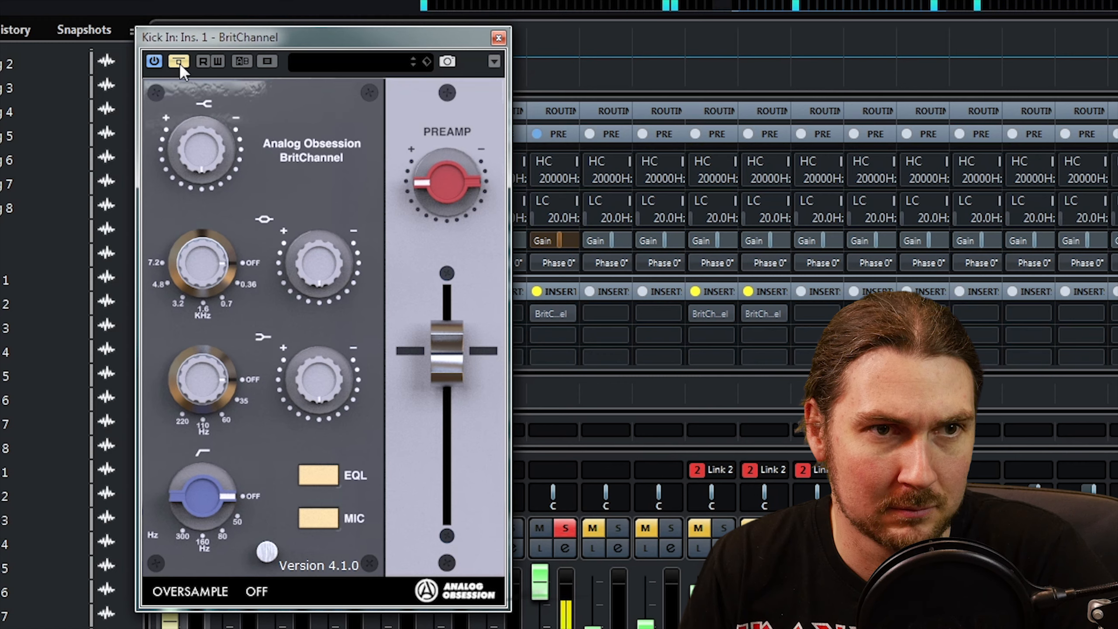
click(178, 61)
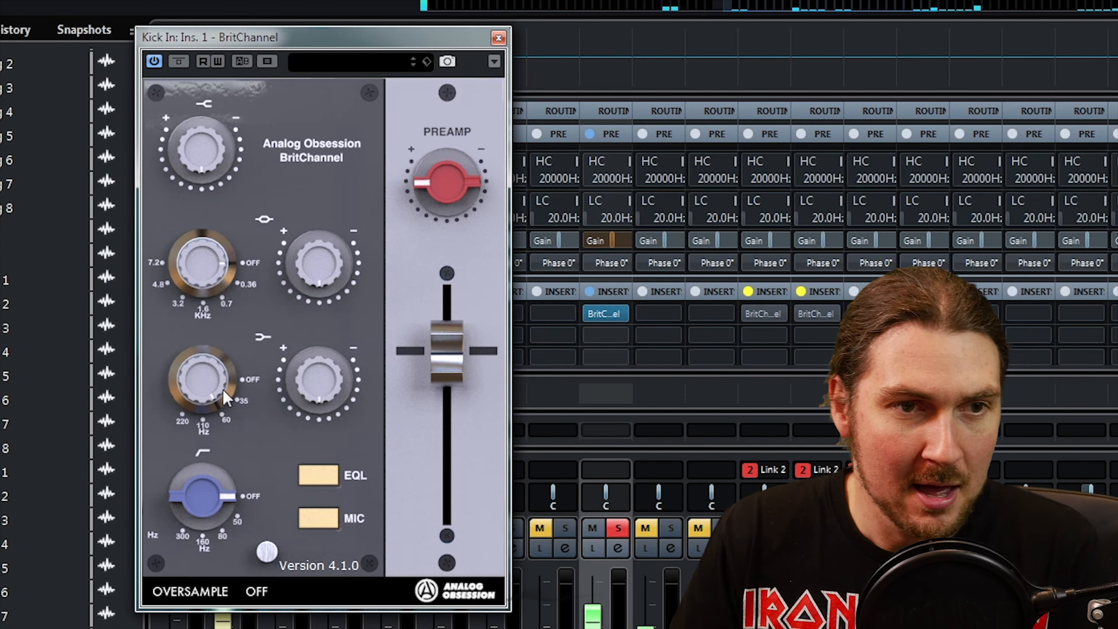
Boost the kick's low band and tune its frequency by sweeping towards 220 Hz and back down.
drag(170, 387, 181, 469)
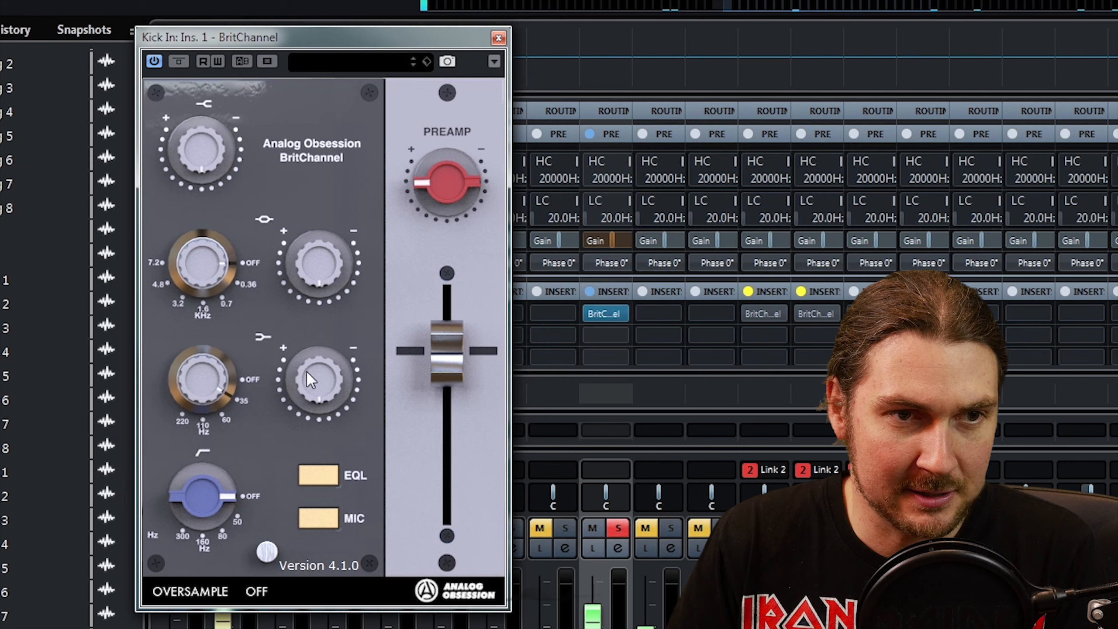
drag(190, 394, 184, 472)
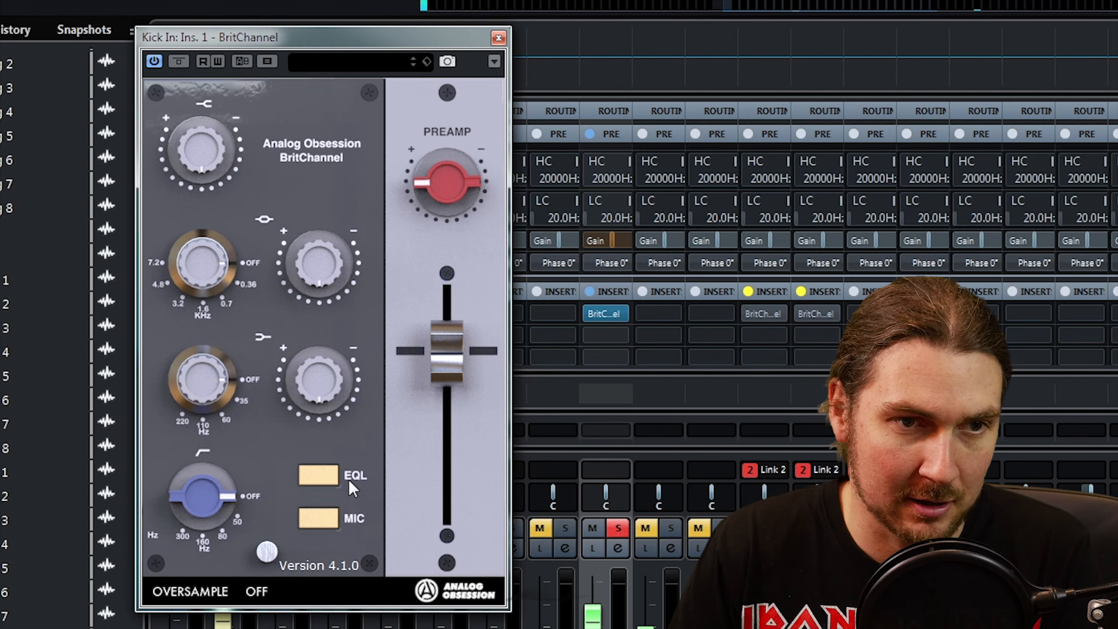
drag(325, 388, 346, 240)
drag(174, 384, 190, 319)
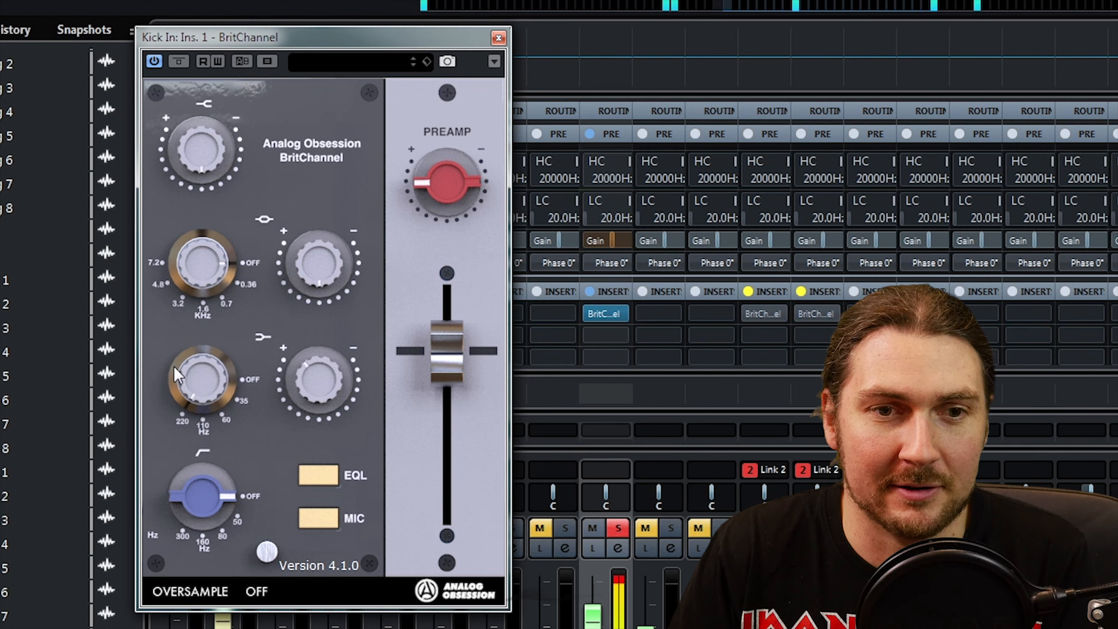
drag(188, 355, 171, 523)
drag(319, 382, 302, 484)
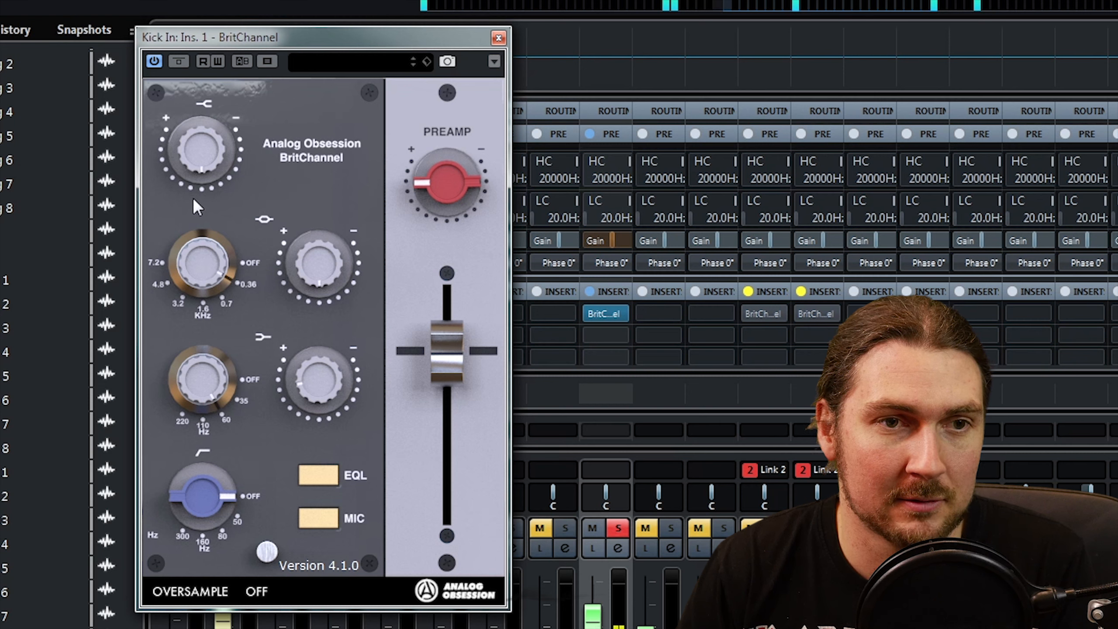
Sweep the kick's mid band with raised gain up to 1.6 kHz and boost the high shelf.
drag(297, 257, 334, 107)
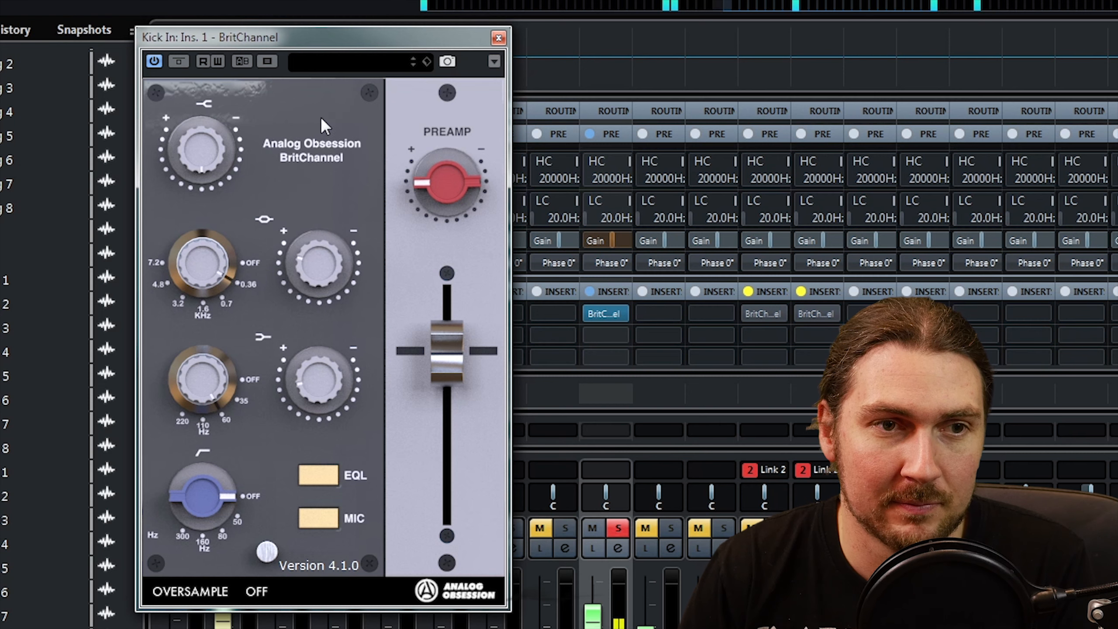
drag(184, 237, 212, 141)
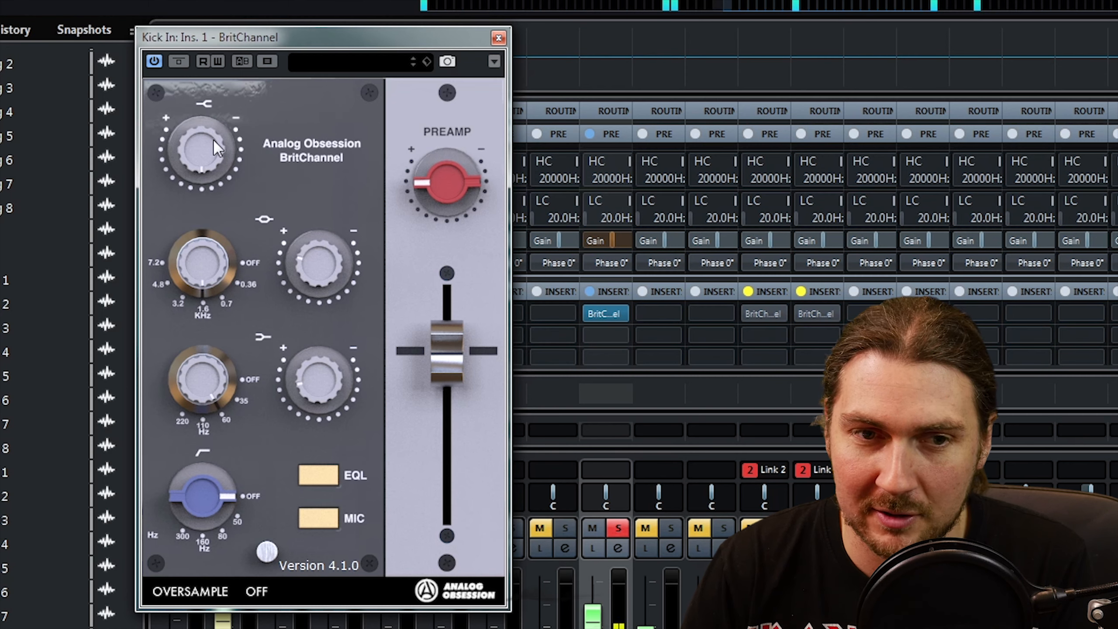
drag(213, 138, 228, 78)
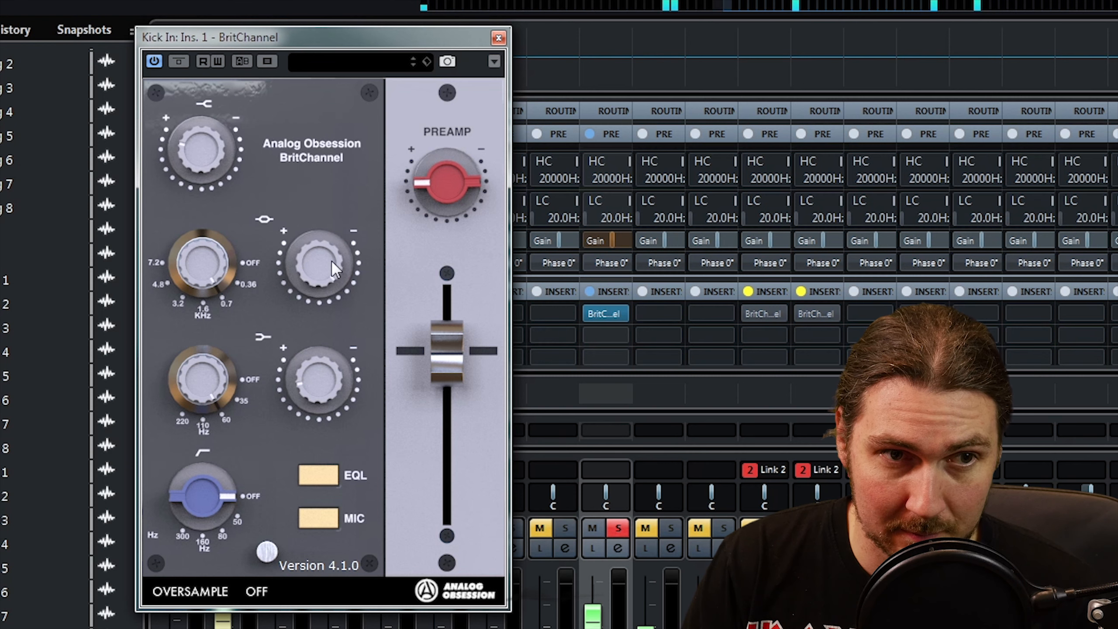
Cut the kick's mid band at 0.36 kHz and compare the sound with the plugin bypassed.
drag(187, 283, 189, 315)
drag(317, 266, 306, 395)
click(180, 60)
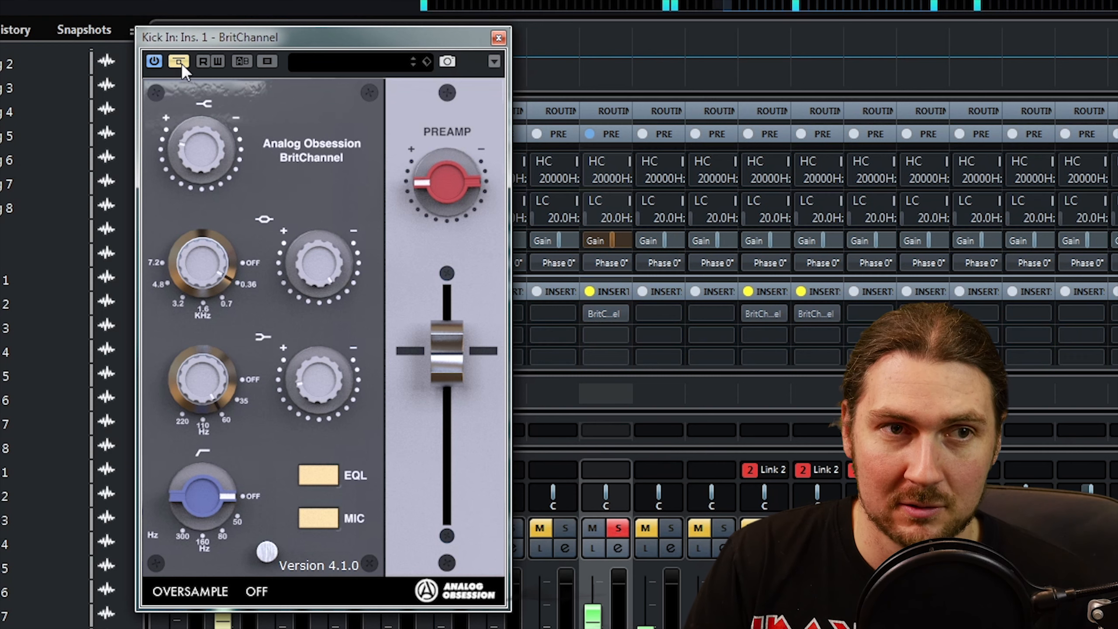
click(181, 61)
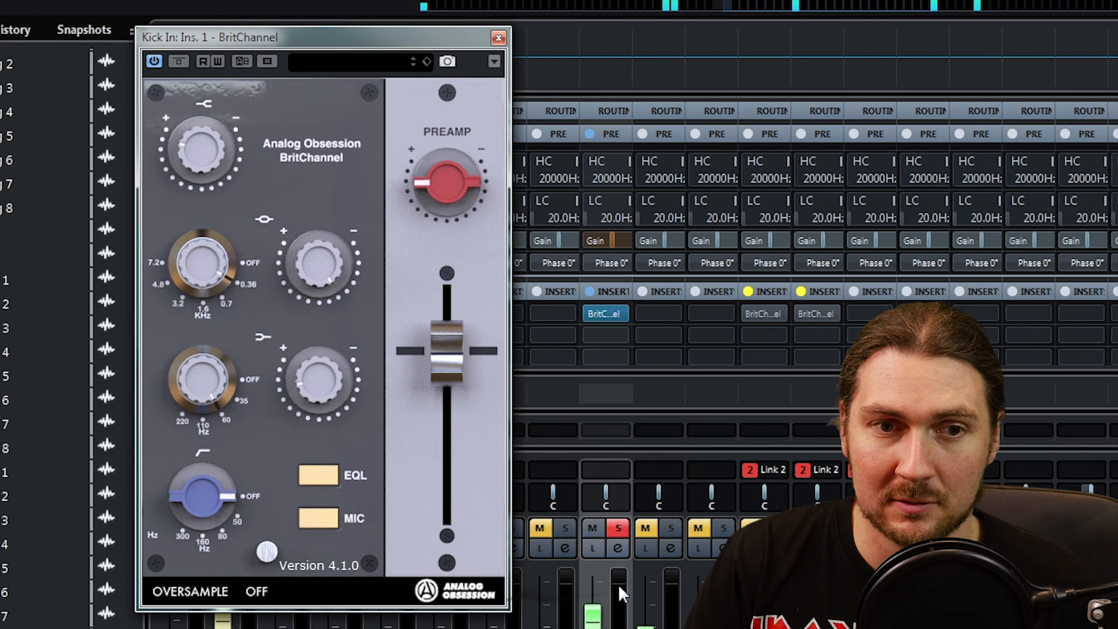
Take the kick channel out of solo and raise its fader slightly.
click(600, 621)
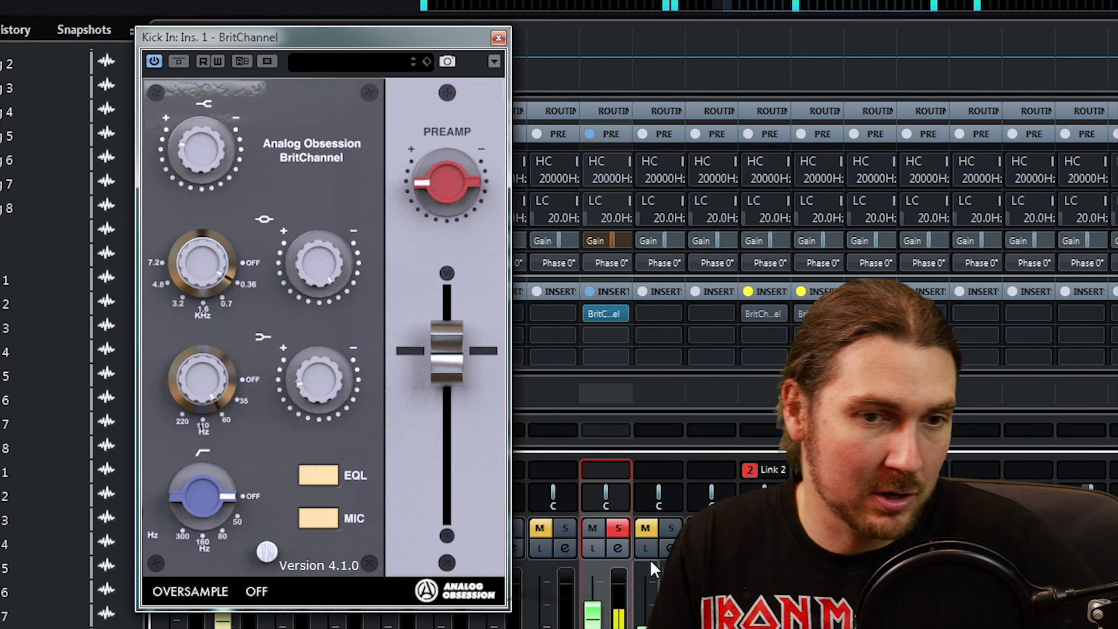
click(620, 528)
drag(593, 620, 593, 614)
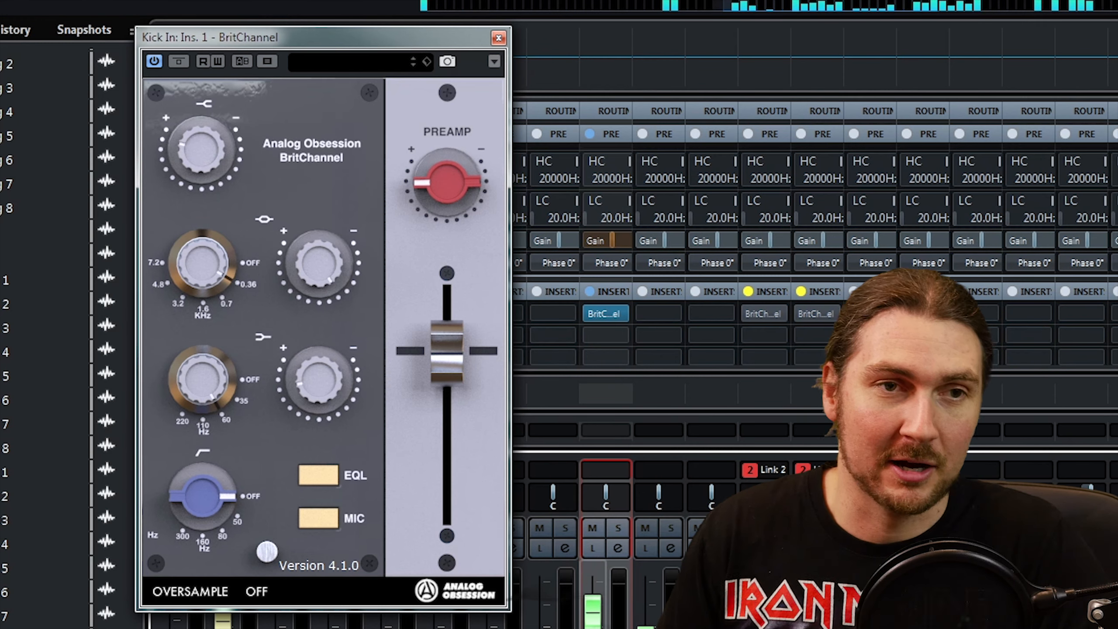
Bypass BritChannel on the kick and slightly lower the fader of the left-panned channel holding MTuner.
click(179, 62)
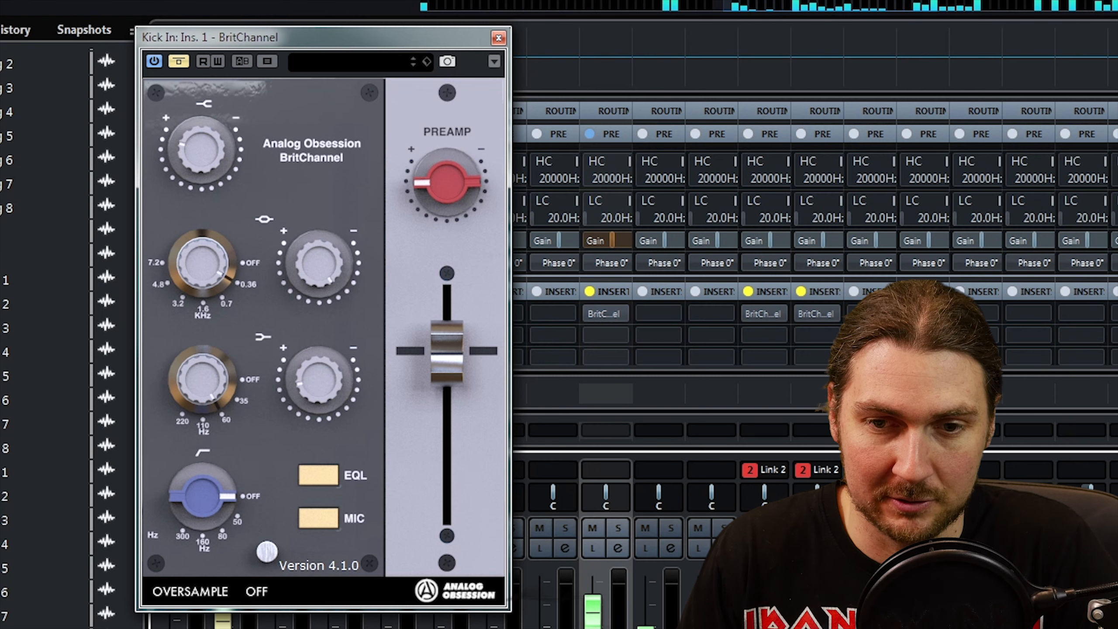
scroll(625, 498, right, 10)
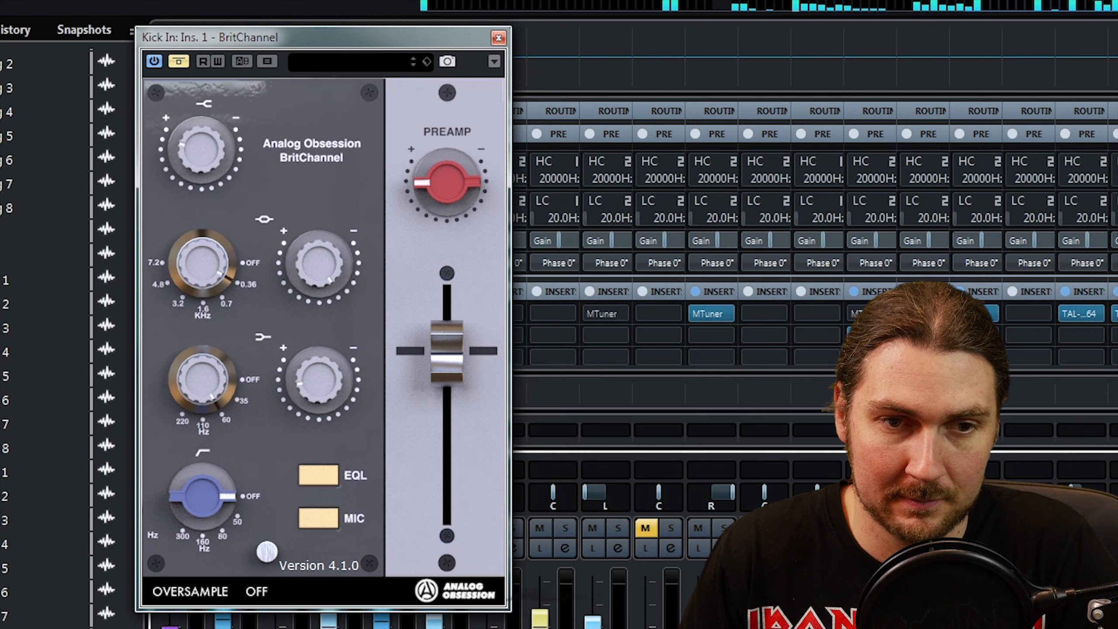
drag(593, 620, 593, 628)
click(856, 622)
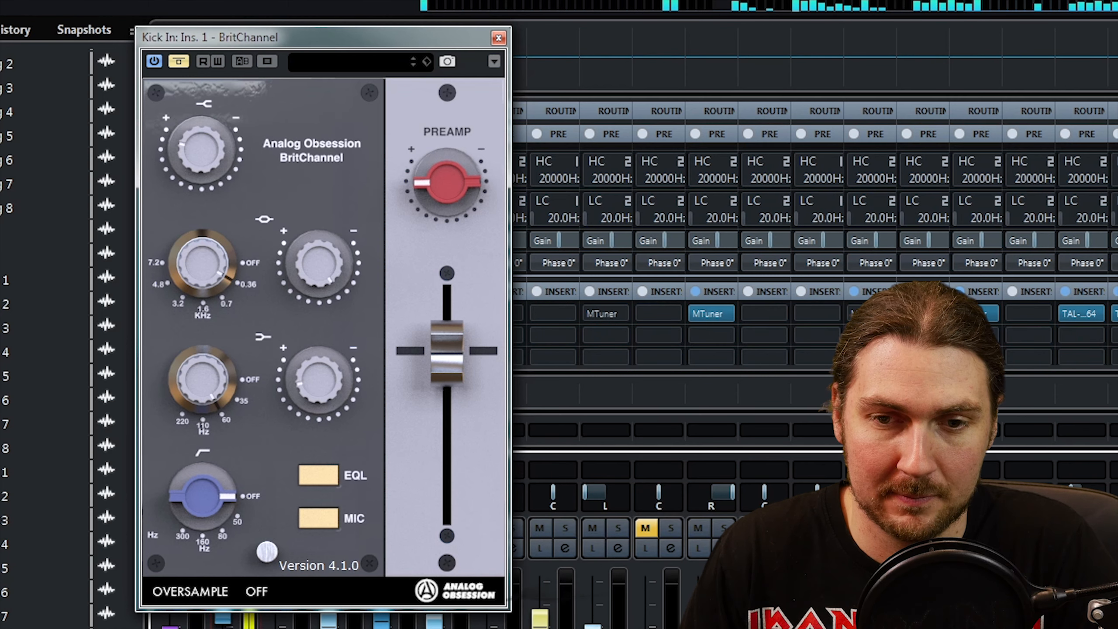
Reactivate the bypassed BritChannel insert on the kick channel to hear it in the full mix.
scroll(815, 366, left, 1)
scroll(815, 366, left, 15)
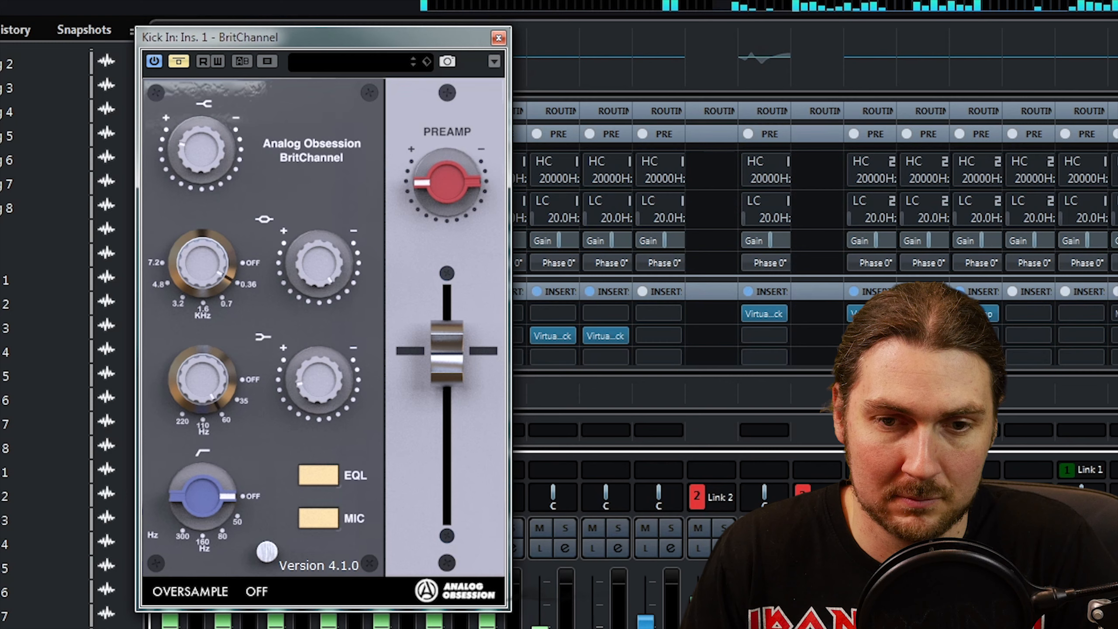
scroll(656, 386, left, 2)
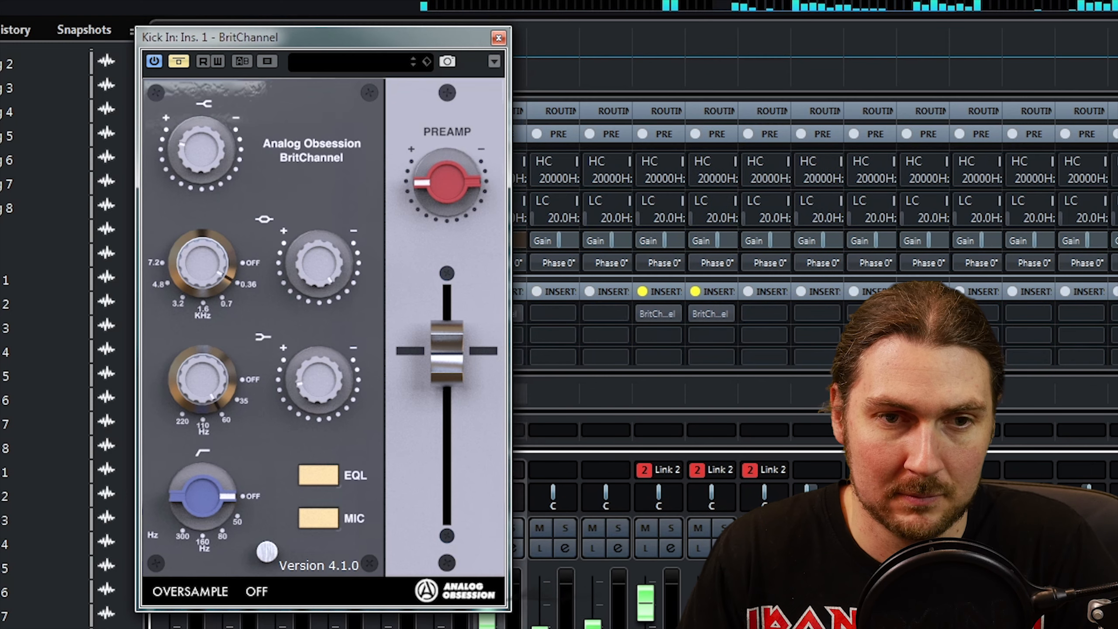
mouse_move(648, 315)
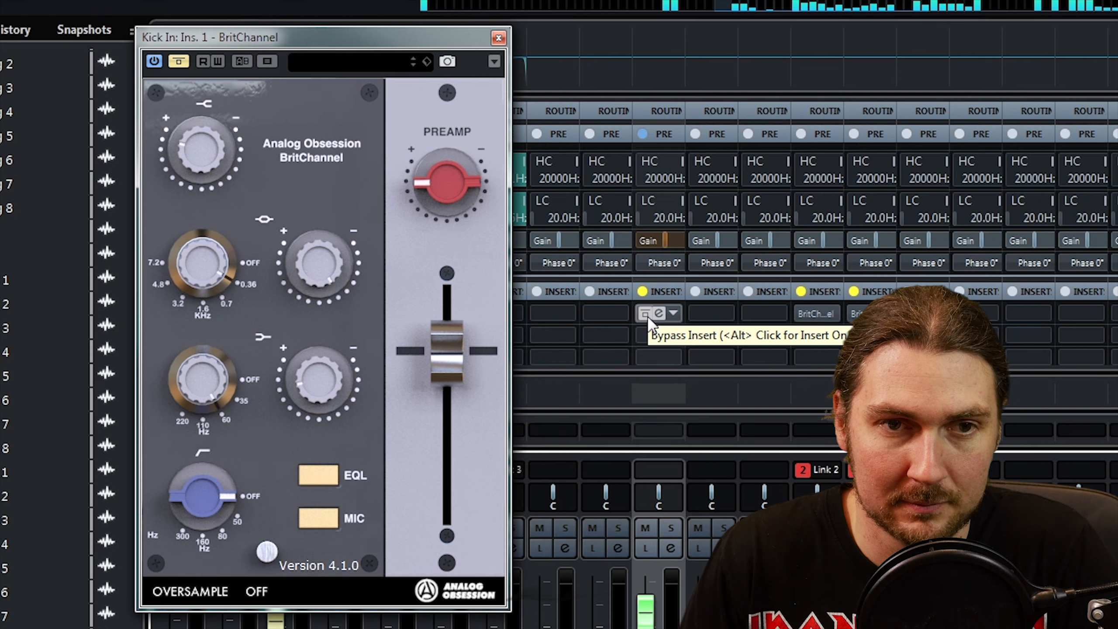
click(645, 314)
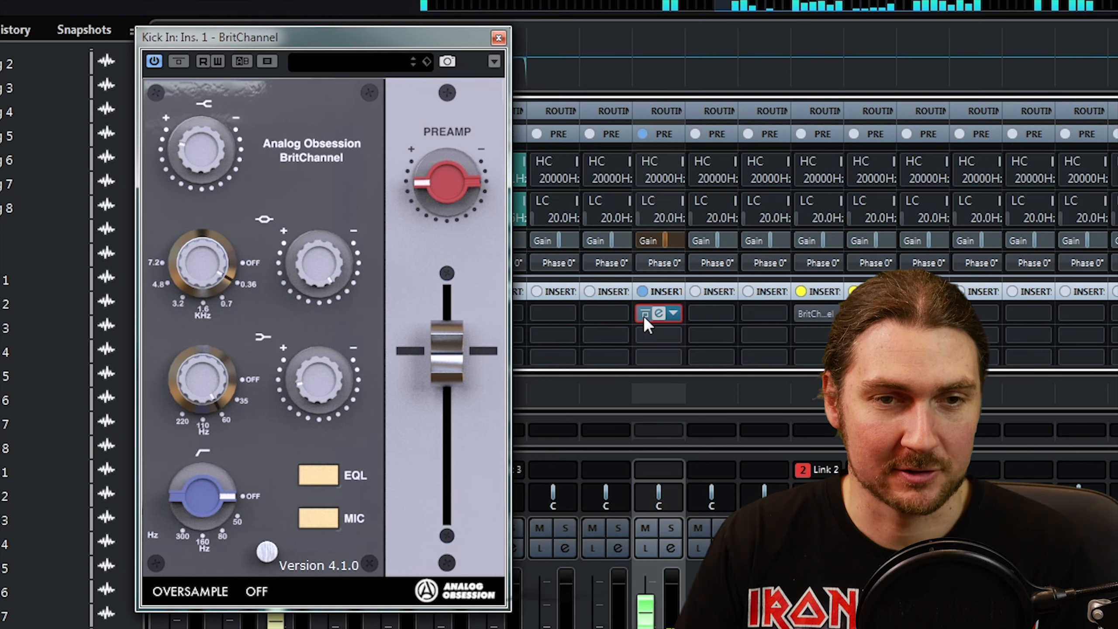
Slightly lower the kick fader, and activate and open BritChannel on the Snr Top channel.
drag(646, 611, 646, 623)
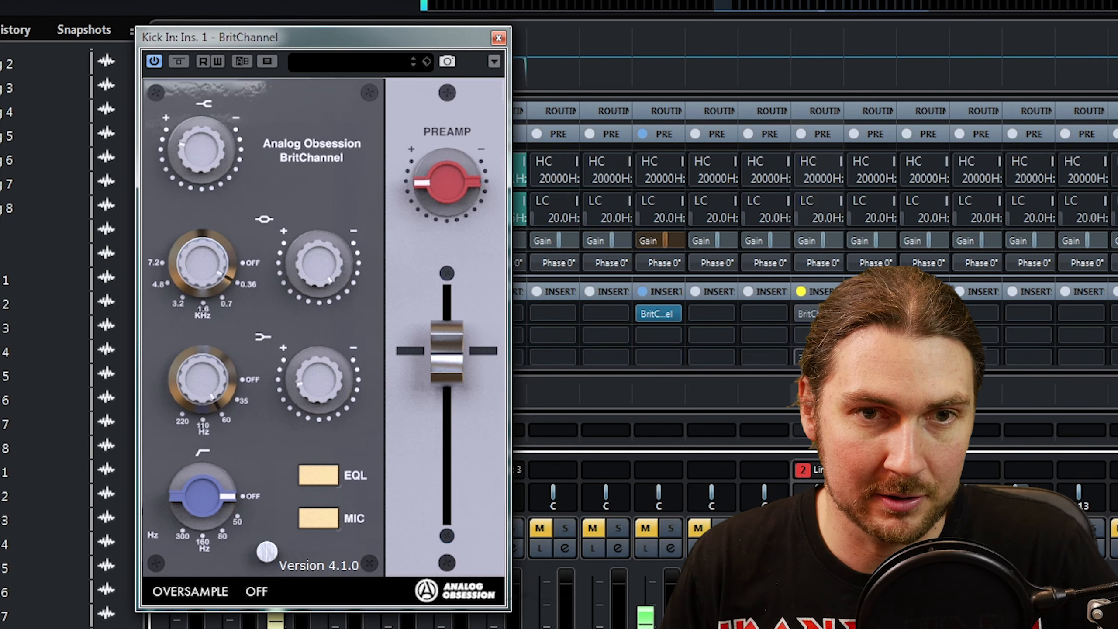
click(803, 314)
click(816, 315)
drag(494, 117, 371, 45)
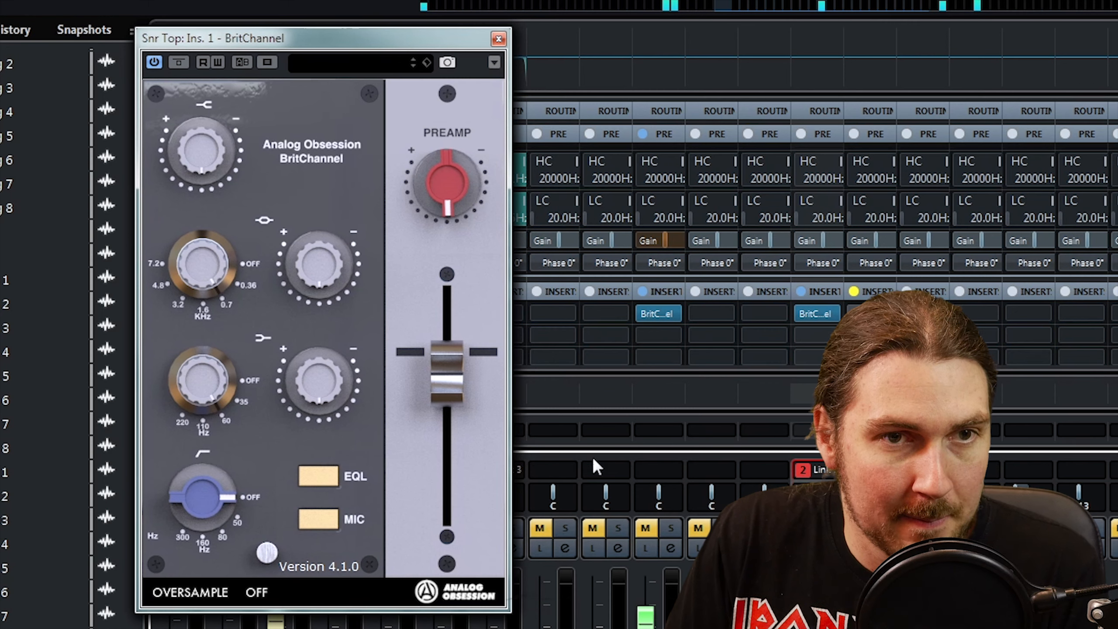
Raise the preamp gain on Snr Top, trying the MIC switch, and bring the plugin's output fader up to its centre mark.
drag(442, 156, 452, 108)
drag(446, 184, 448, 105)
drag(444, 195, 430, 165)
click(319, 521)
click(314, 516)
drag(443, 185, 409, 264)
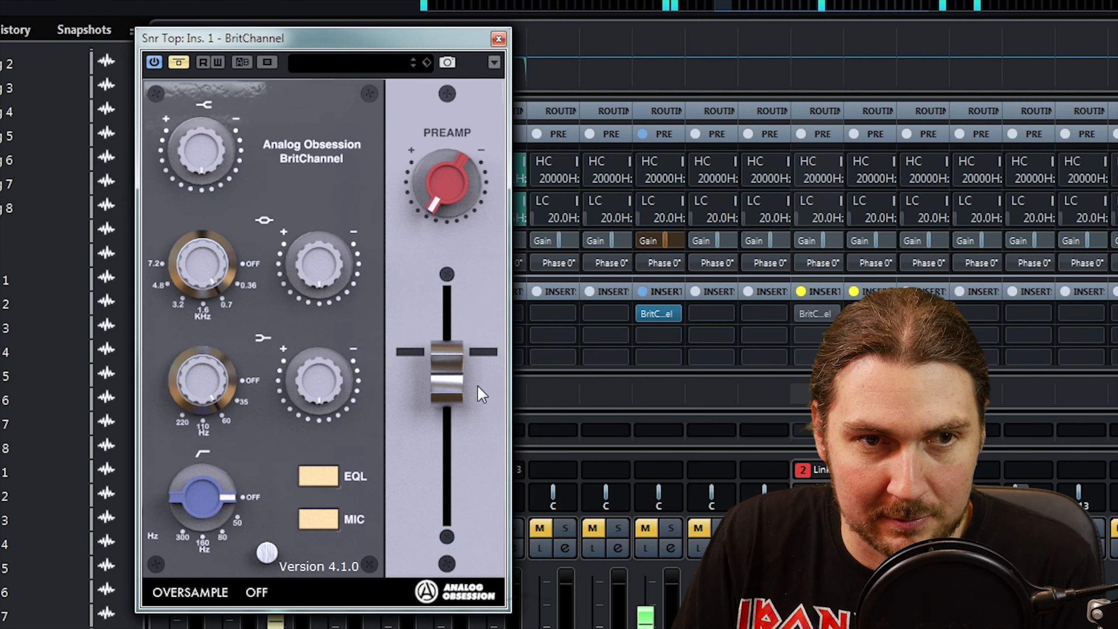
drag(448, 402, 447, 382)
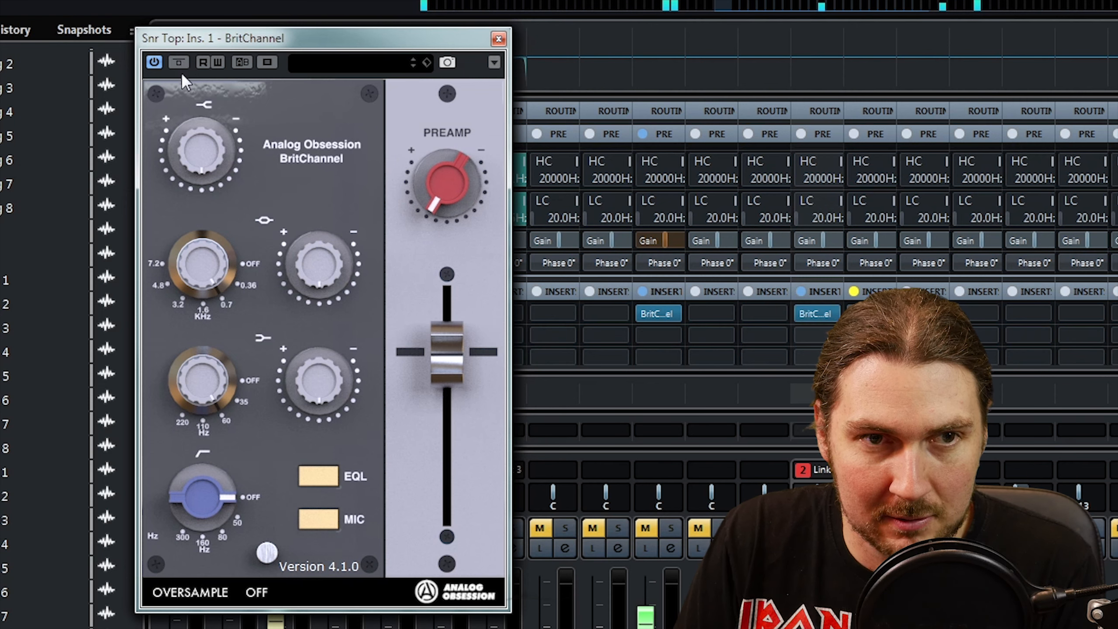
Try a lower preamp gain on Snr Top, restore the higher drive and compare with the plugin bypassed.
drag(452, 201, 425, 276)
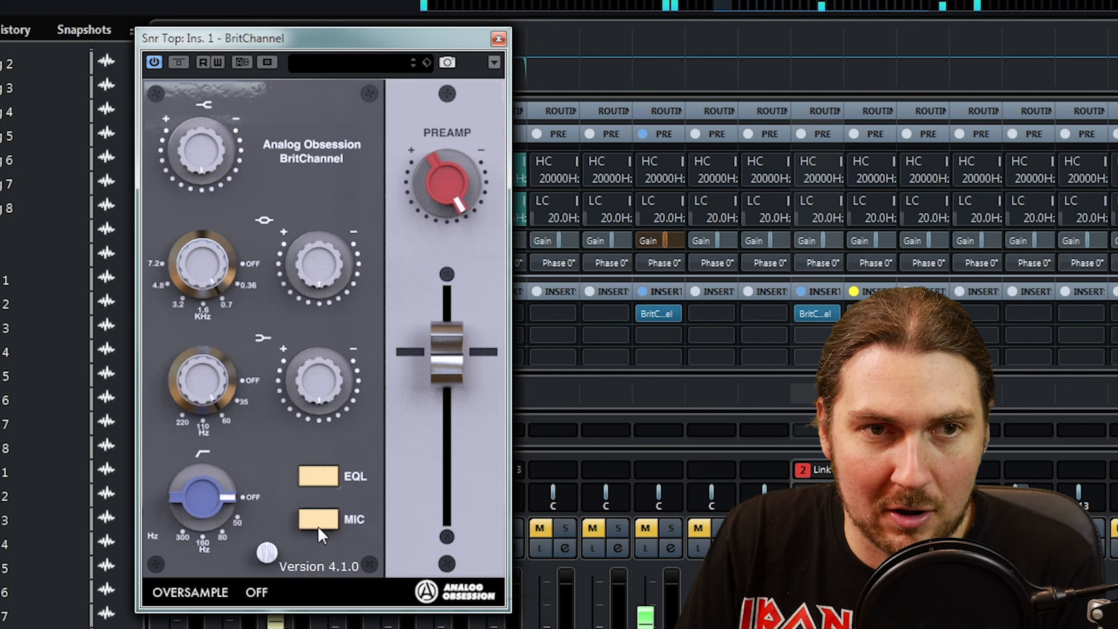
drag(453, 172, 470, 59)
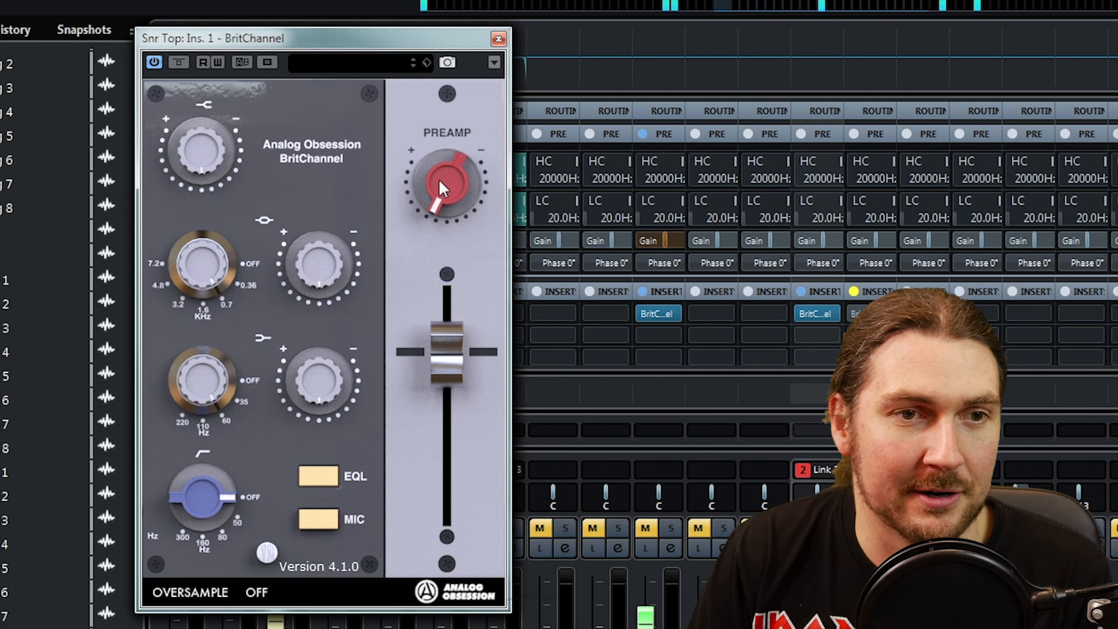
click(179, 66)
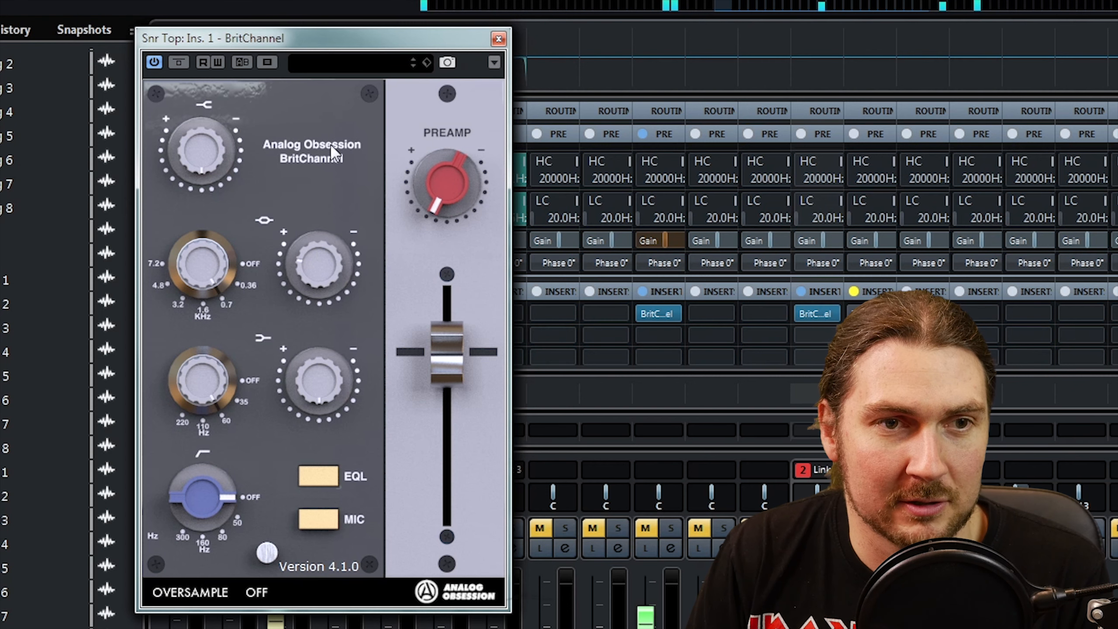
Cut Snr Top's mid band at 0.36 kHz and boost its low band at 220 Hz.
drag(211, 272, 212, 293)
drag(307, 256, 288, 399)
drag(218, 388, 225, 102)
drag(334, 370, 340, 280)
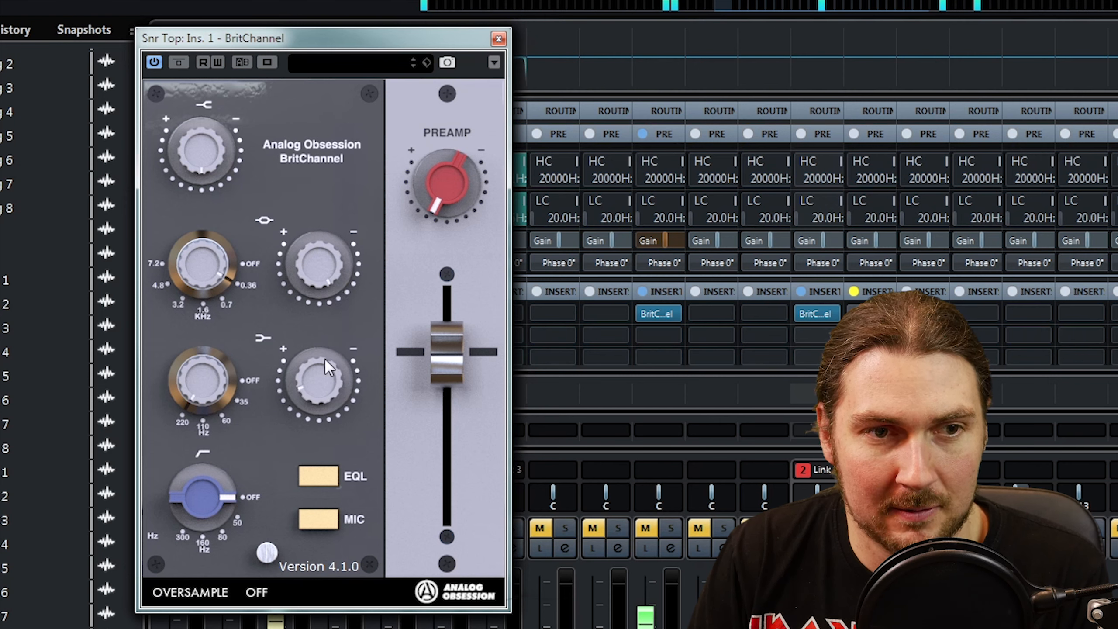
Set Snr Top's high-pass filter to 80 Hz, boost its high shelf and compare with BritChannel bypassed.
drag(183, 508, 225, 339)
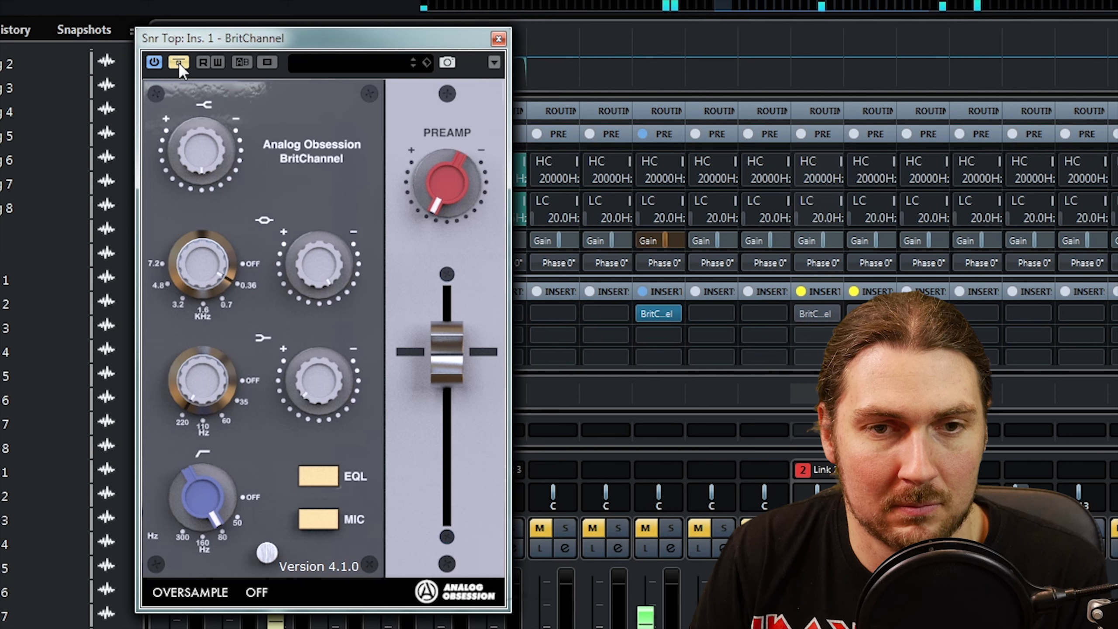
drag(208, 137, 211, 71)
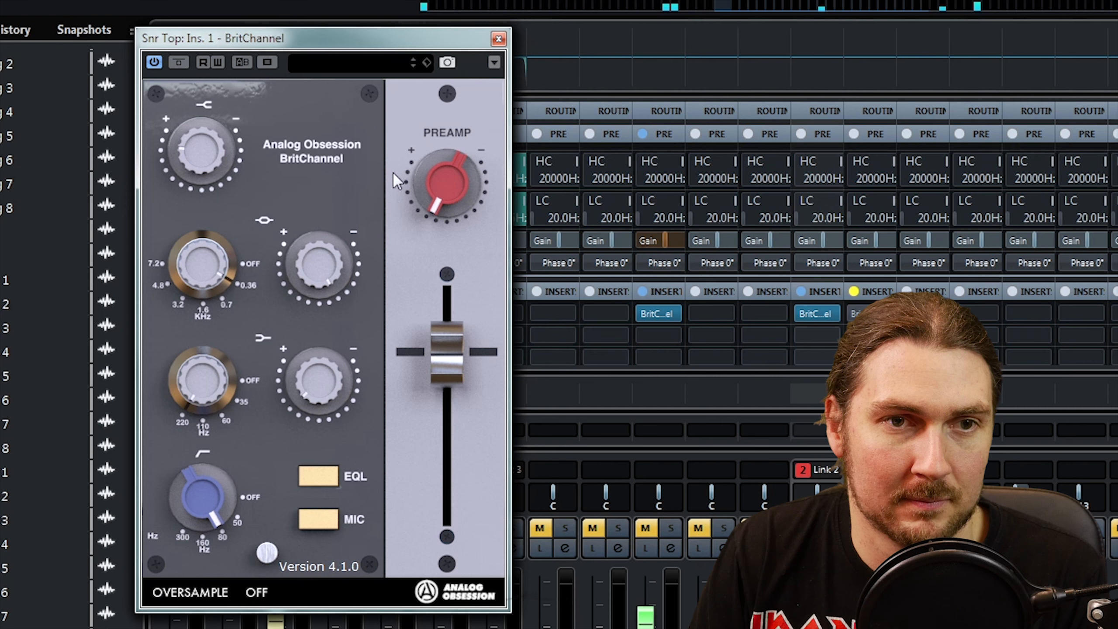
click(176, 61)
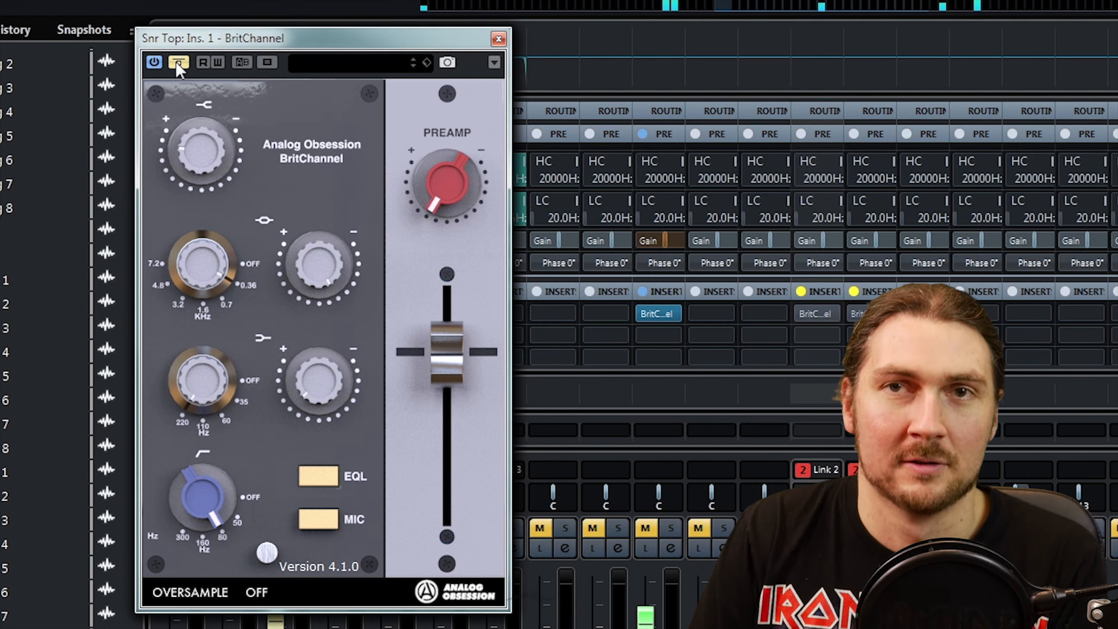
click(175, 60)
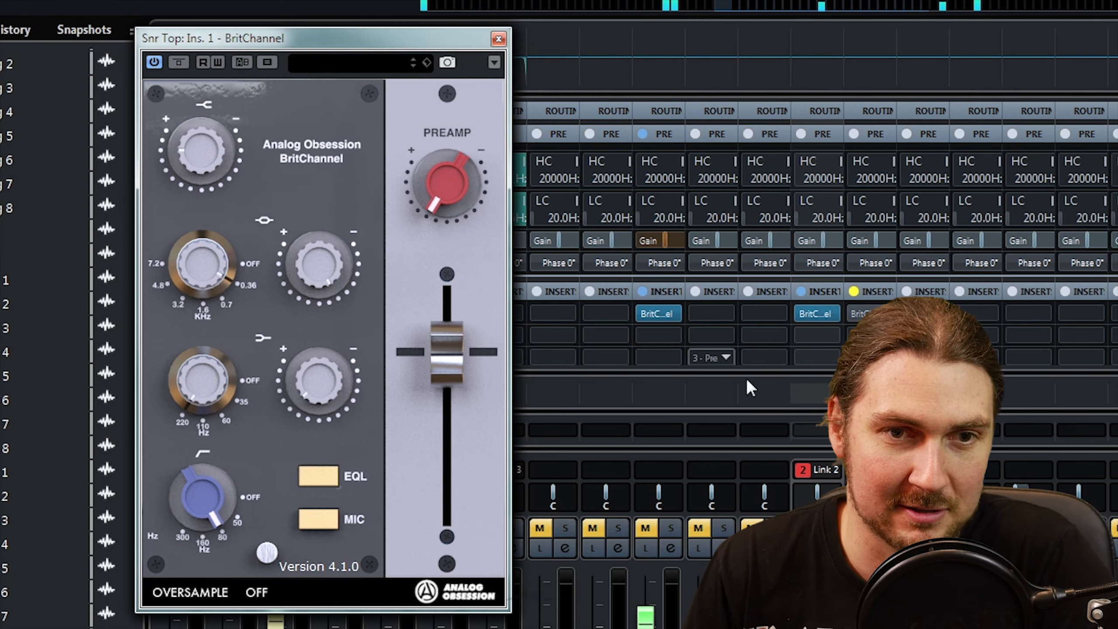
Solo the kick alongside the snare and extend the solo to the remaining drum channels.
click(671, 529)
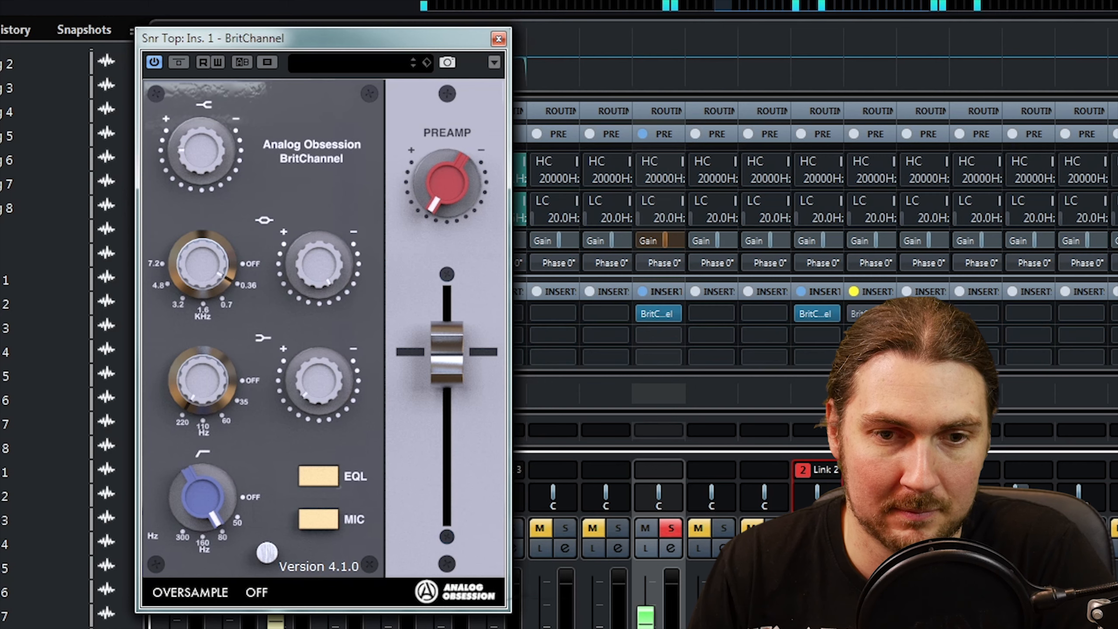
scroll(659, 507, right, 3)
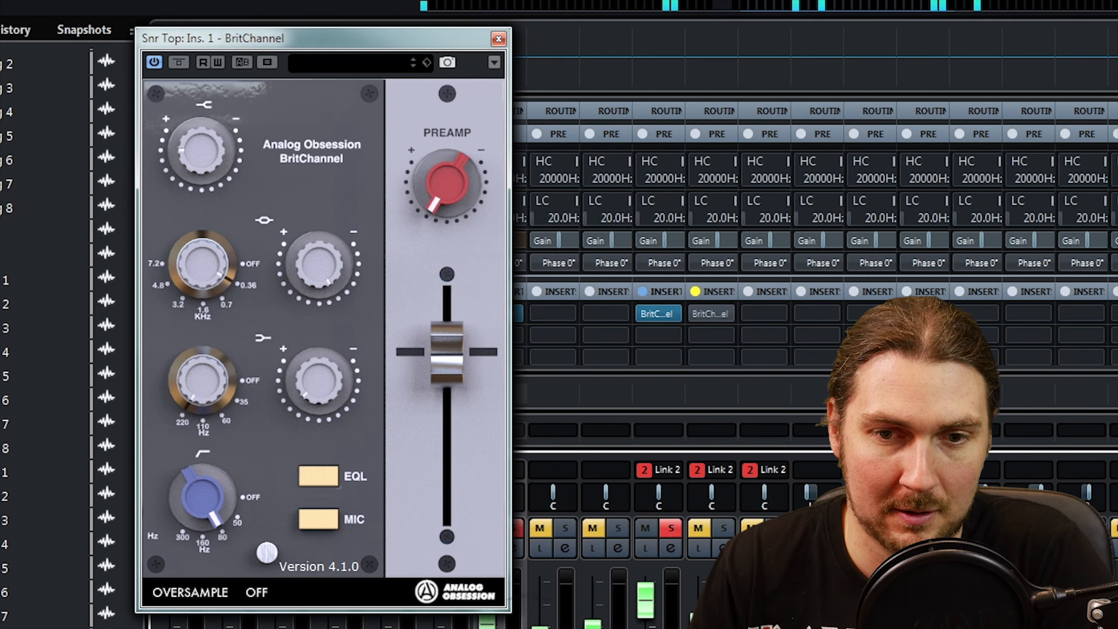
scroll(660, 507, right, 5)
scroll(660, 507, left, 1)
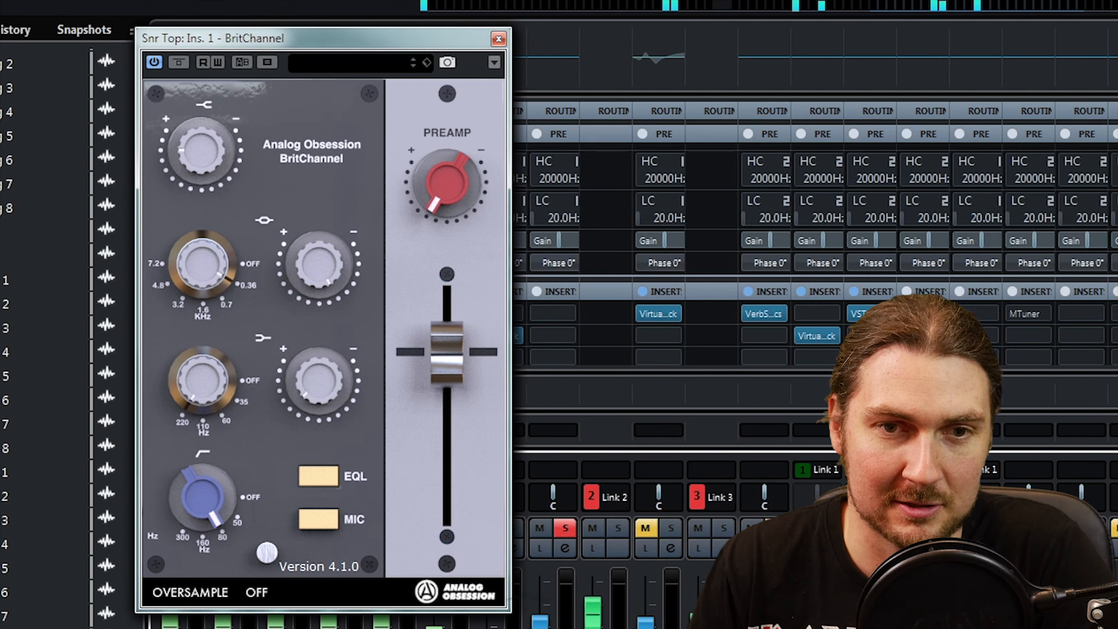
click(829, 528)
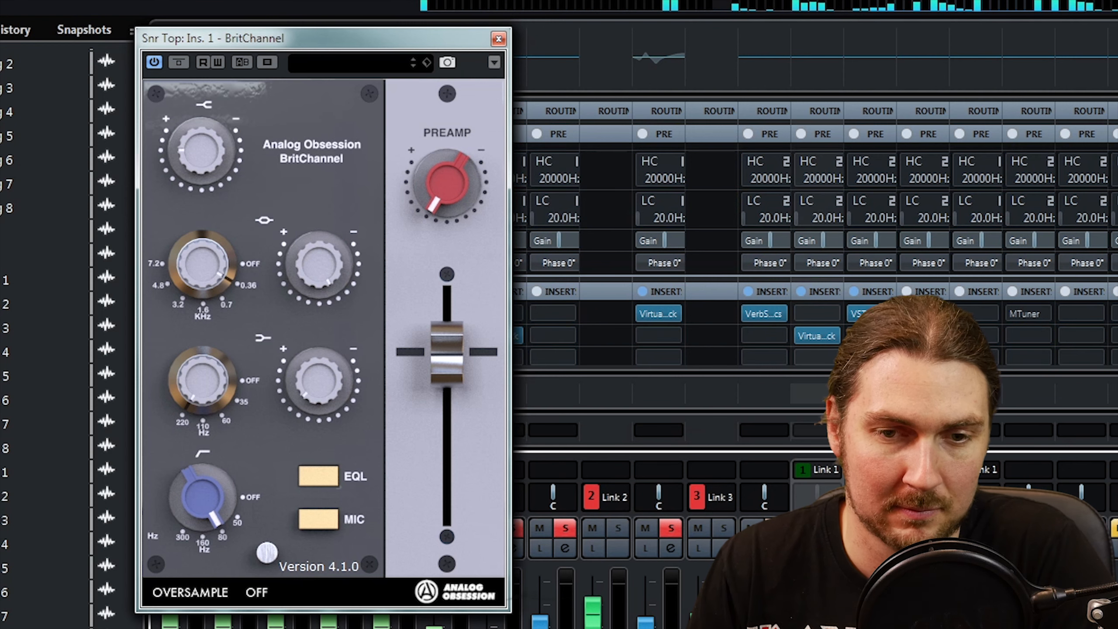
scroll(815, 326, left, 5)
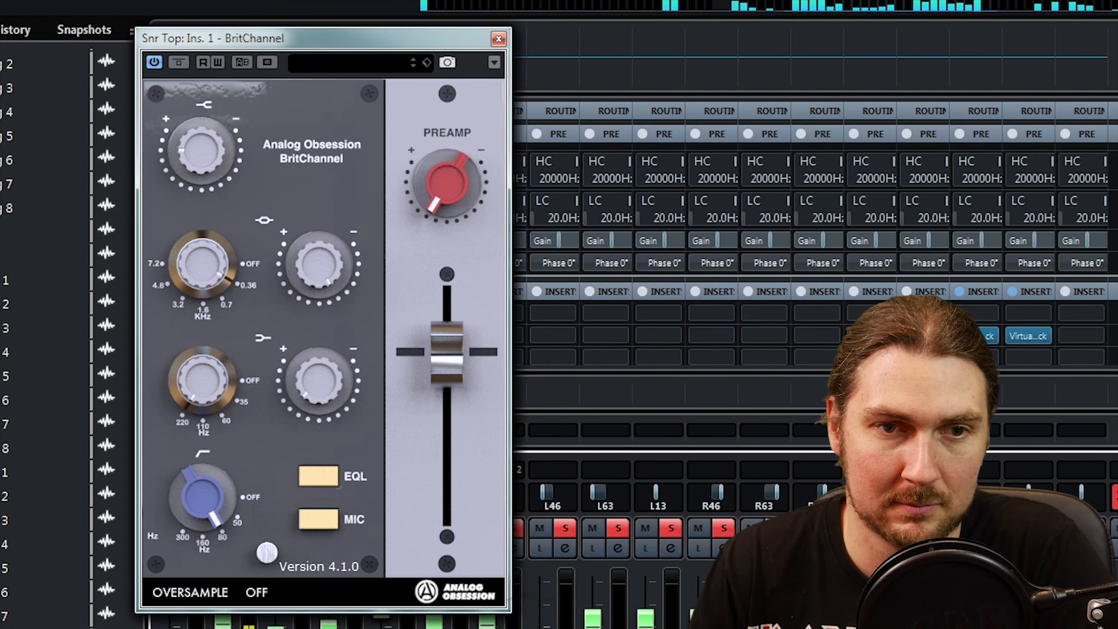
scroll(815, 326, left, 4)
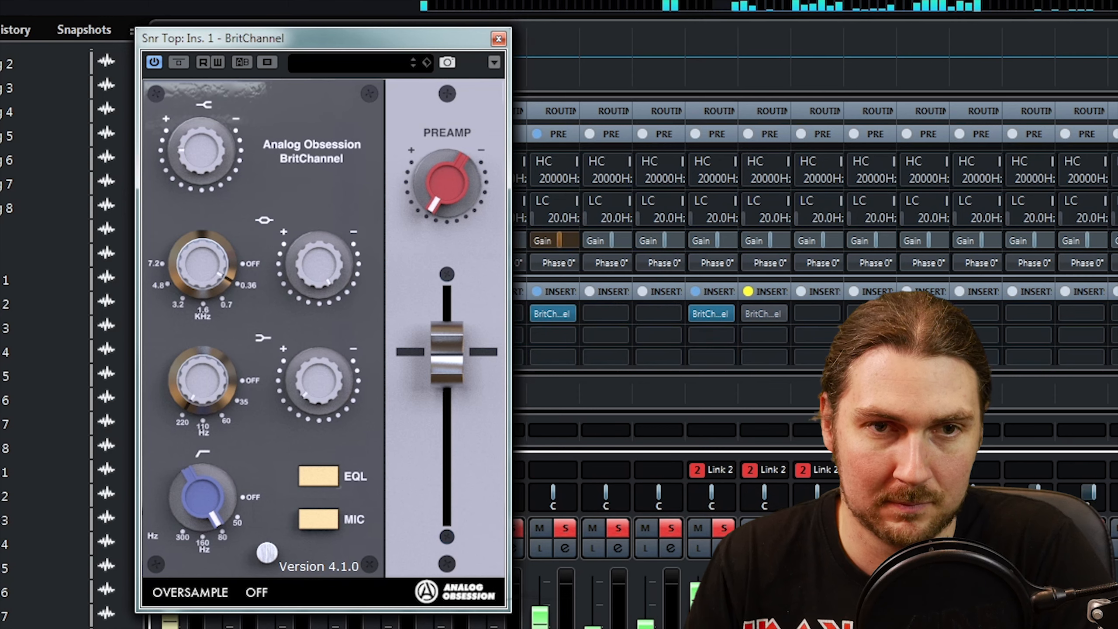
Compare the drums with BritChannel bypassed on both the kick and Snr Top channels, and reactivate both inserts.
alt+click(754, 318)
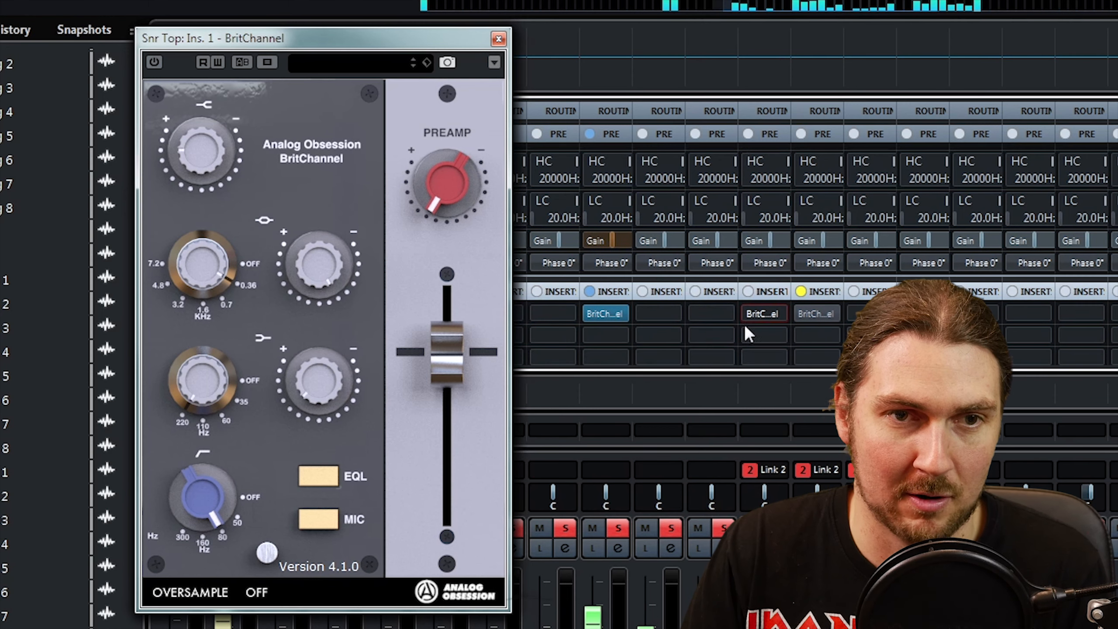
click(594, 315)
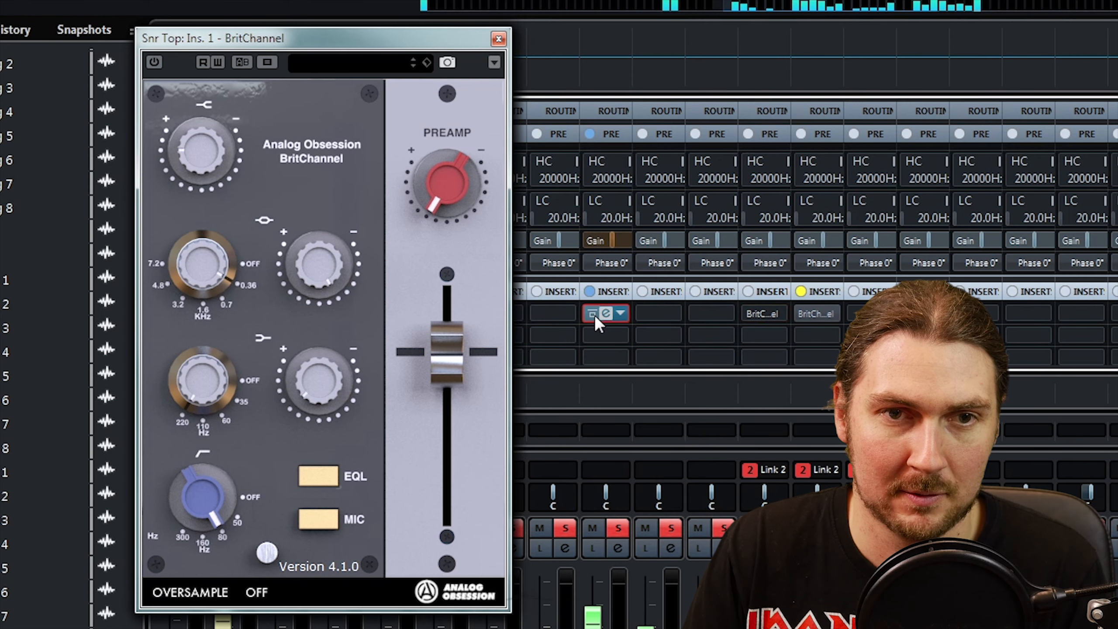
click(748, 320)
click(751, 314)
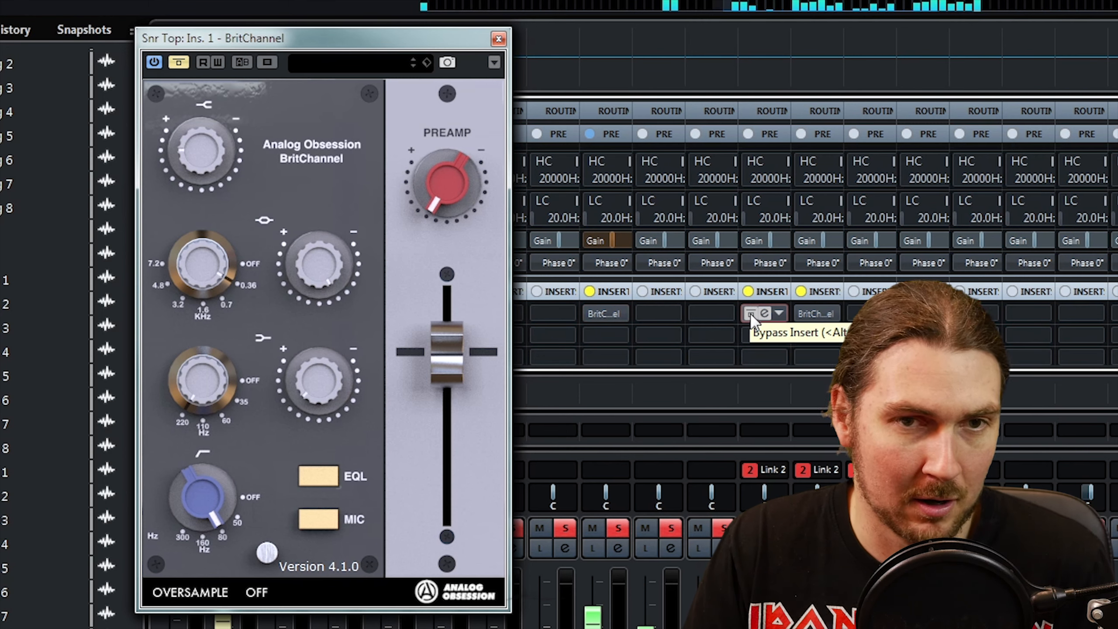
click(751, 314)
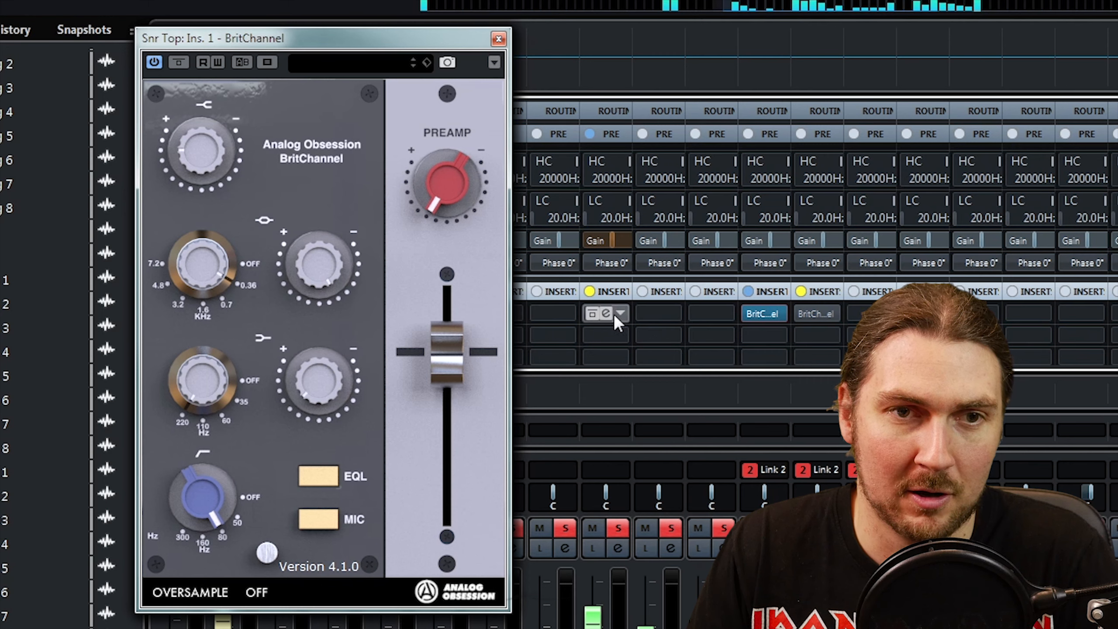
click(594, 311)
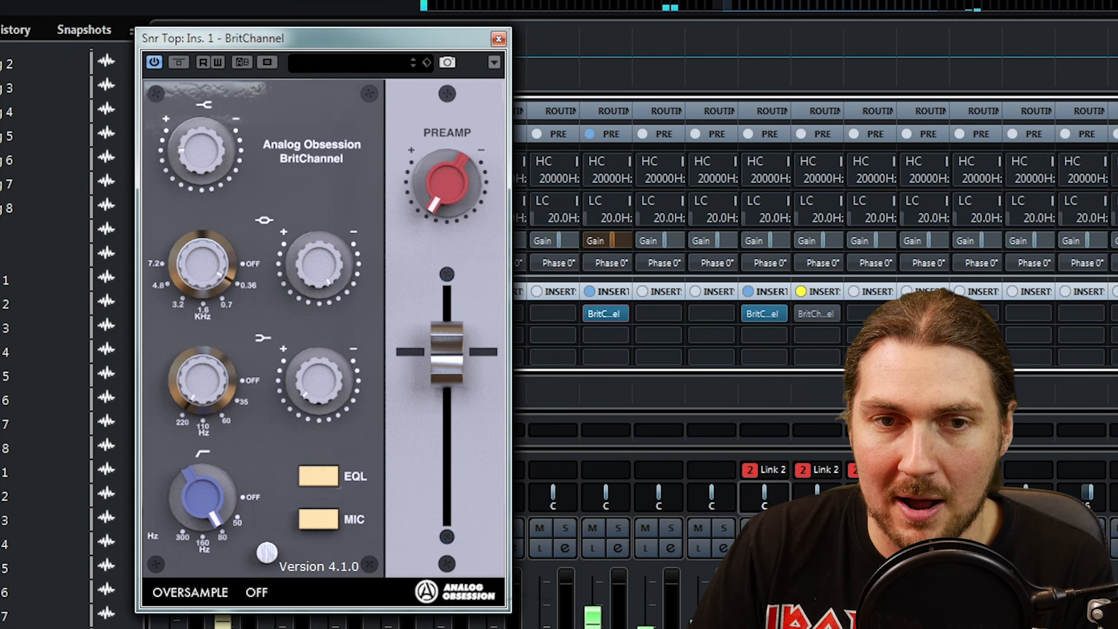
Solo the snare top and bottom channels, open BritChannel on Snr Bottom and set its high-pass filter to 300 Hz.
ctrl+click(777, 528)
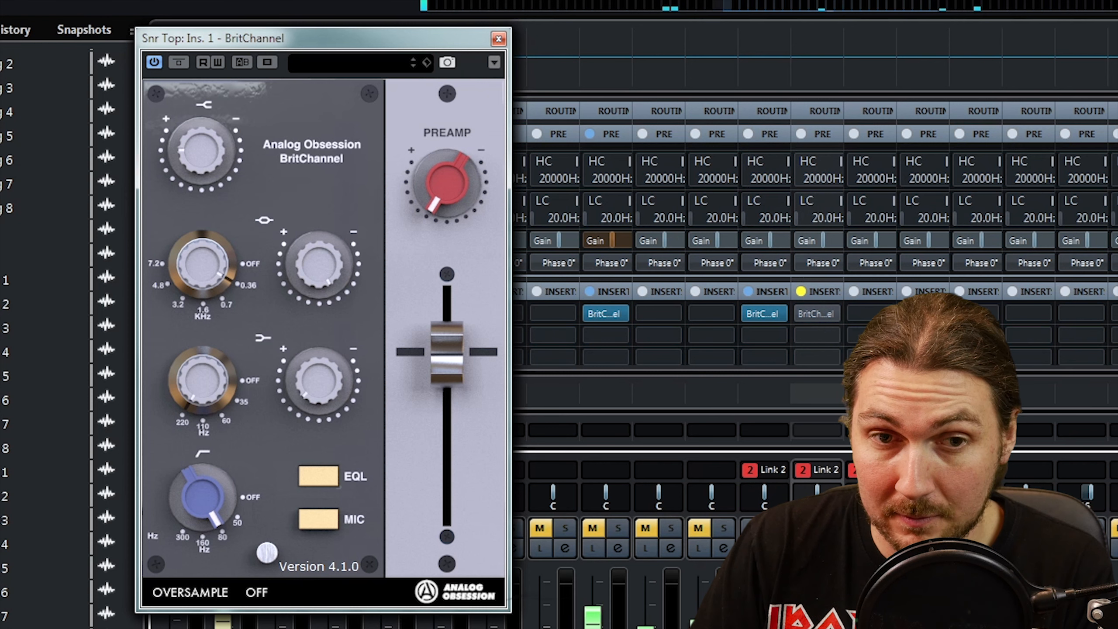
click(829, 527)
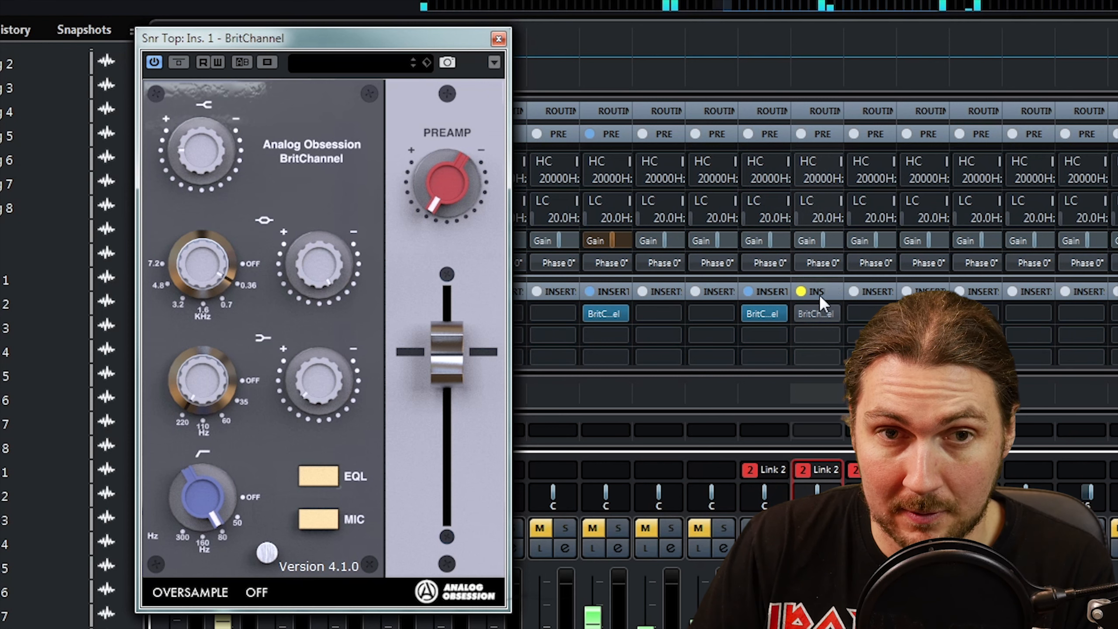
click(816, 314)
drag(747, 141, 890, 79)
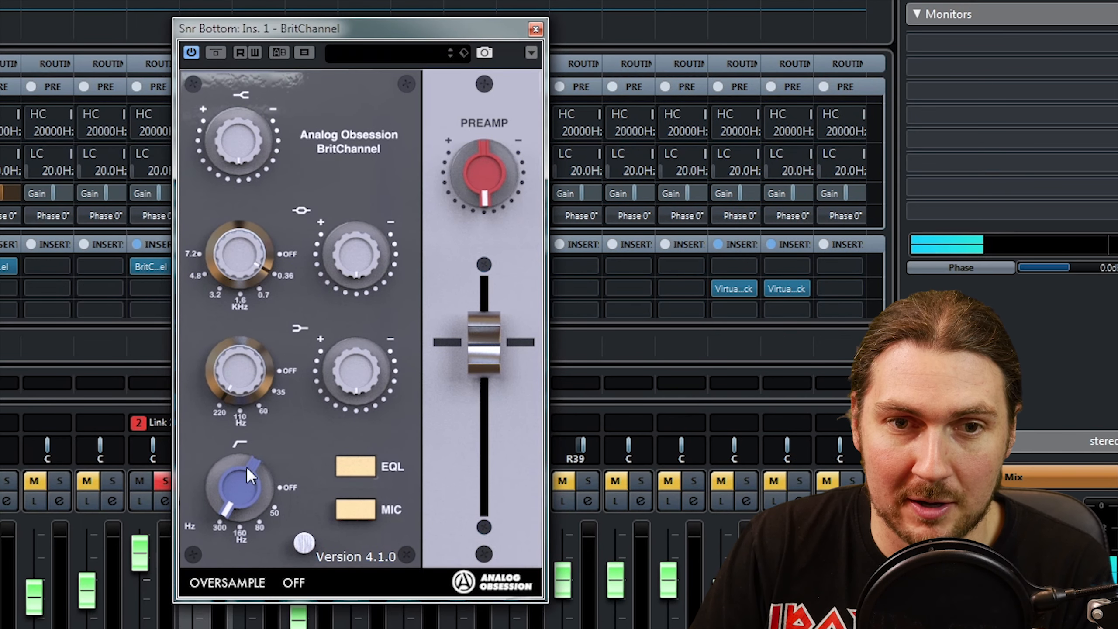
Raise the preamp gain slightly and boost the high shelf on Snr Bottom.
drag(459, 141, 475, 128)
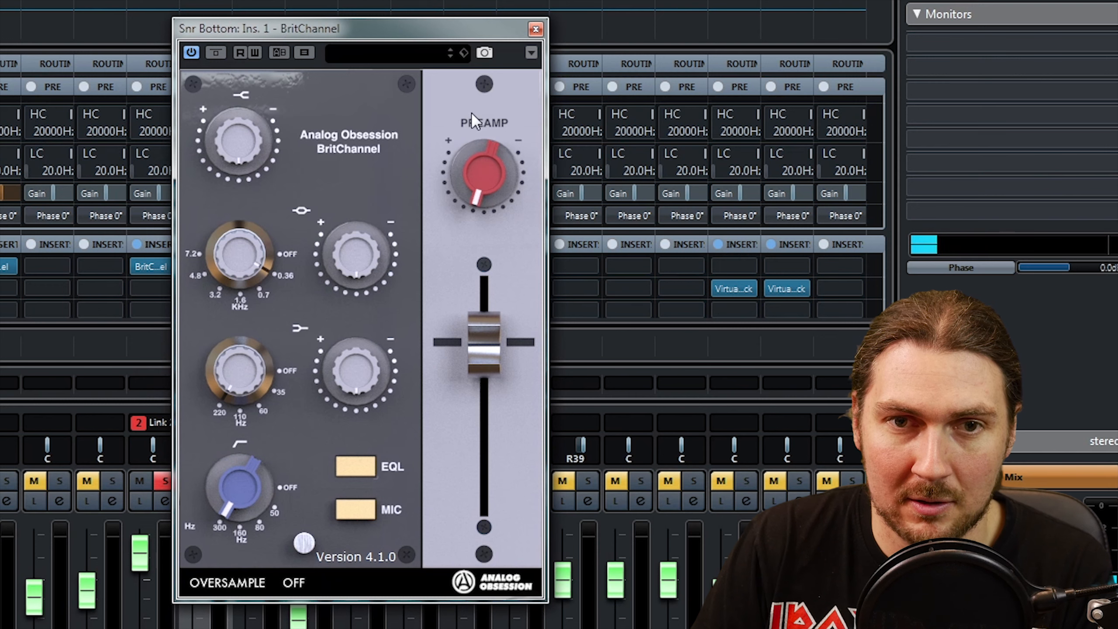
drag(255, 92, 252, 67)
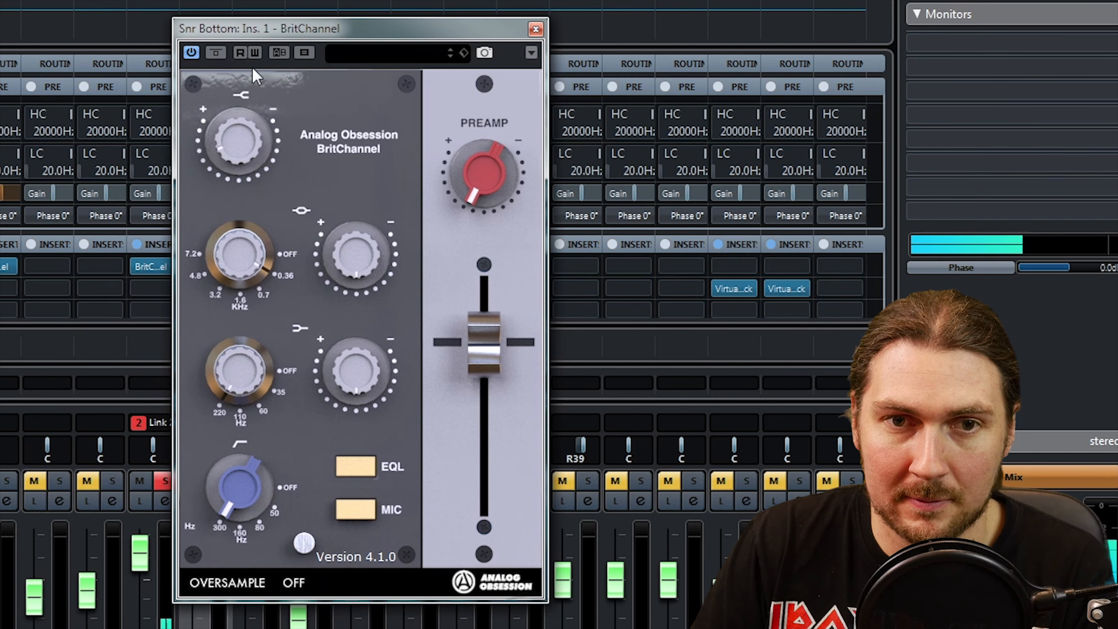
Sweep a boosted mid band on Snr Bottom, set its frequency to 4.8 kHz and cut it there.
drag(356, 253, 373, 152)
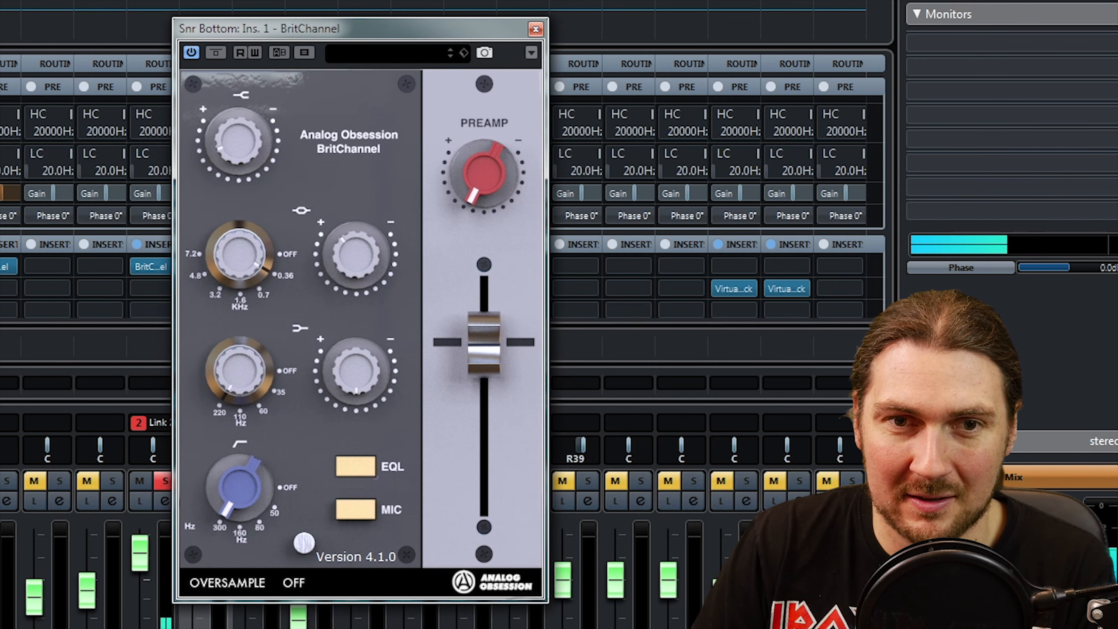
drag(258, 239, 272, 72)
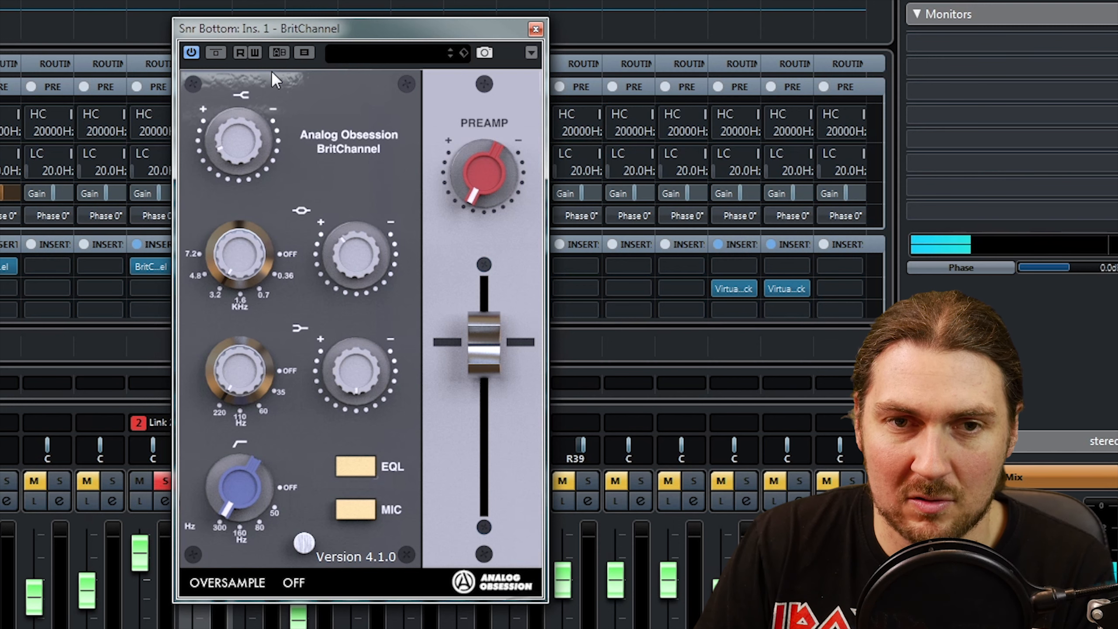
drag(271, 257, 244, 2)
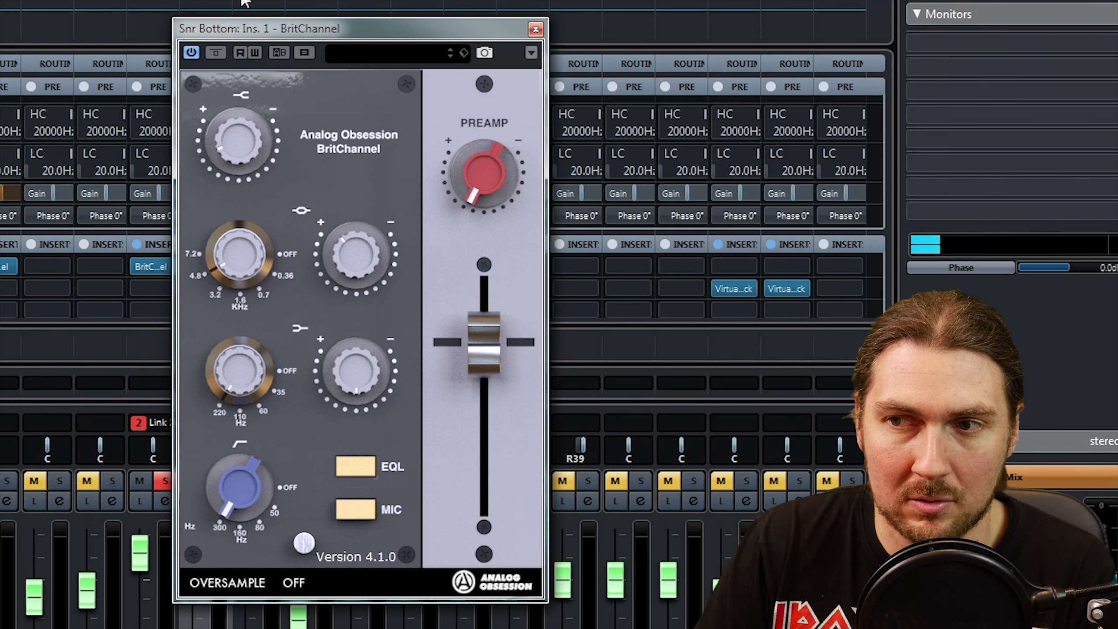
drag(244, 0, 245, 2)
drag(393, 259, 337, 291)
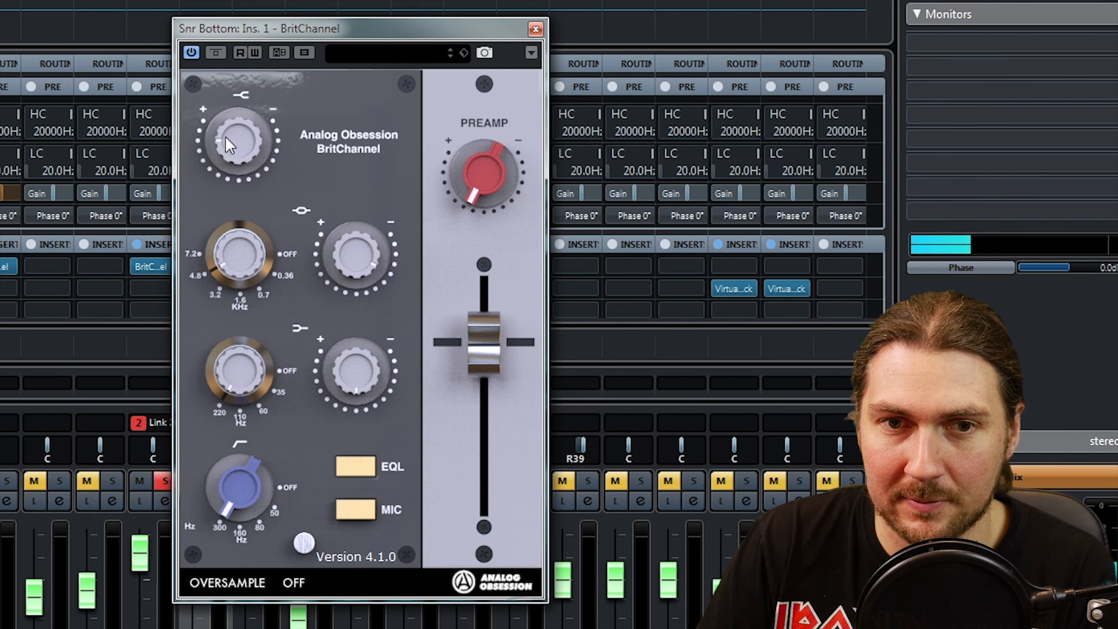
Compare the soloed snare sound with BritChannel active and bypassed.
drag(313, 349, 359, 327)
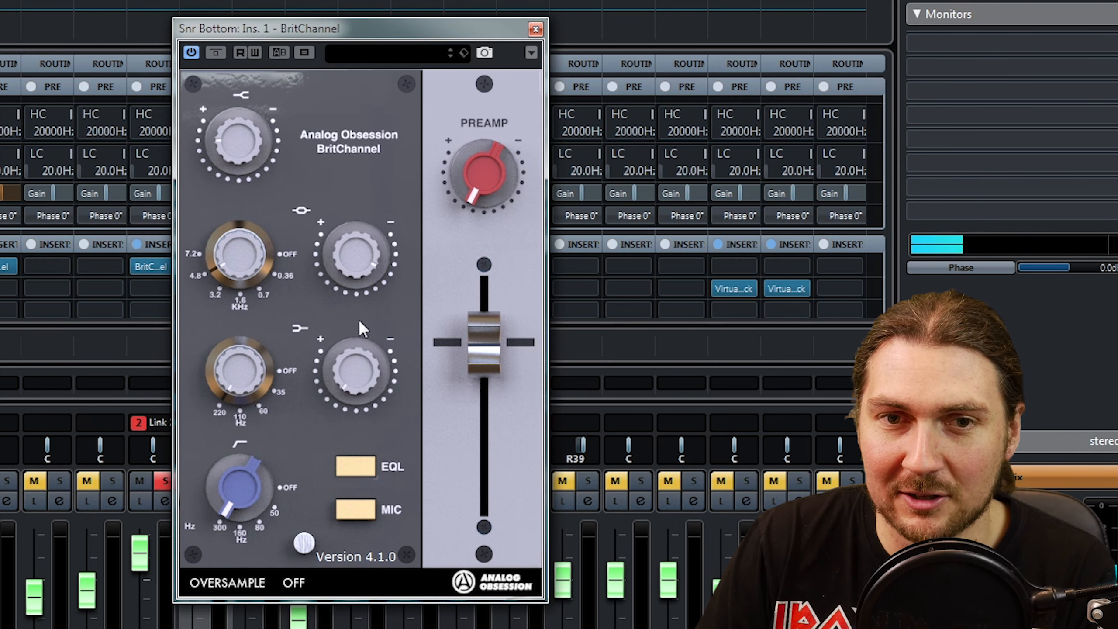
drag(379, 58, 356, 202)
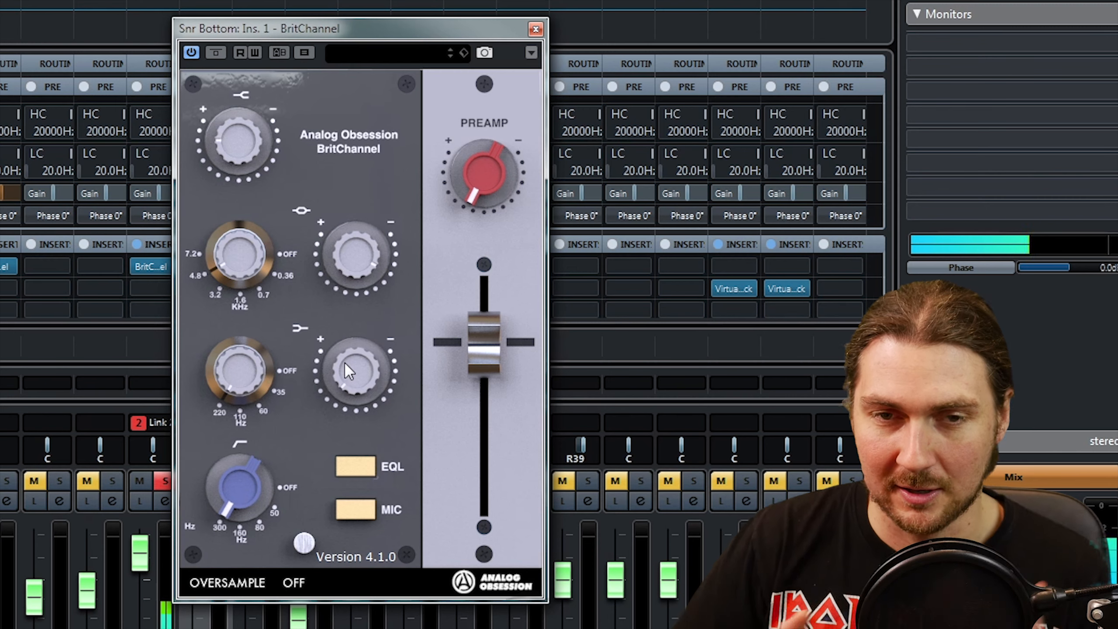
click(223, 54)
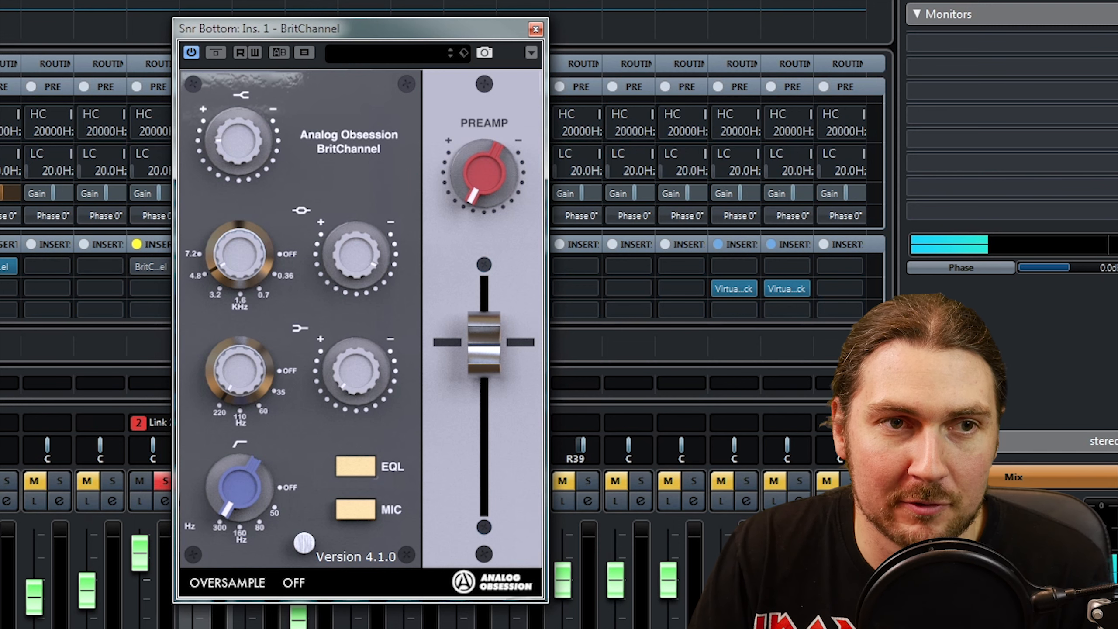
Reactivate BritChannel on Snr Bottom, close its window and listen to the full drum kit soloed.
click(216, 56)
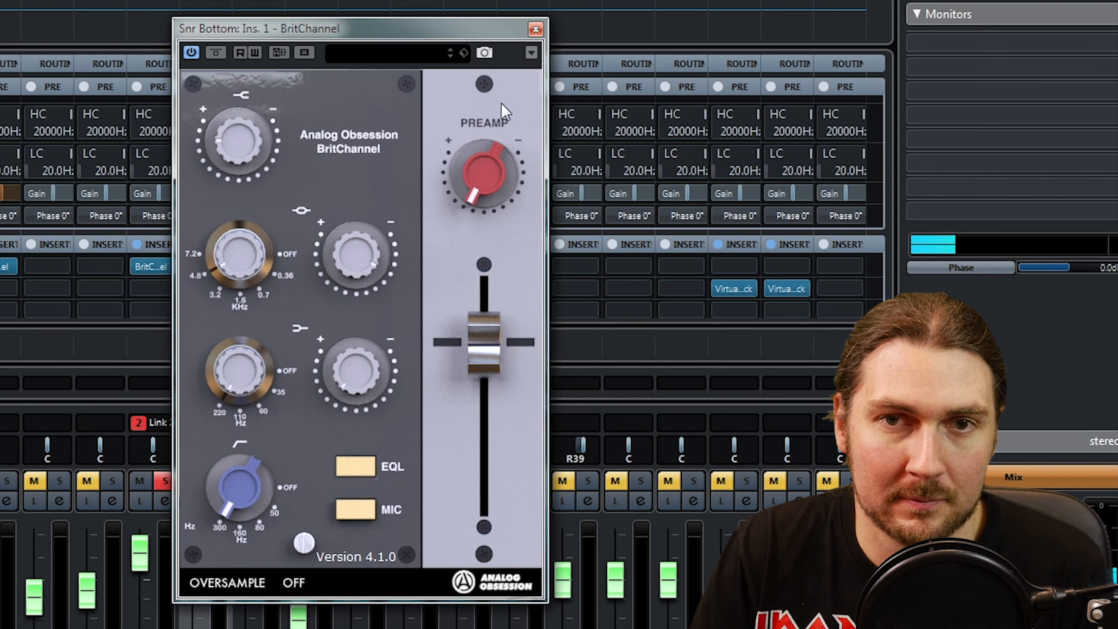
click(536, 29)
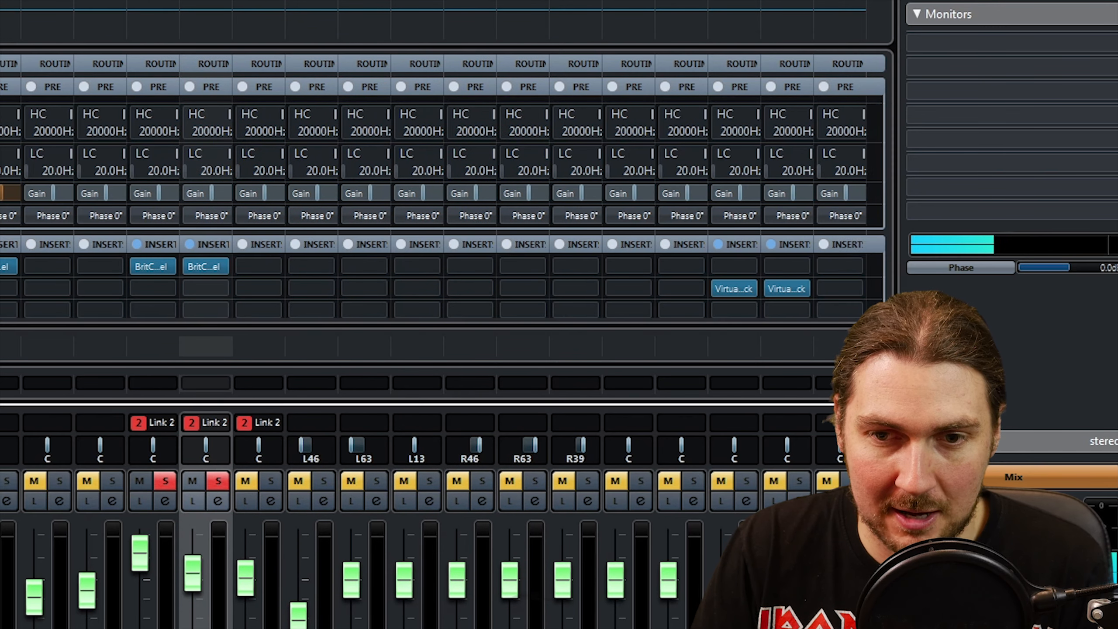
scroll(440, 520, right, 1)
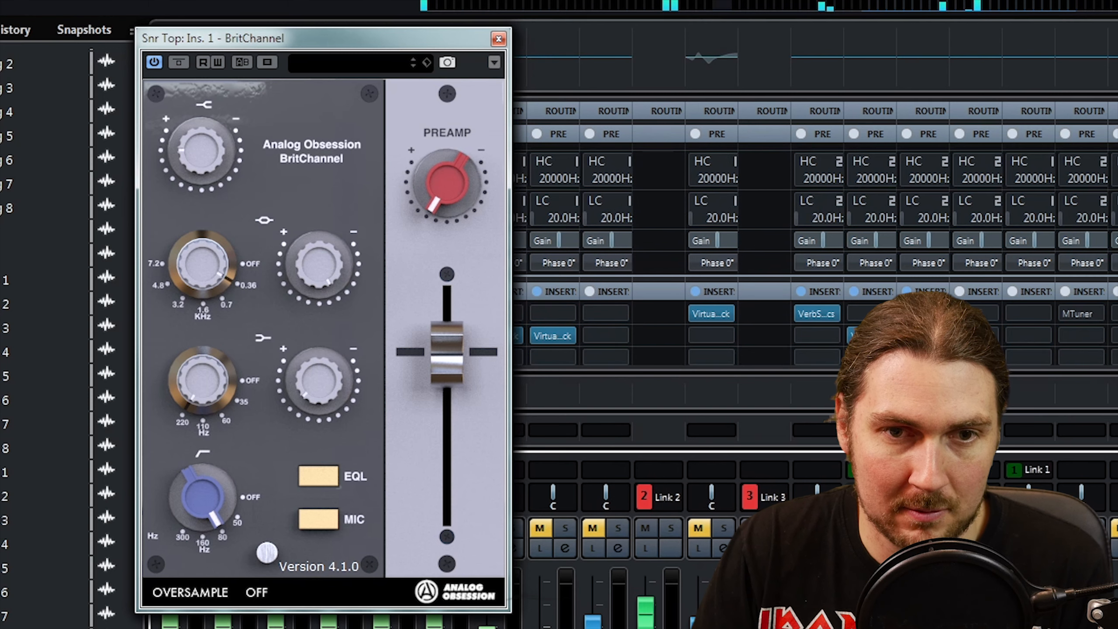
key(s)
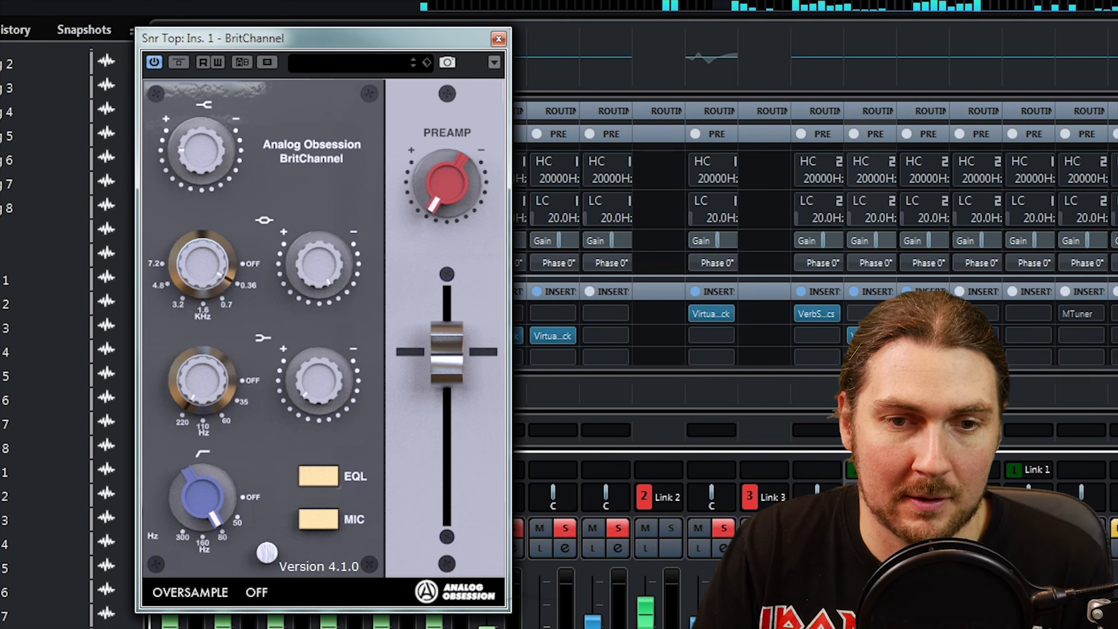
key(s)
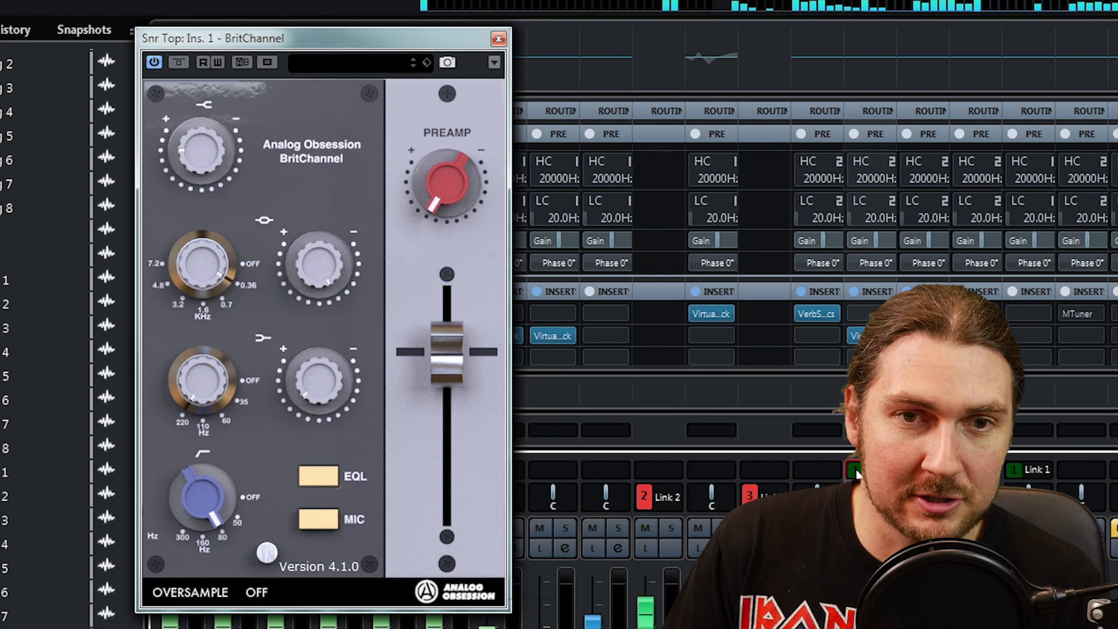
click(874, 314)
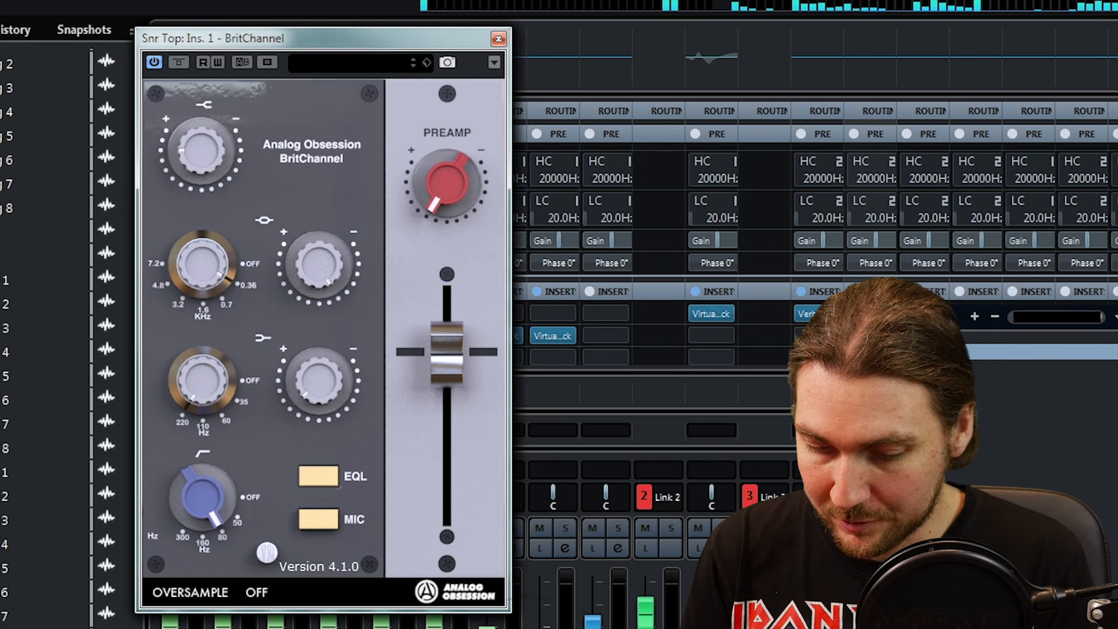
text(clip)
key(BackSpace)
key(BackSpace)
key(BackSpace)
key(BackSpace)
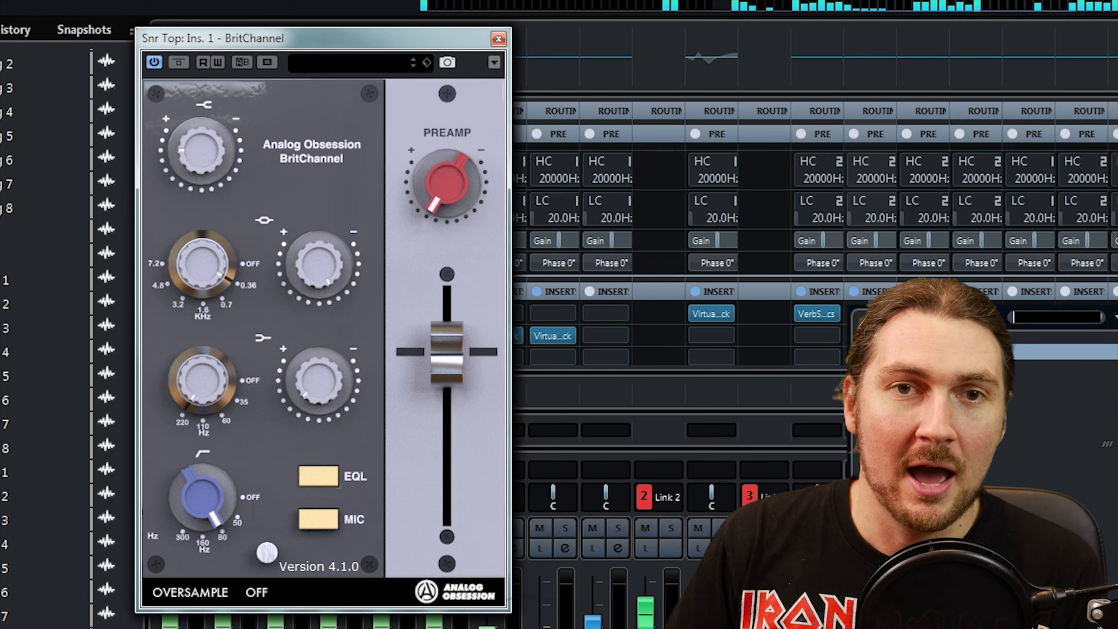
key(Escape)
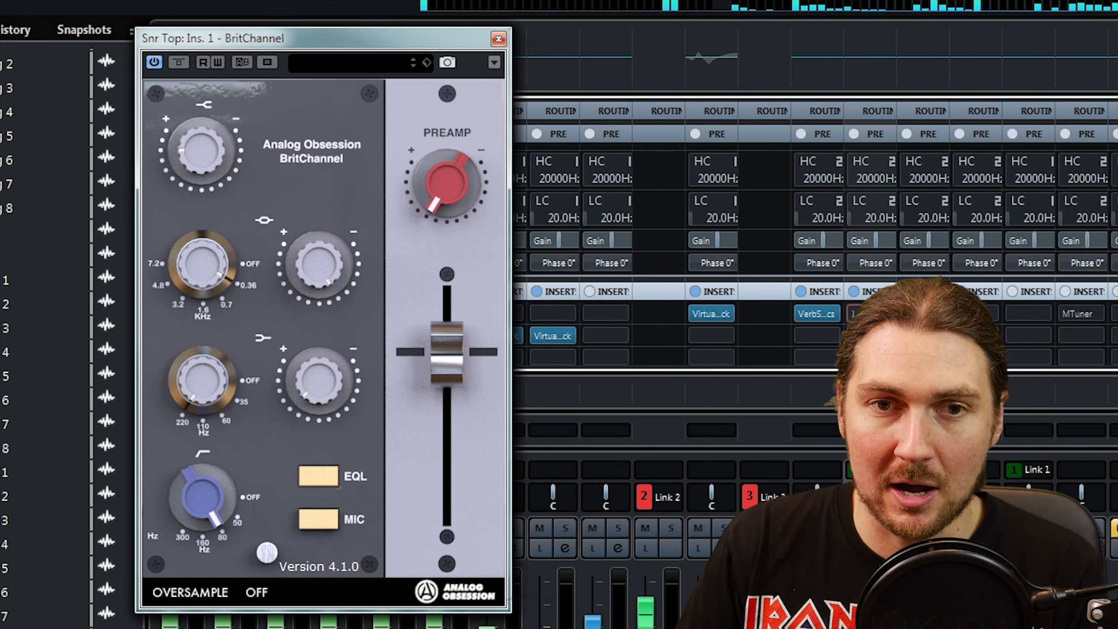
Insert BritChannel in the first insert slot of the Drums channel and solo the channel.
click(873, 314)
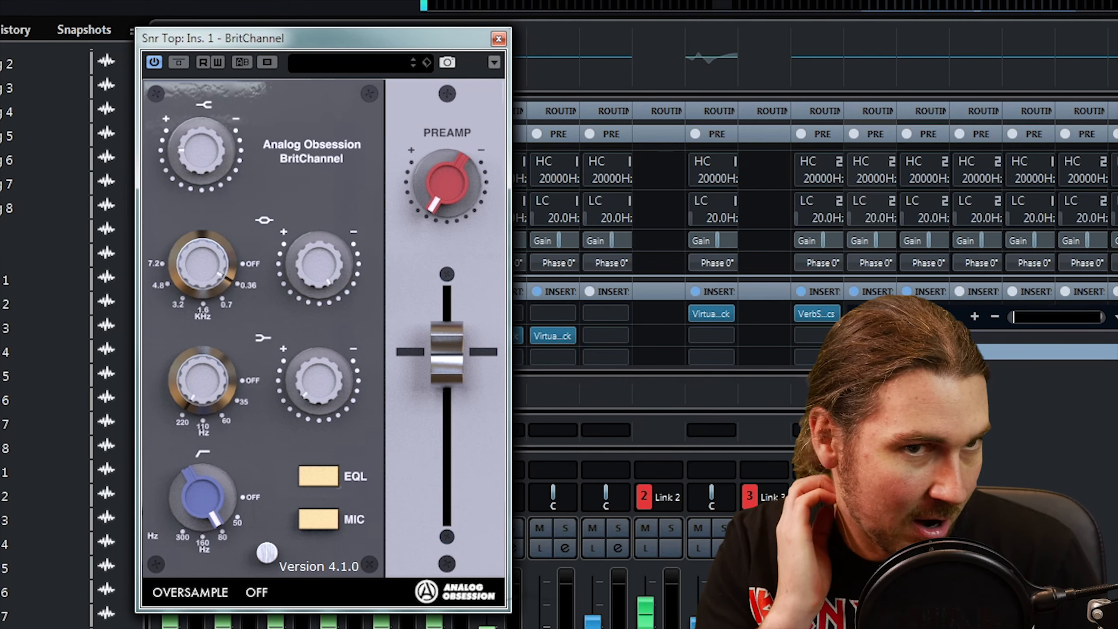
text(brit)
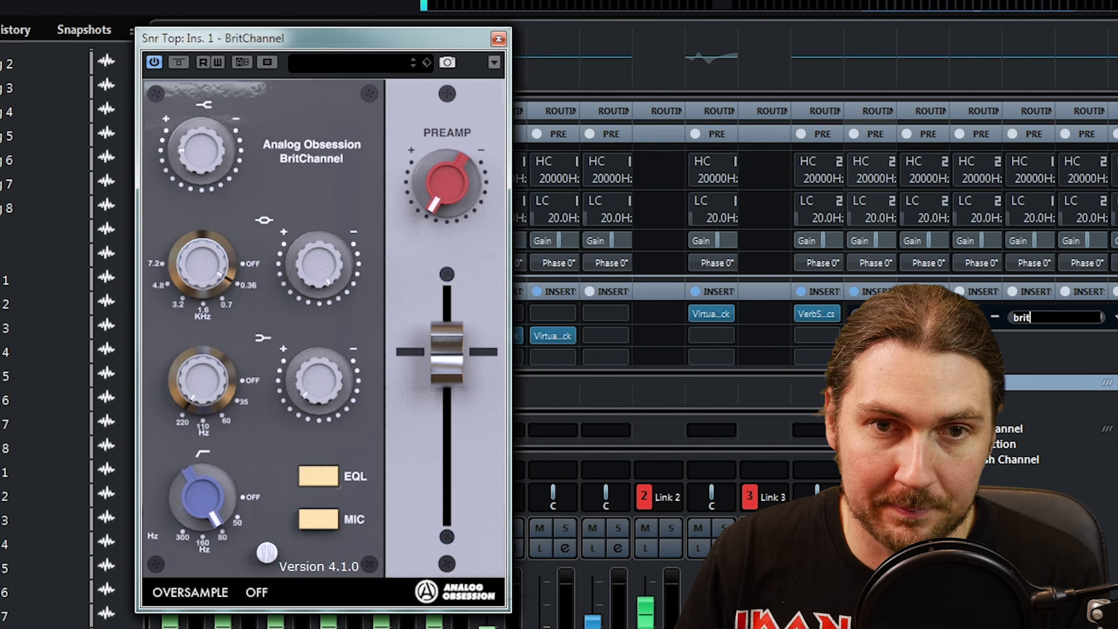
key(Return)
drag(802, 142, 294, 37)
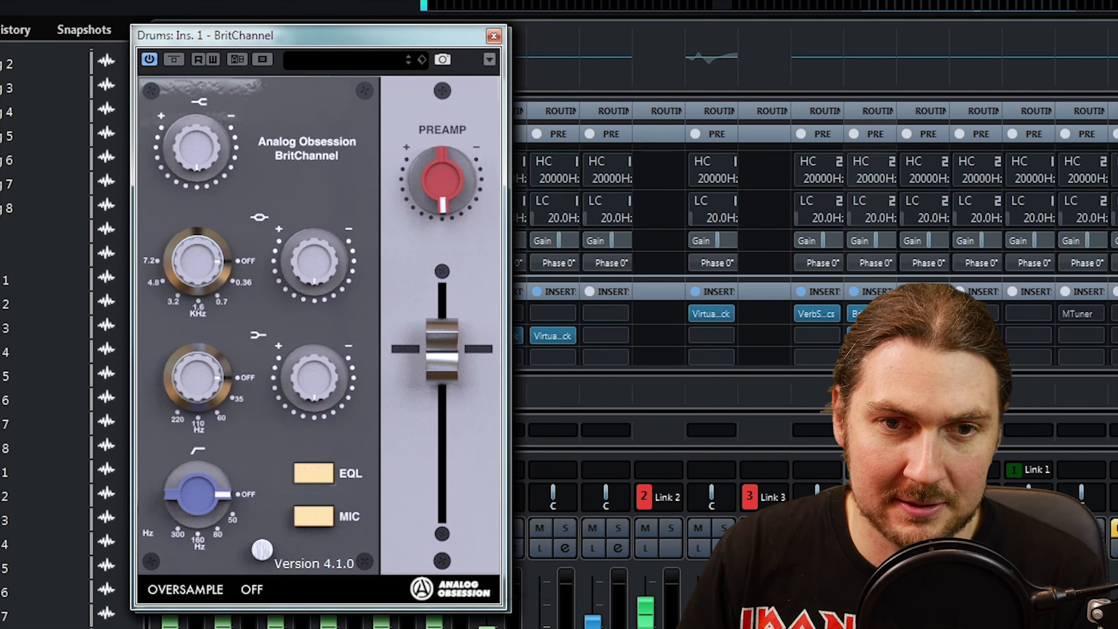
click(883, 528)
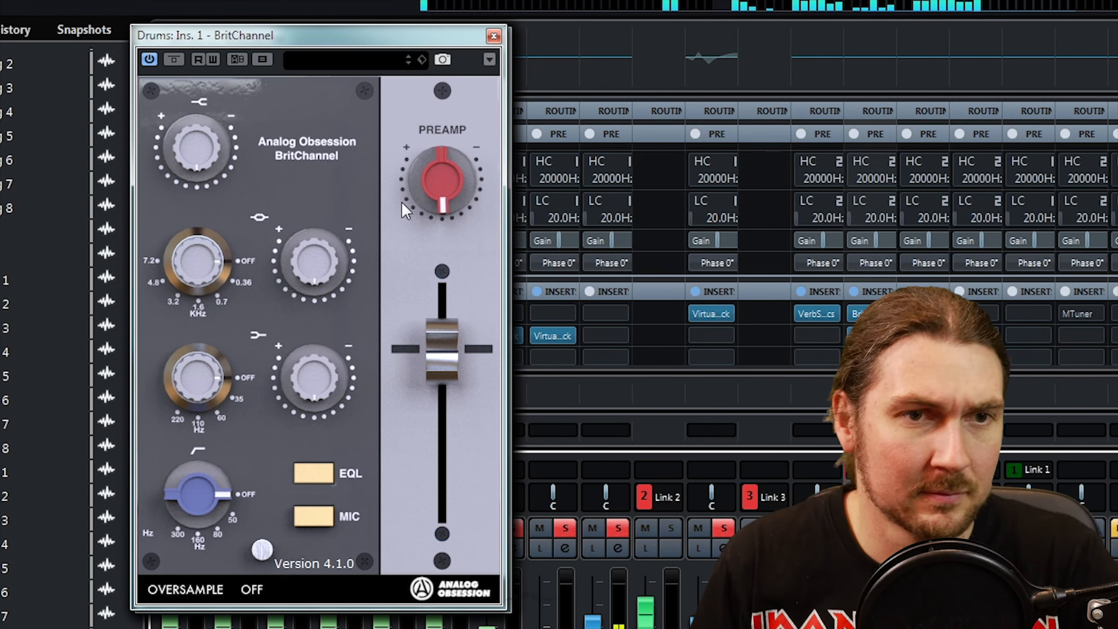
Boost the high shelf slightly on Drums, sweep a boosted mid band and pull its gain back down.
drag(205, 132, 211, 111)
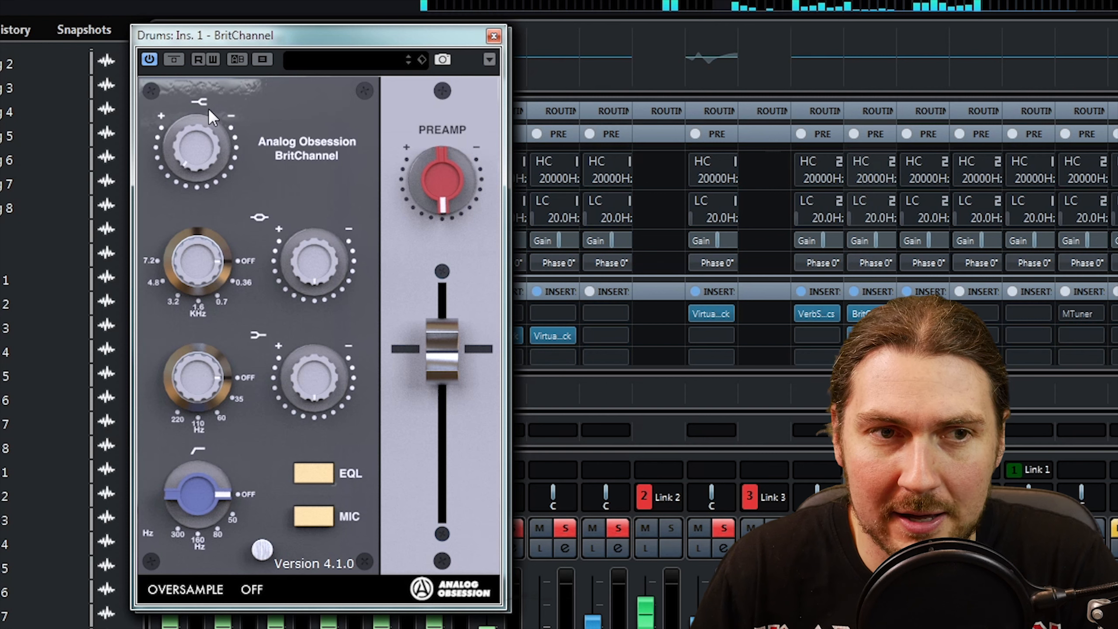
drag(334, 251, 344, 91)
drag(211, 252, 253, 142)
drag(317, 245, 303, 412)
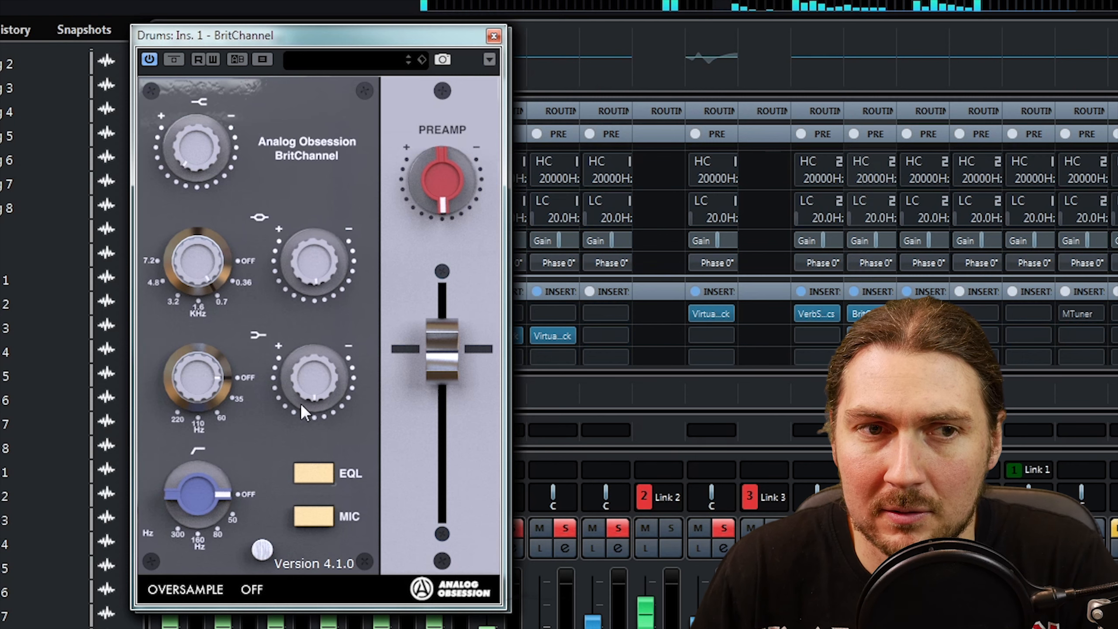
Choose a low-shelf frequency on Drums, boost it slightly and raise the preamp gain a little.
drag(179, 372, 205, 197)
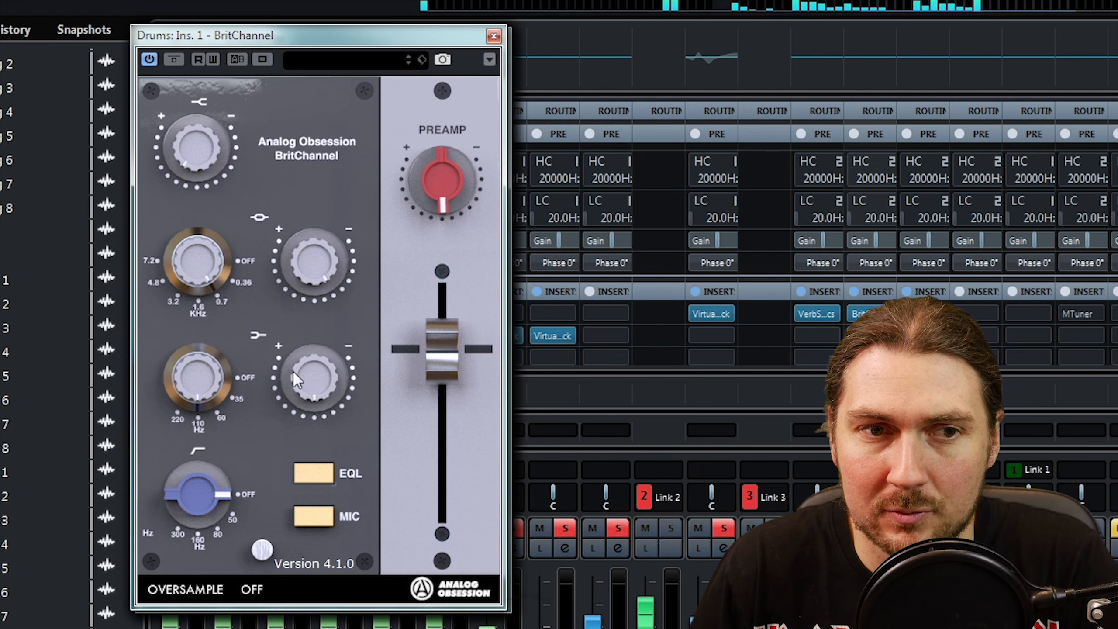
drag(308, 361, 310, 347)
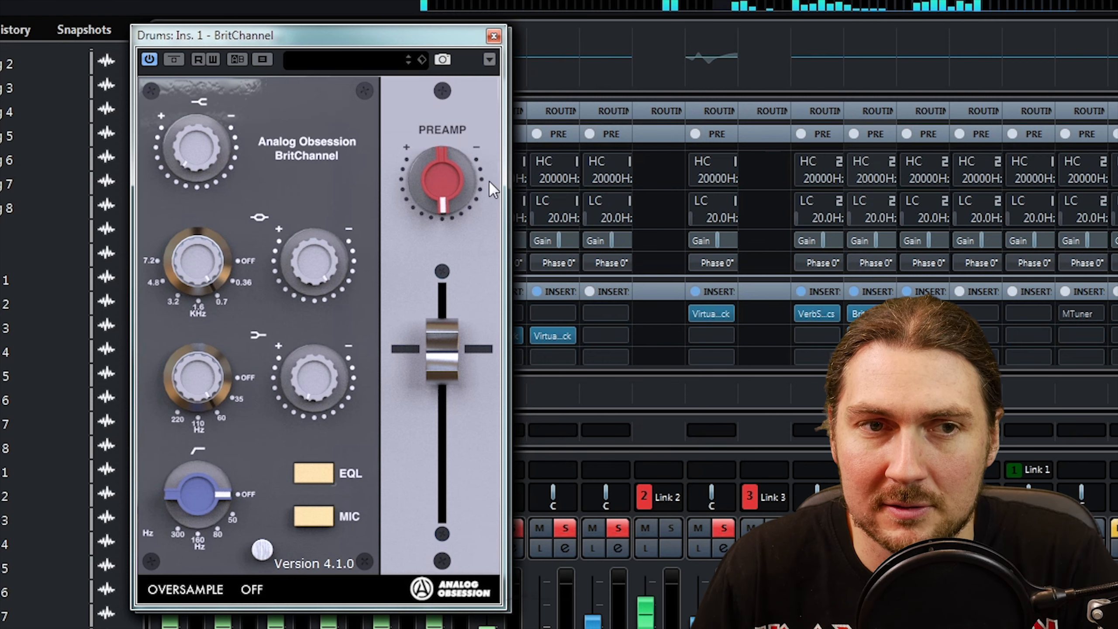
drag(443, 201, 444, 181)
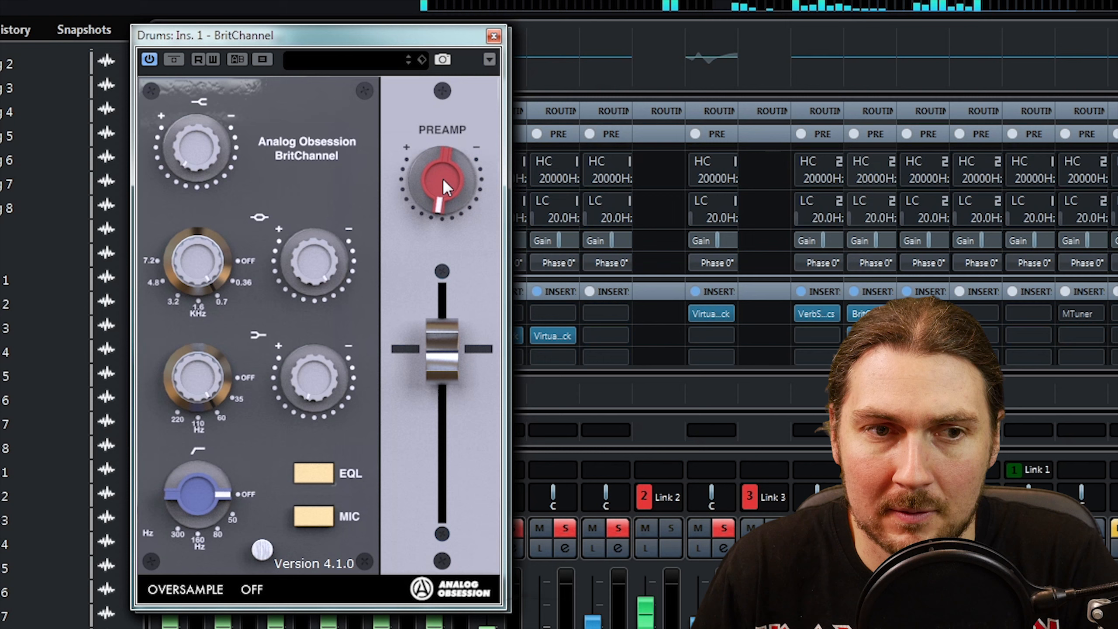
Compare the drum bus with the EQ switched in and out and with BritChannel active and bypassed.
click(315, 473)
click(315, 473)
click(175, 59)
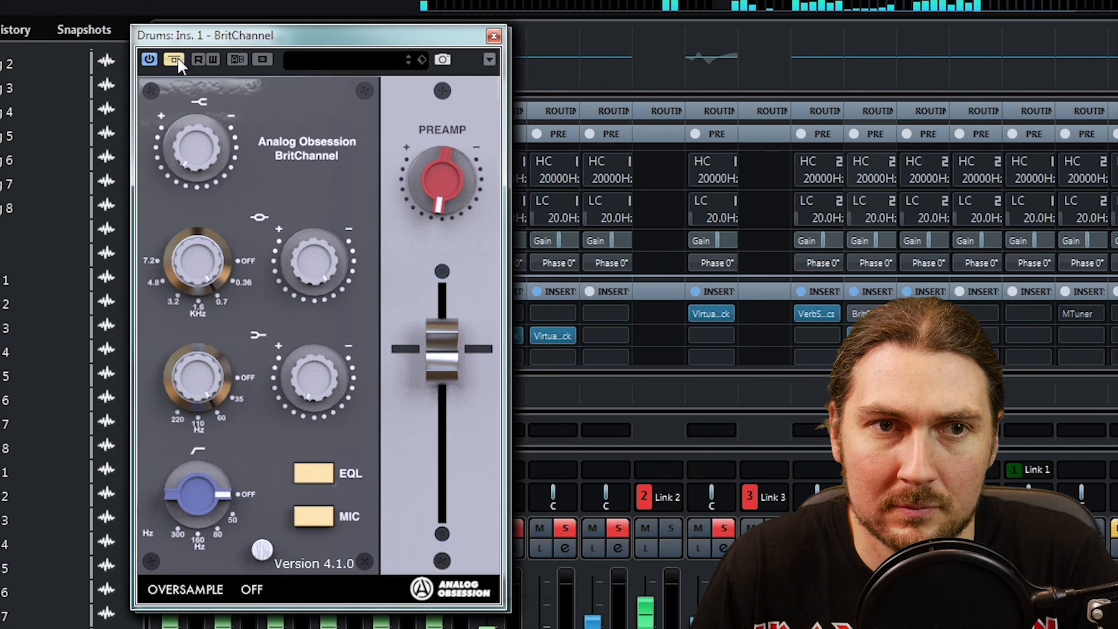
click(177, 60)
Close the Drums, Snr Top and Kick In BritChannel windows and unsolo the drum kit.
click(494, 37)
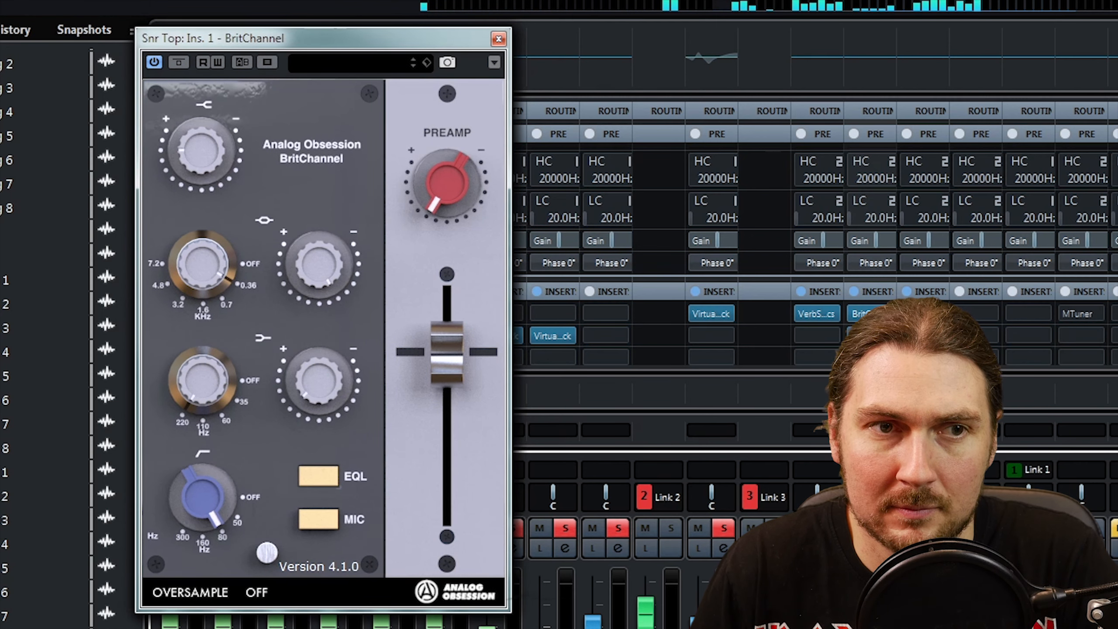
drag(230, 155, 210, 220)
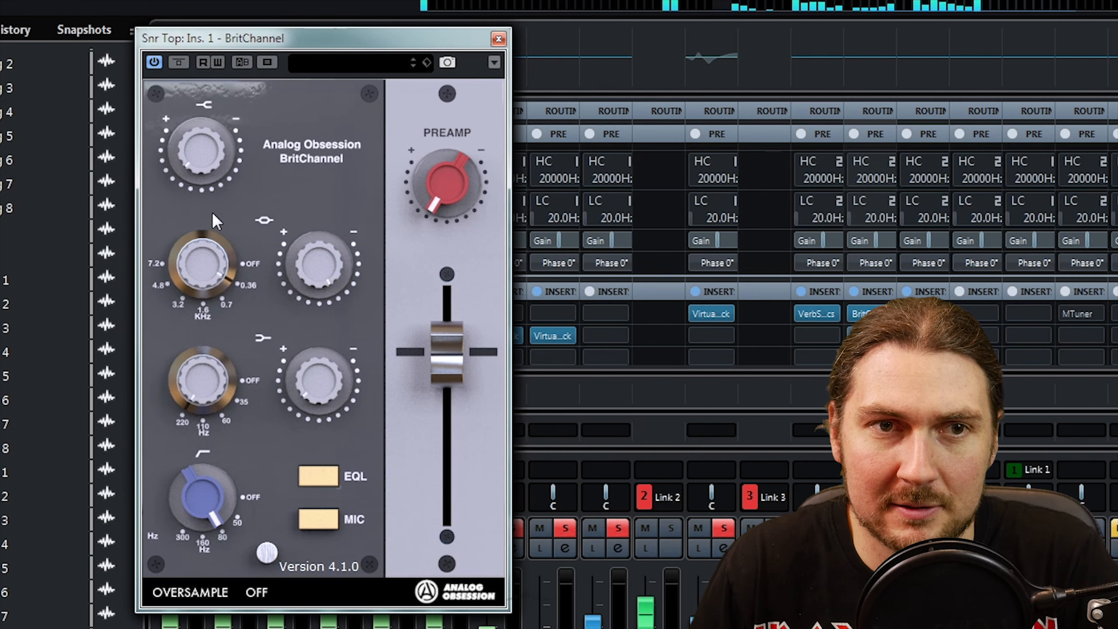
click(499, 39)
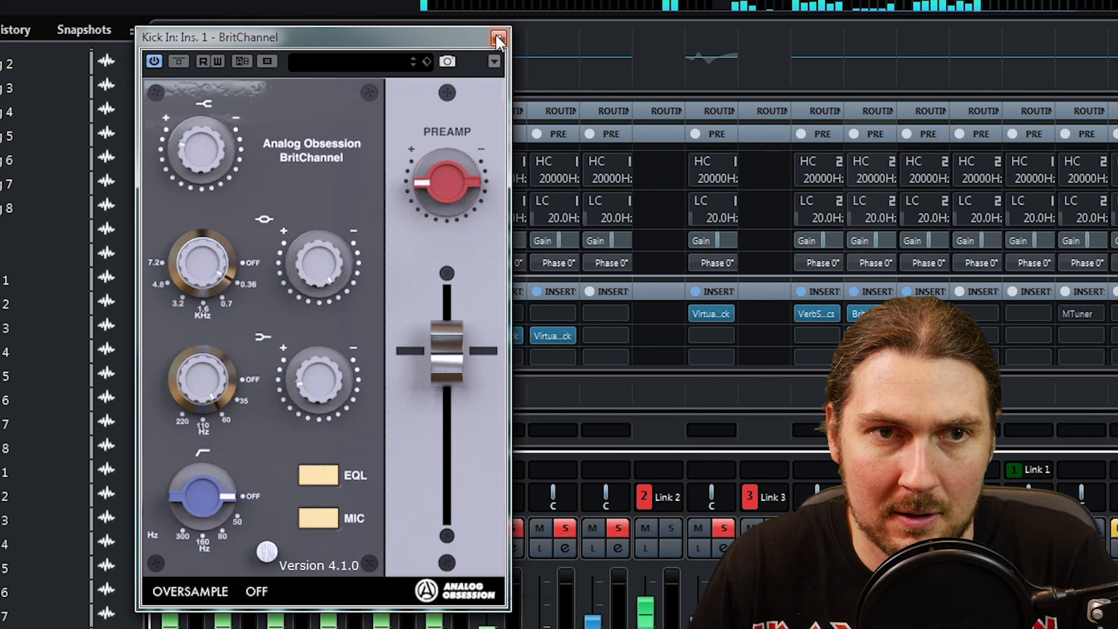
click(499, 39)
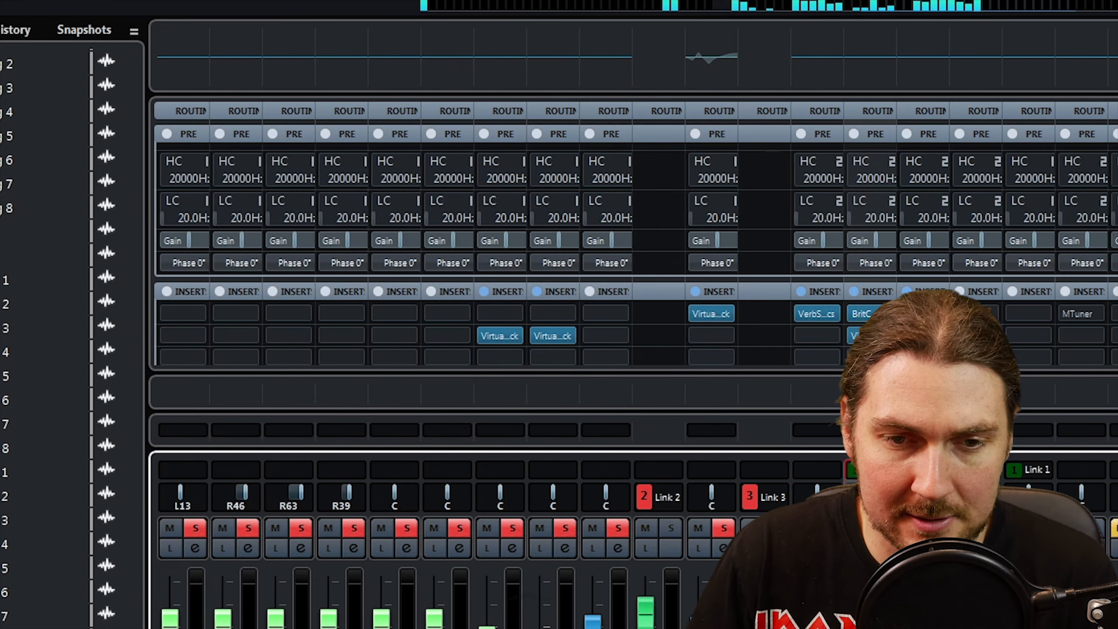
scroll(634, 321, left, 2)
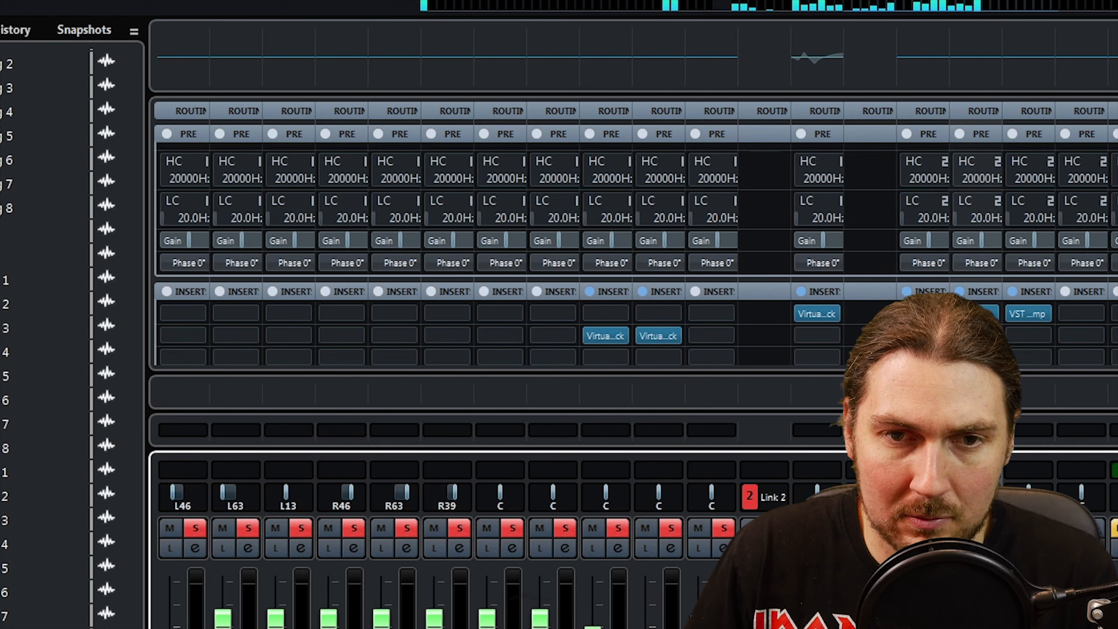
key(s)
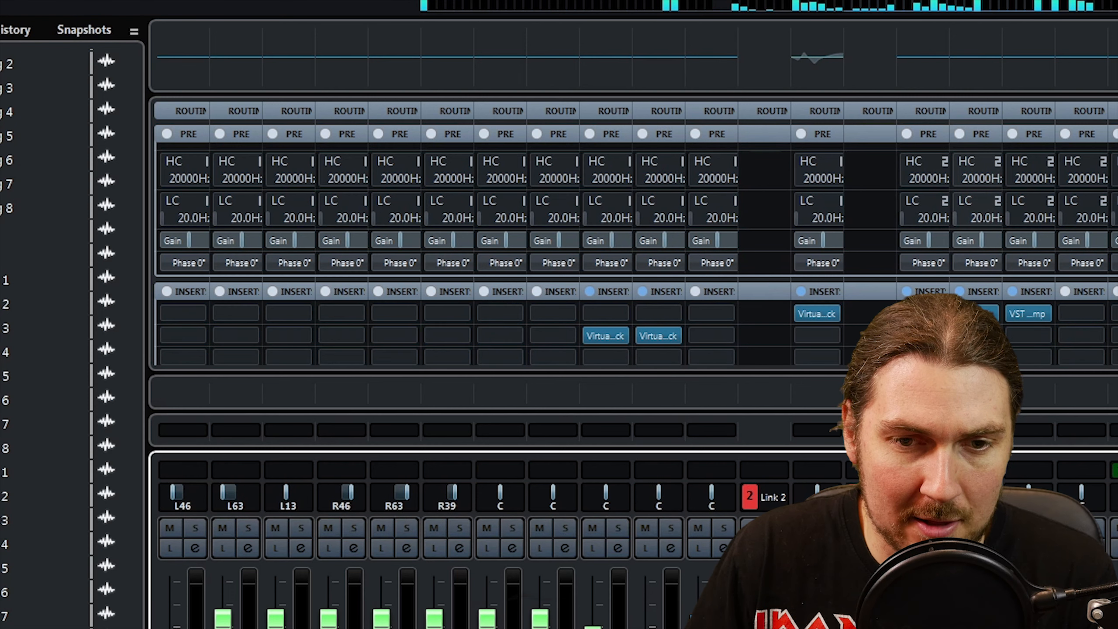
Insert BritChannel in the first insert slot of the Ohs channel, clearing its window away from the channel strips.
scroll(634, 321, left, 2)
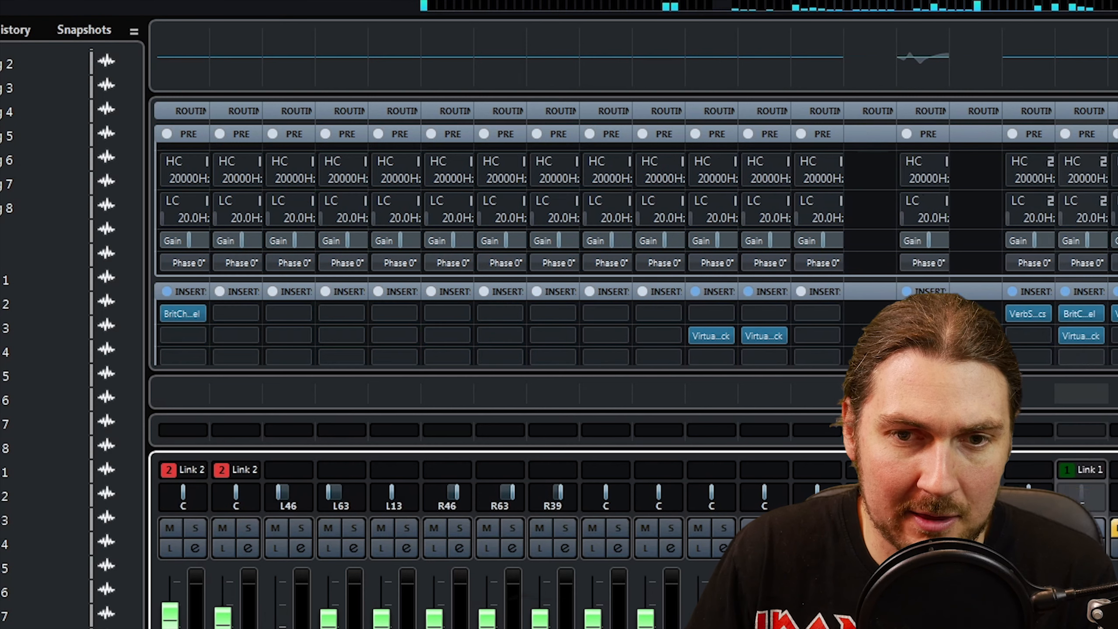
scroll(634, 321, left, 8)
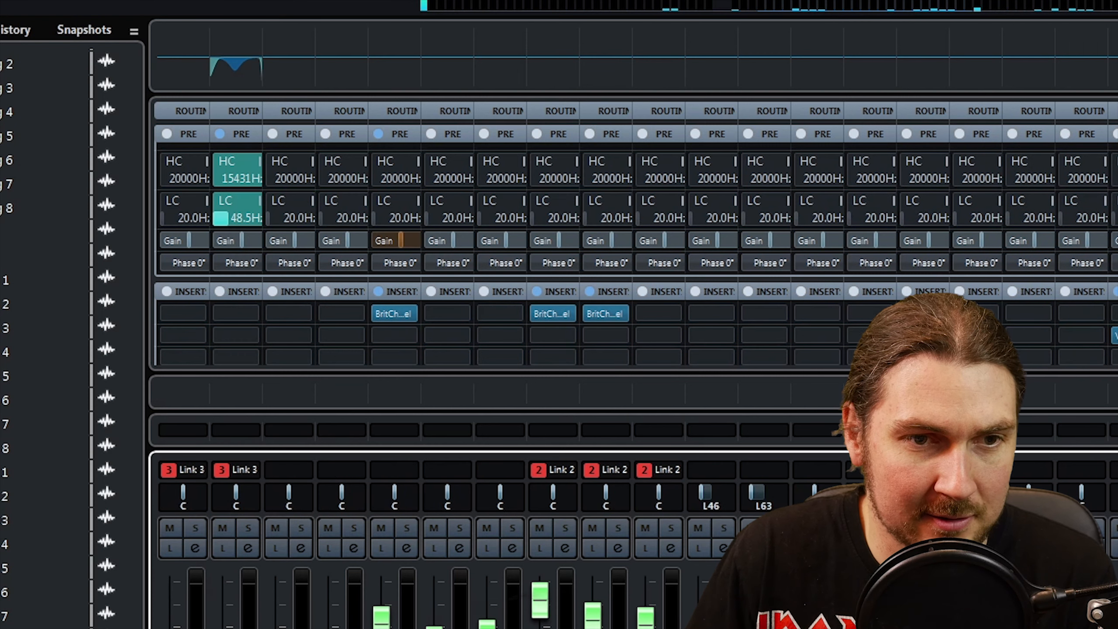
click(502, 613)
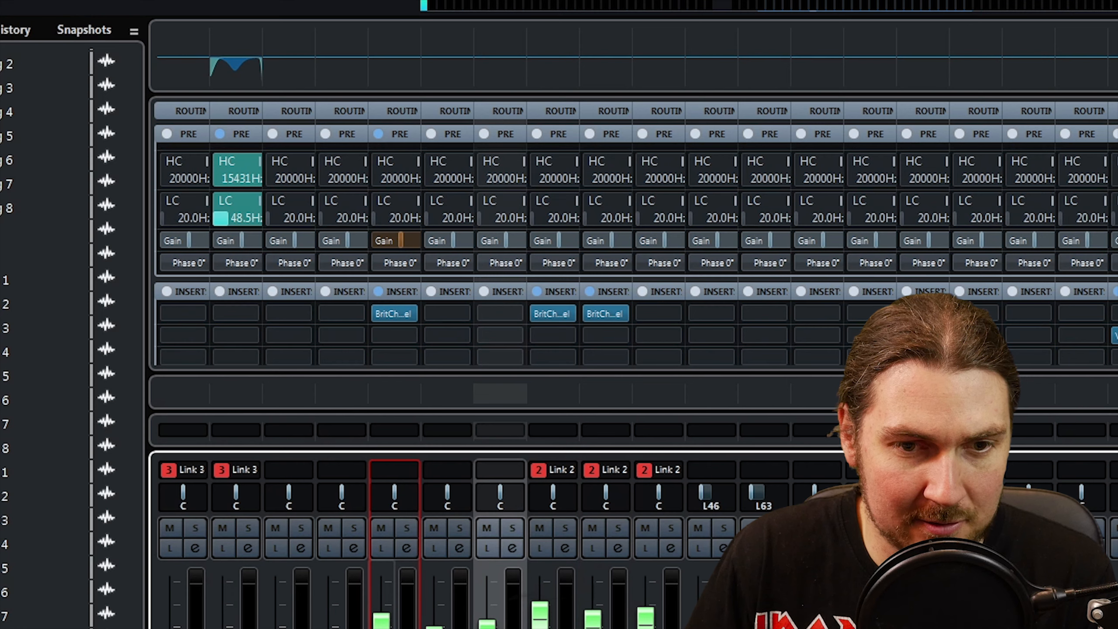
scroll(502, 321, left, 8)
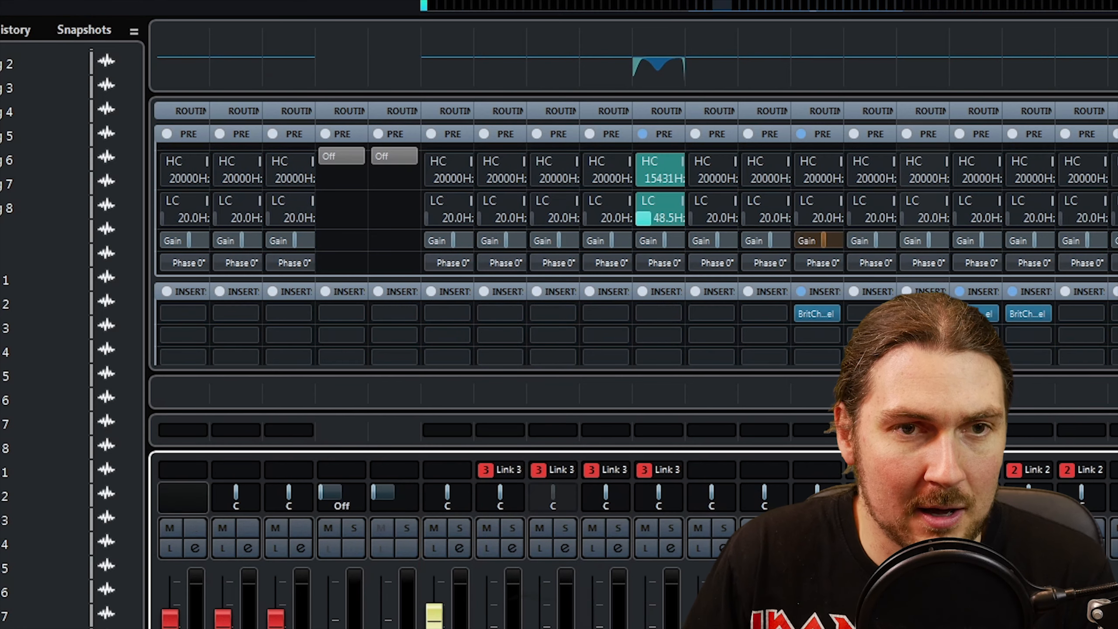
scroll(502, 321, left, 2)
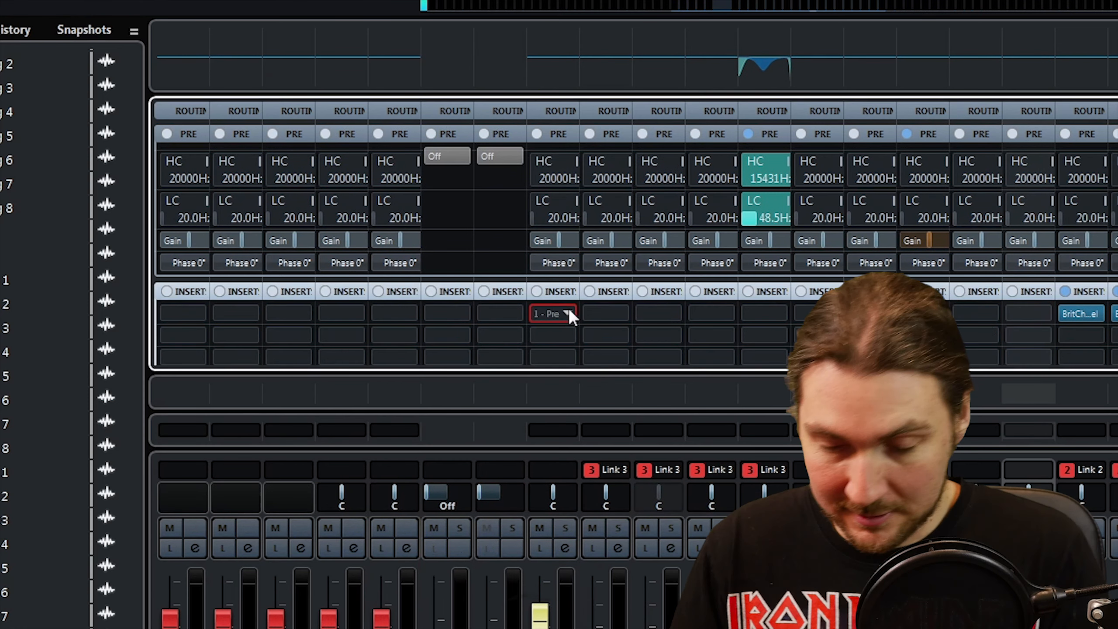
click(568, 308)
text(brit ch)
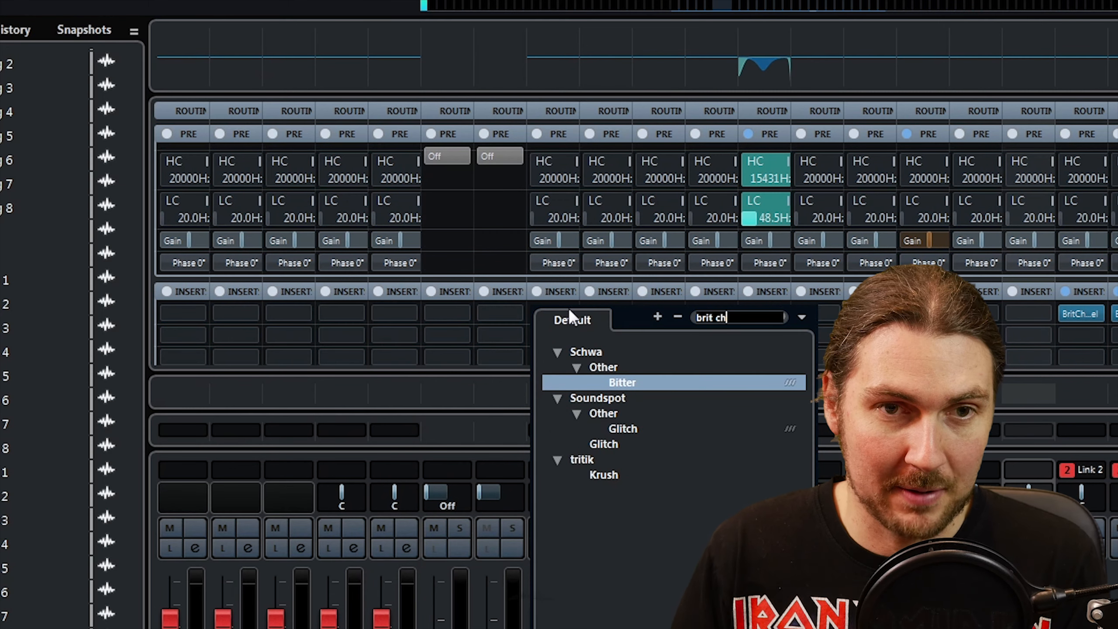
key(BackSpace)
key(BackSpace)
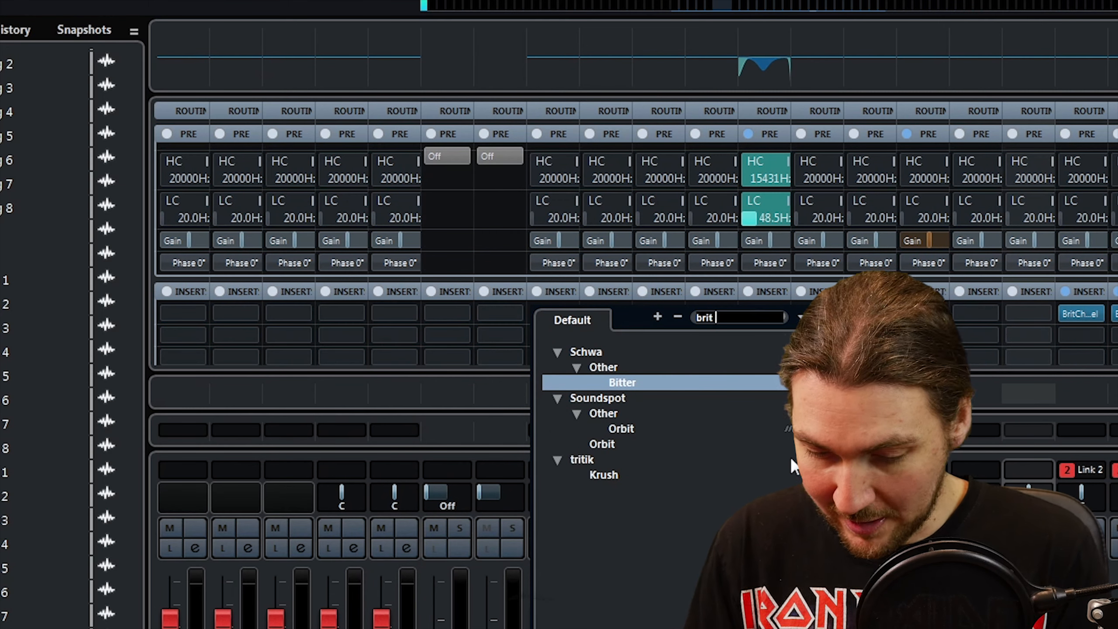
text(chan)
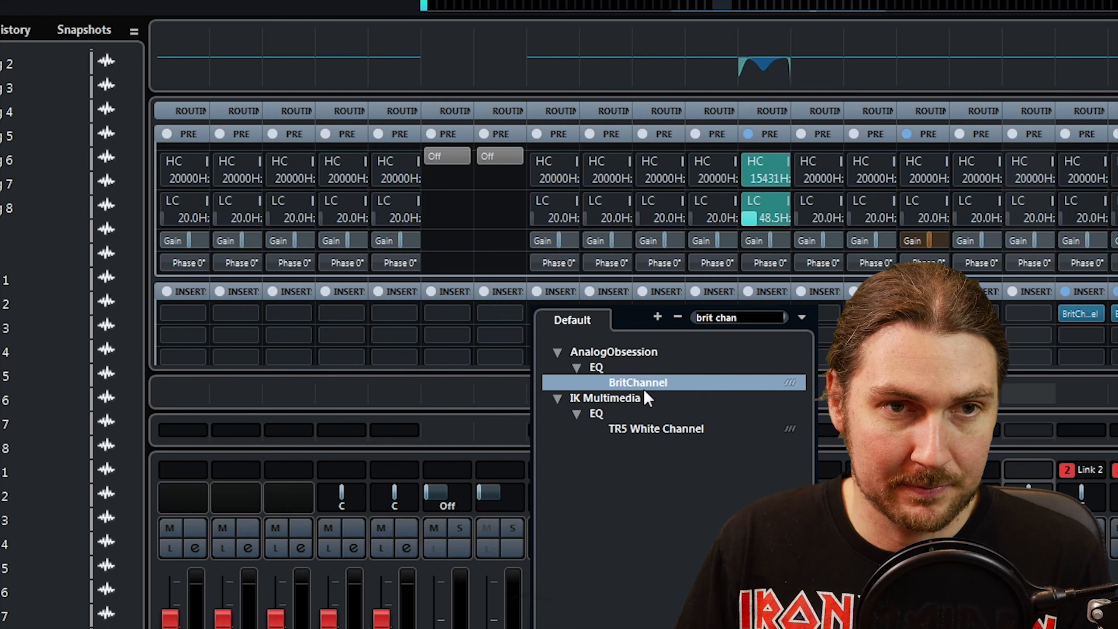
click(642, 383)
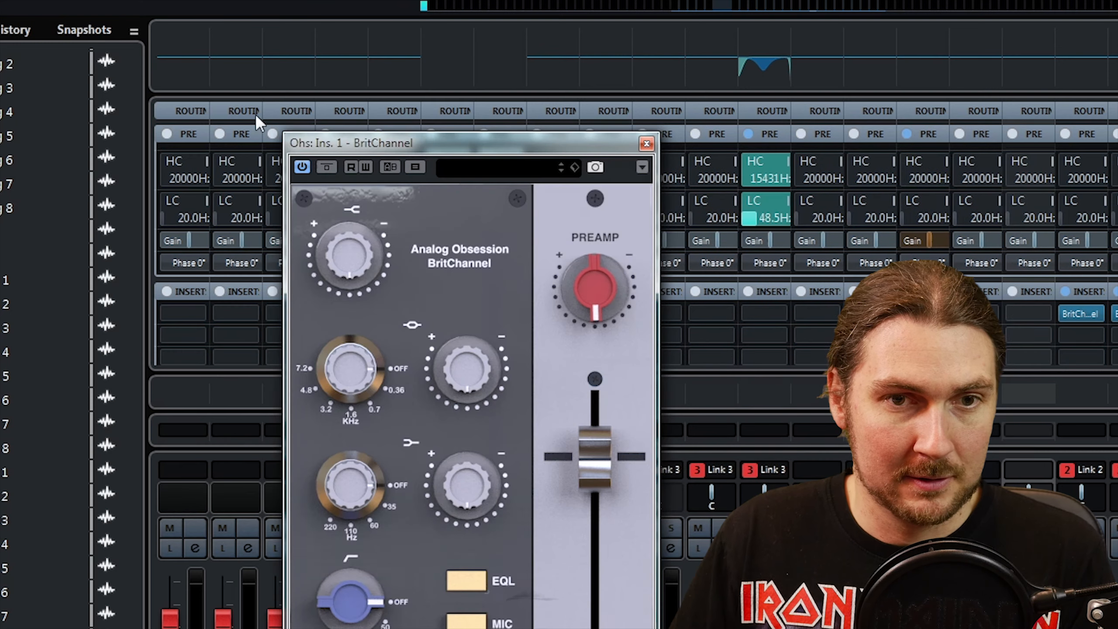
drag(309, 143, 68, 40)
Solo Ohs, boost its high shelf slightly, sweep a boosted mid band and reduce that band's gain.
click(566, 528)
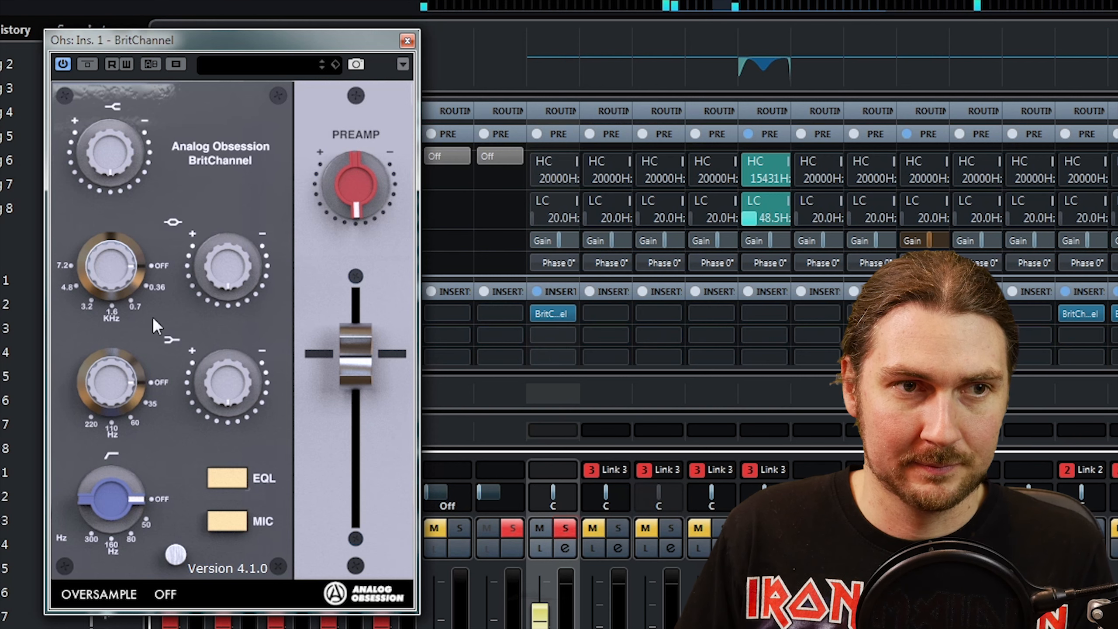
drag(118, 149, 118, 100)
drag(239, 250, 234, 106)
drag(108, 264, 173, 42)
drag(227, 252, 233, 276)
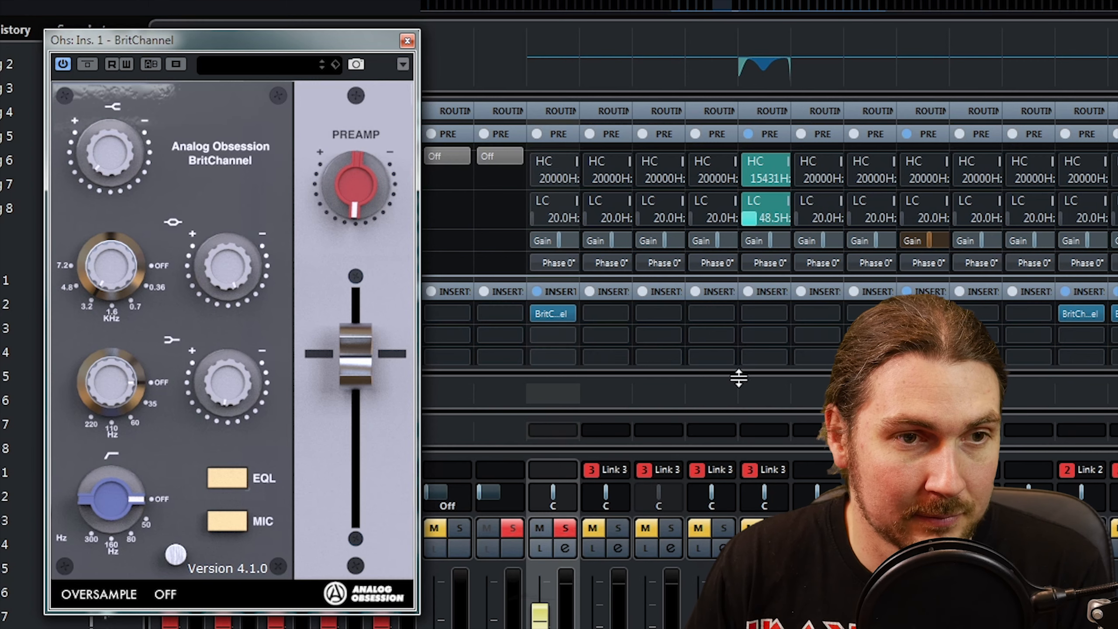
Set the Ohs high-pass filter to 160 Hz and fine-tune the low and mid EQ bands.
drag(223, 358, 225, 353)
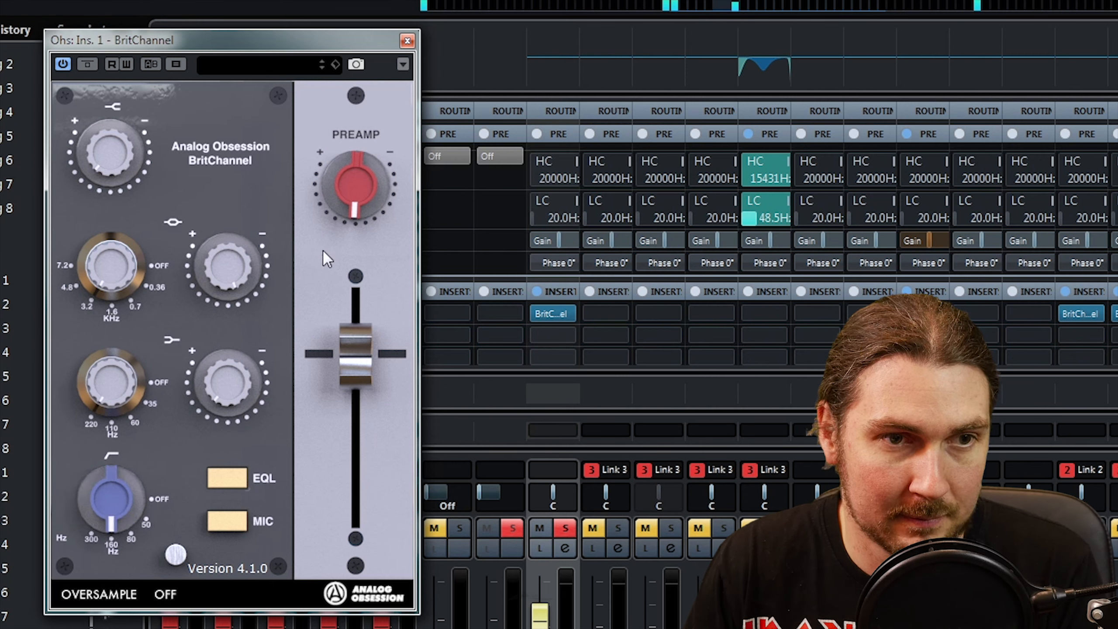
drag(234, 271, 226, 339)
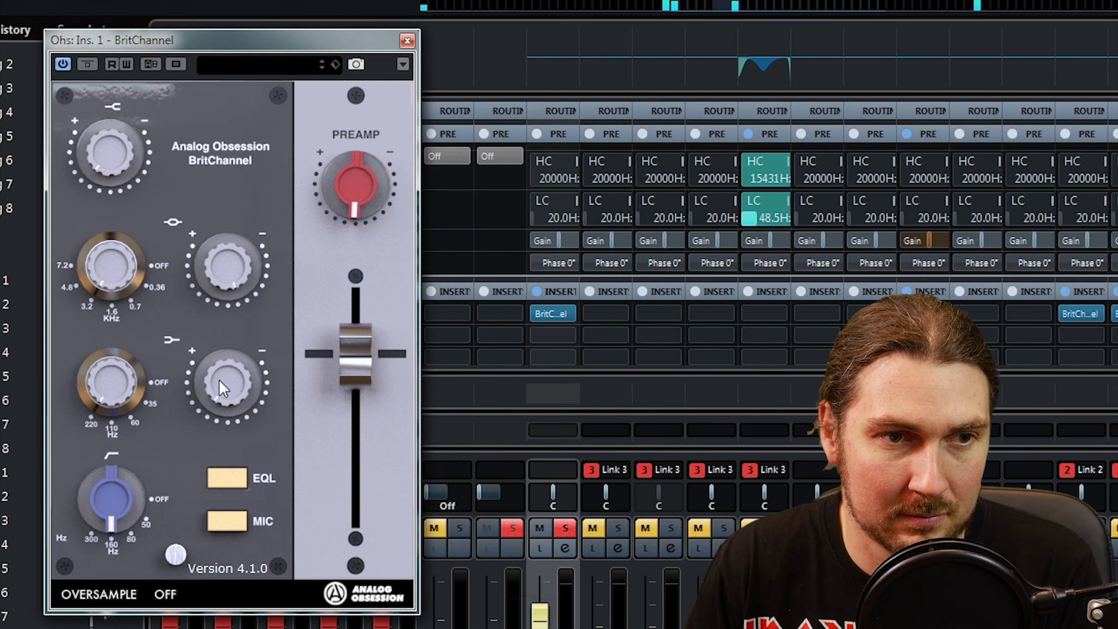
drag(110, 394, 120, 505)
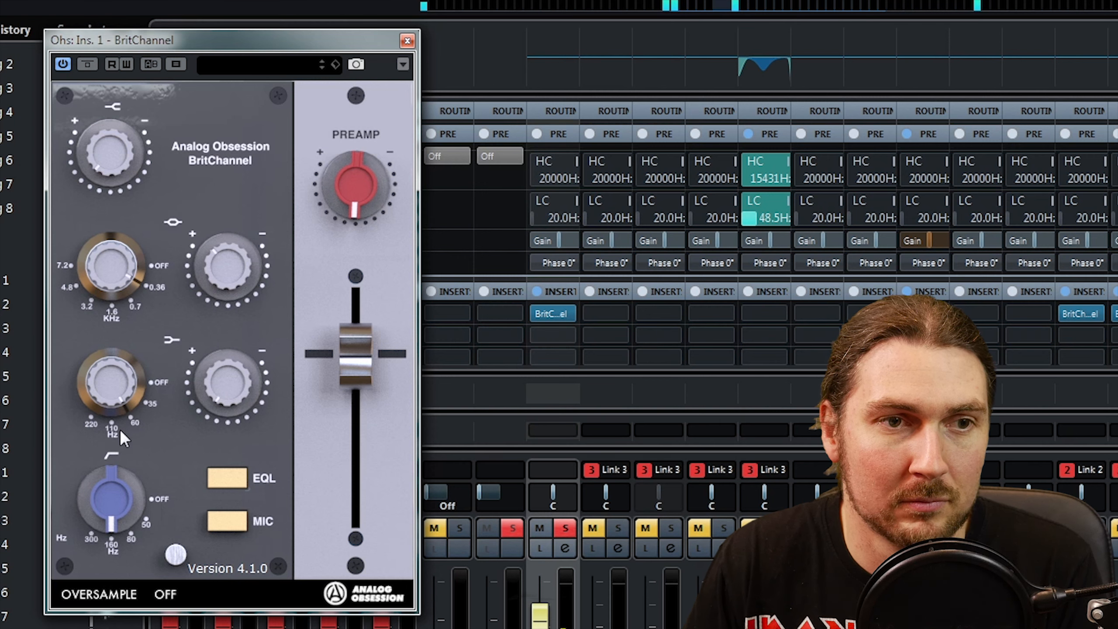
drag(139, 185, 151, 248)
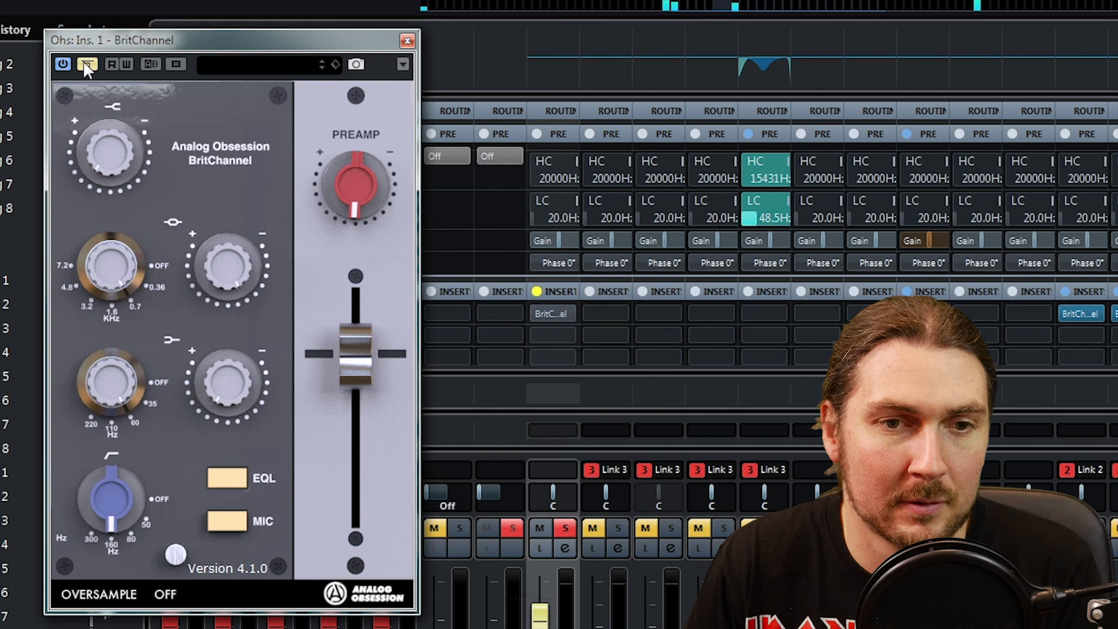
Listen to the drum kit soloed instead of Ohs, return to the full mix, and close the Kick In and Ohs BritChannel windows.
click(566, 530)
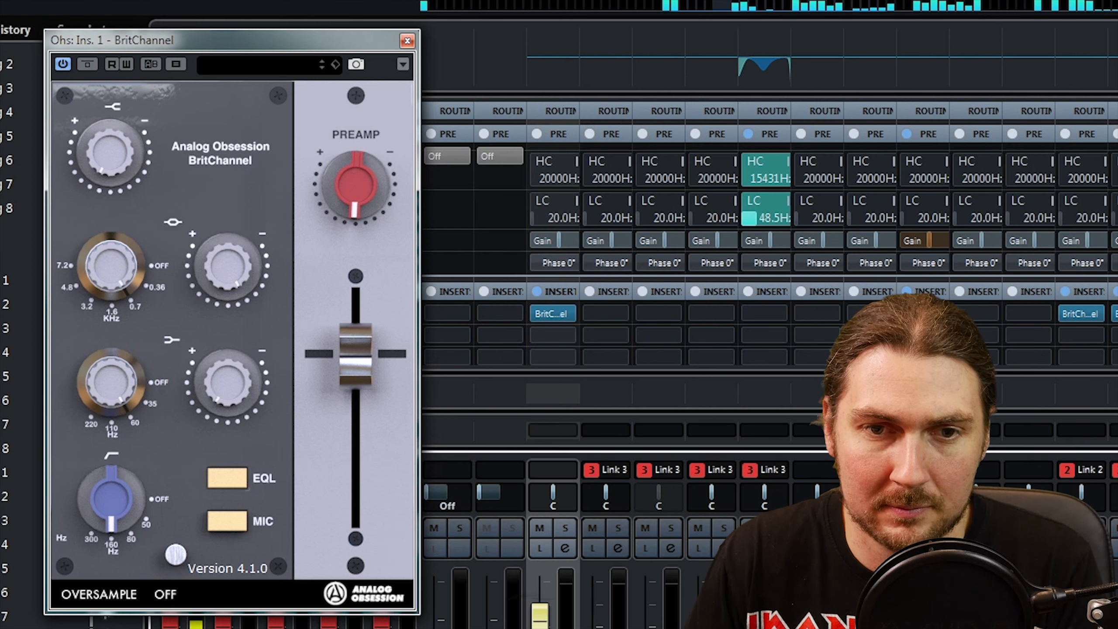
click(512, 529)
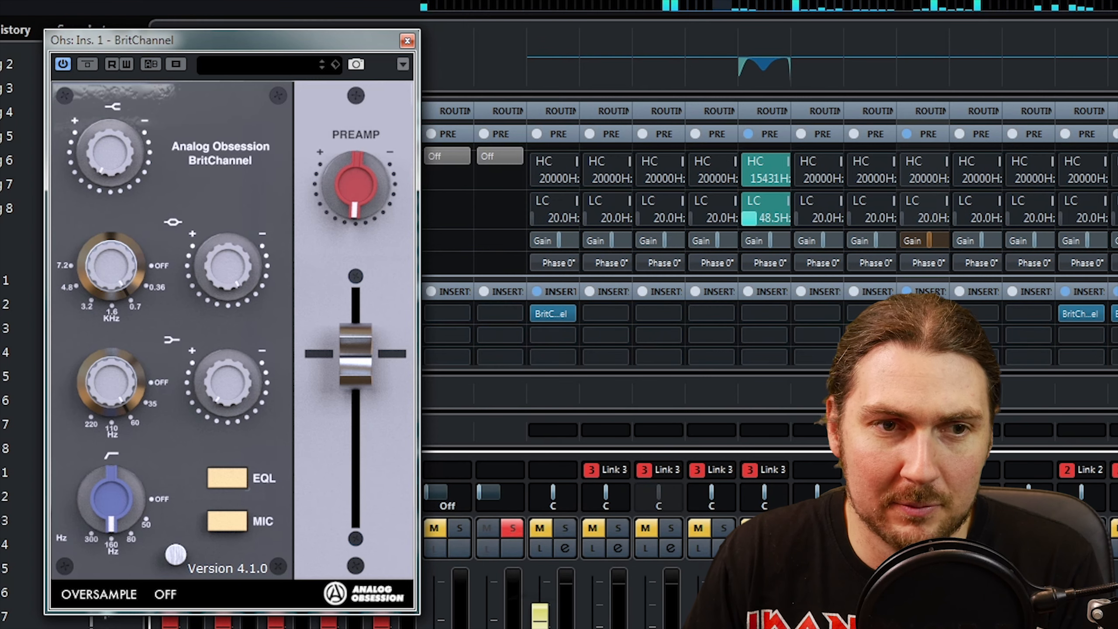
click(553, 313)
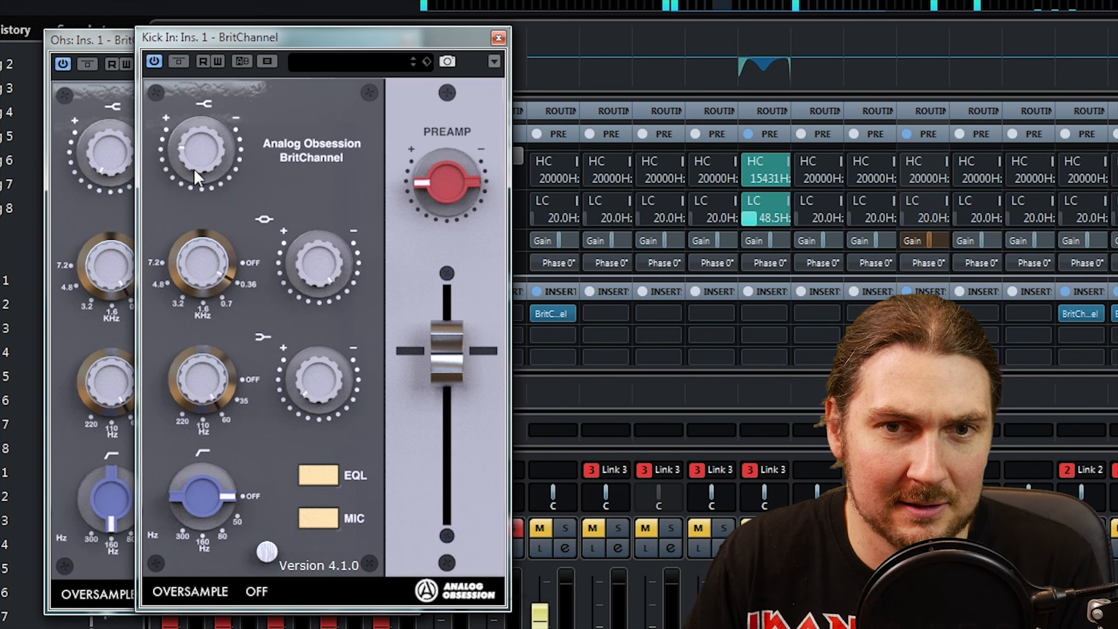
click(518, 529)
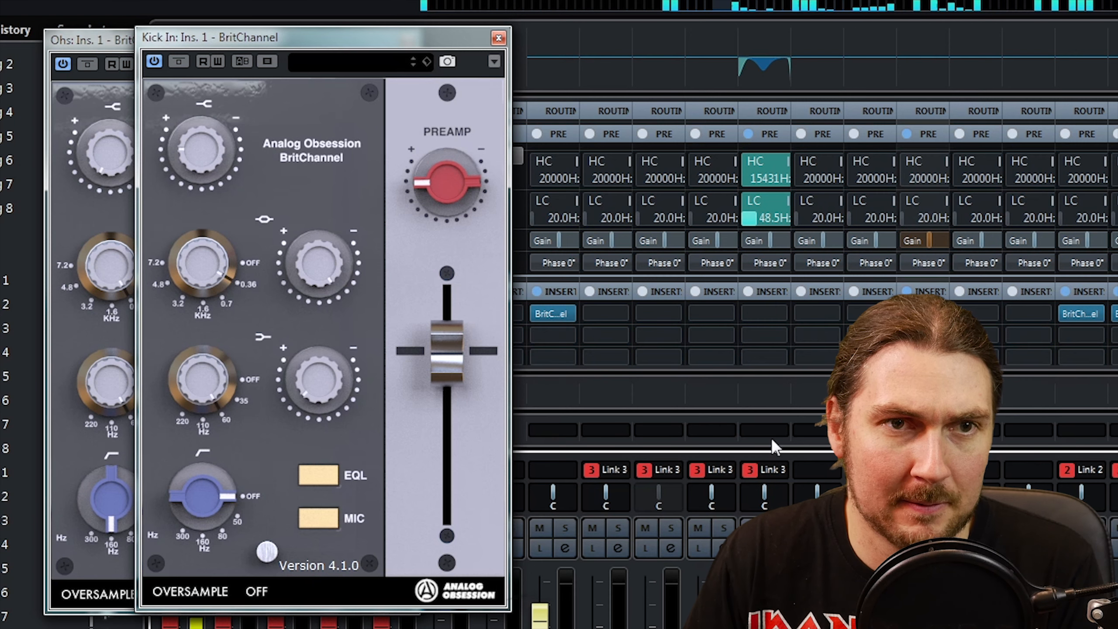
click(497, 35)
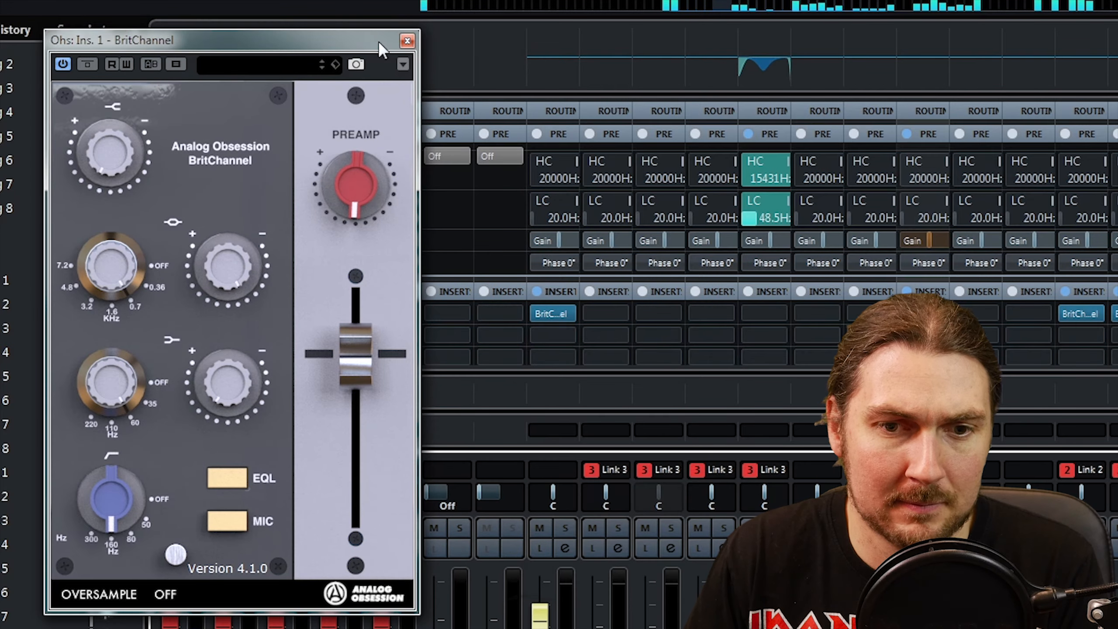
click(410, 38)
Solo the drum bus and select it together with the individual drum channels that carry BritChannel, including Ohs.
scroll(562, 472, right, 13)
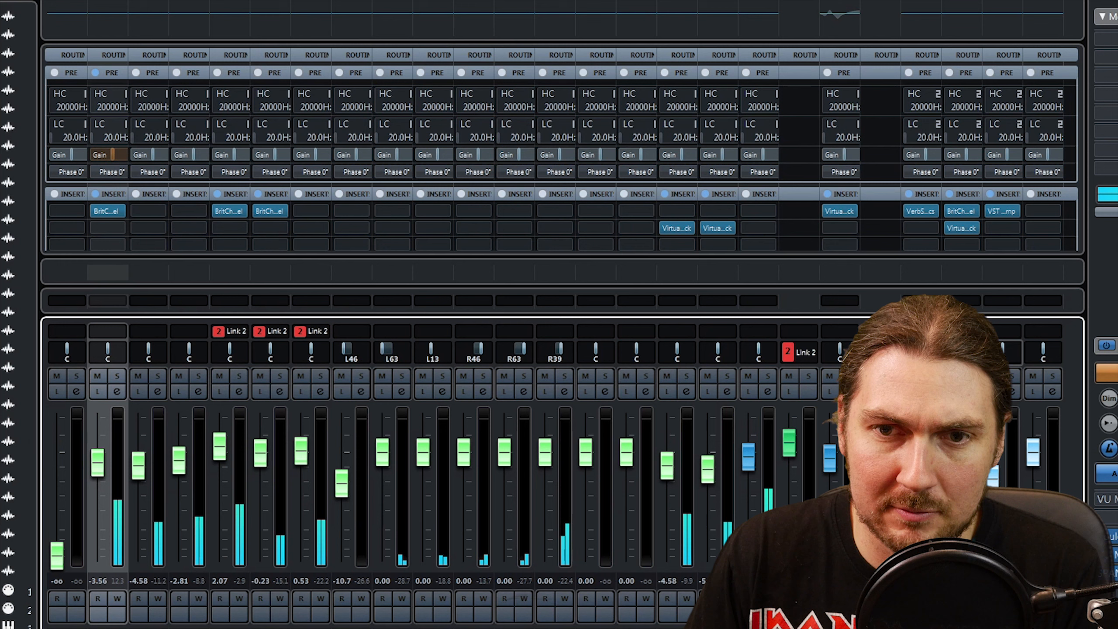
click(971, 376)
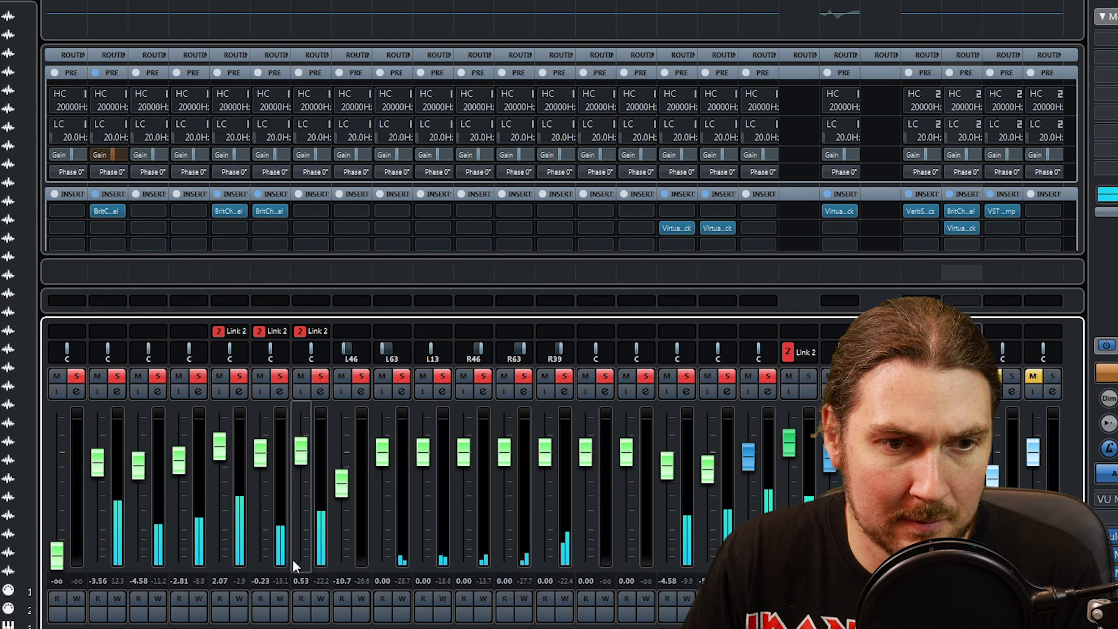
ctrl+click(270, 626)
ctrl+click(230, 625)
ctrl+click(108, 626)
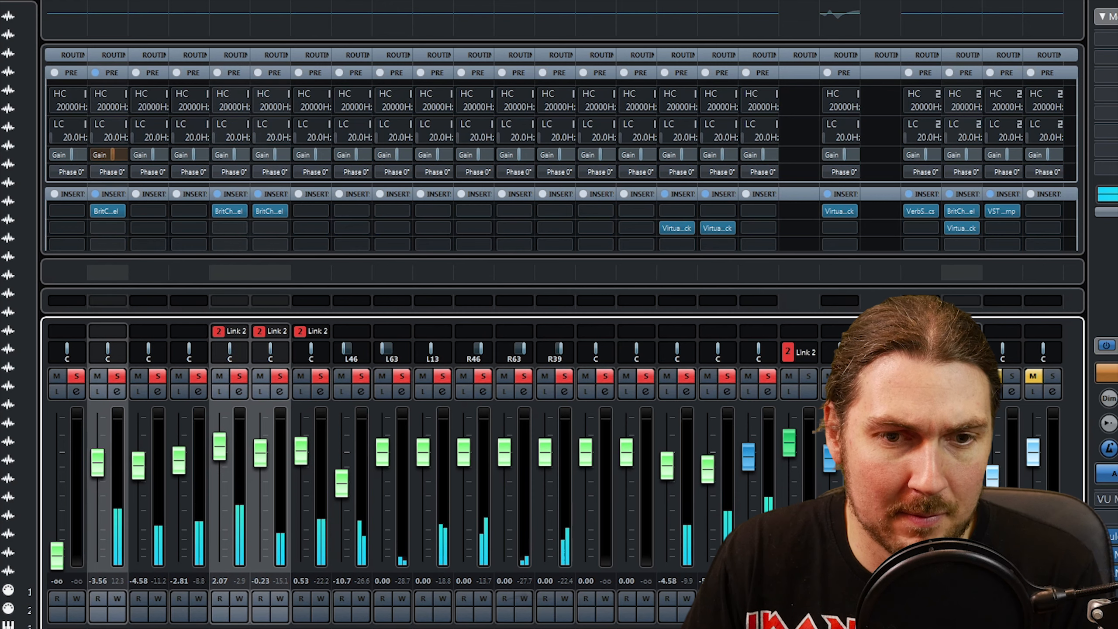
scroll(563, 335, left, 1)
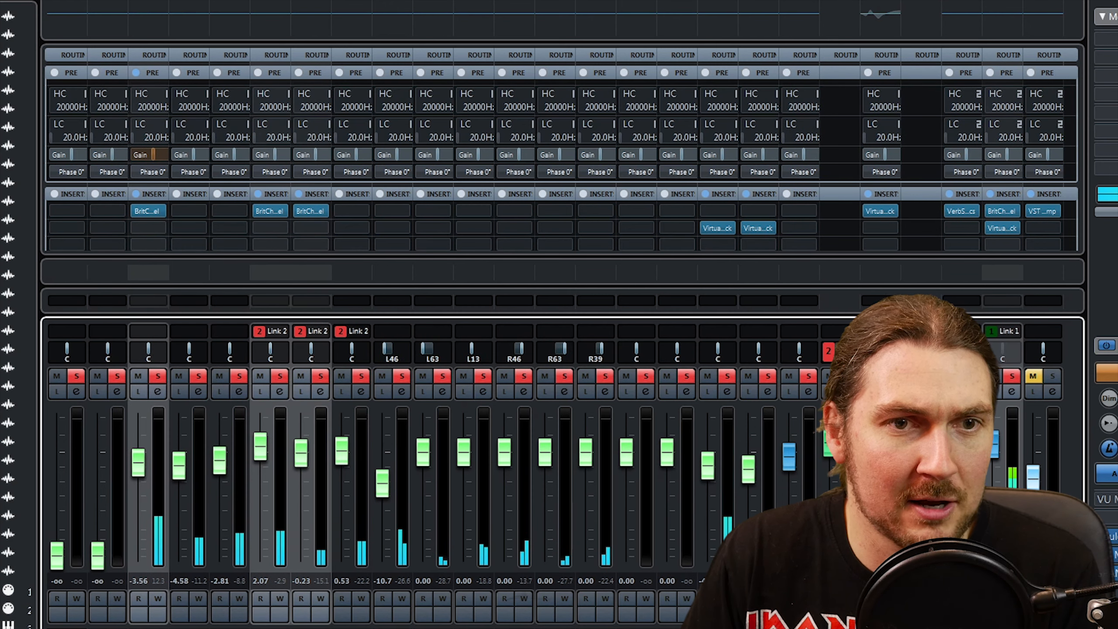
scroll(562, 335, left, 14)
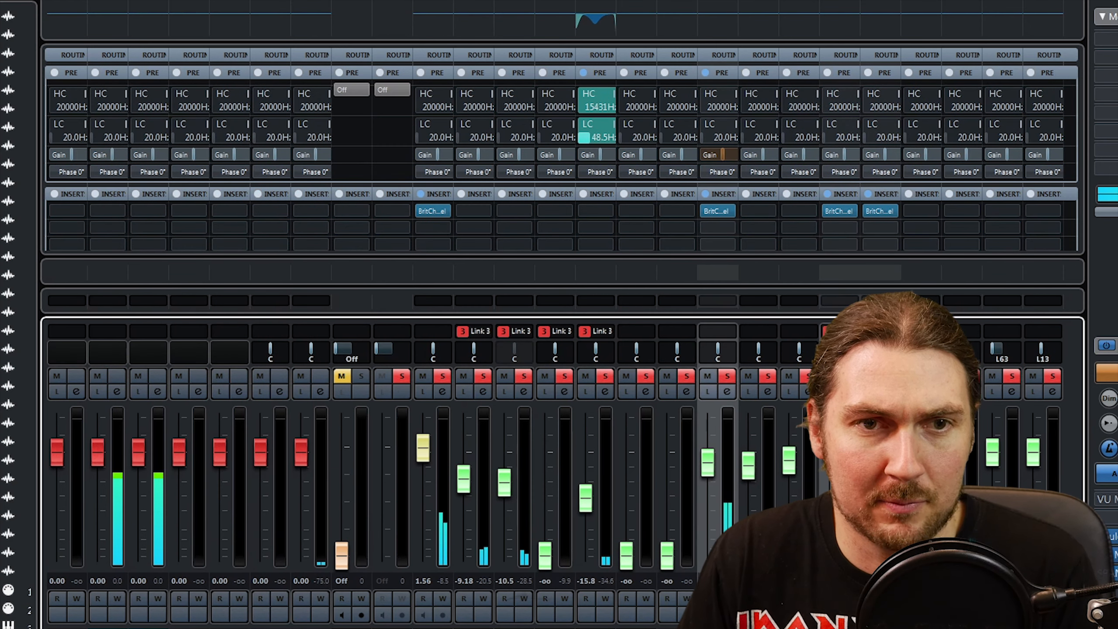
click(437, 234)
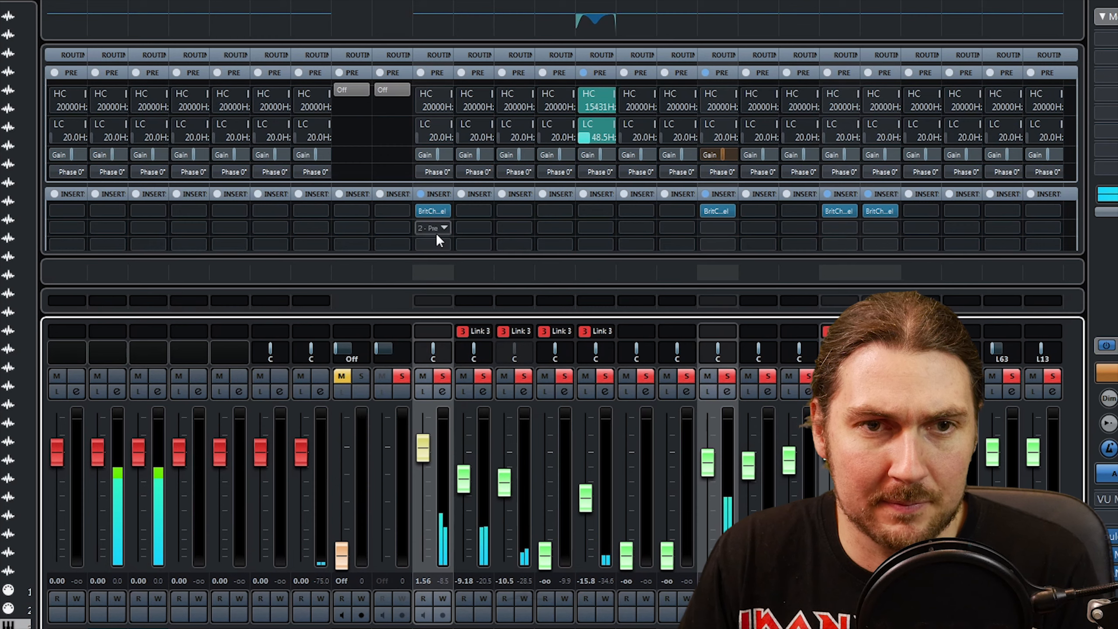
Compare BritChannel bypassed and active on all selected channels at once, first with the drums soloed and again in the full mix.
click(423, 212)
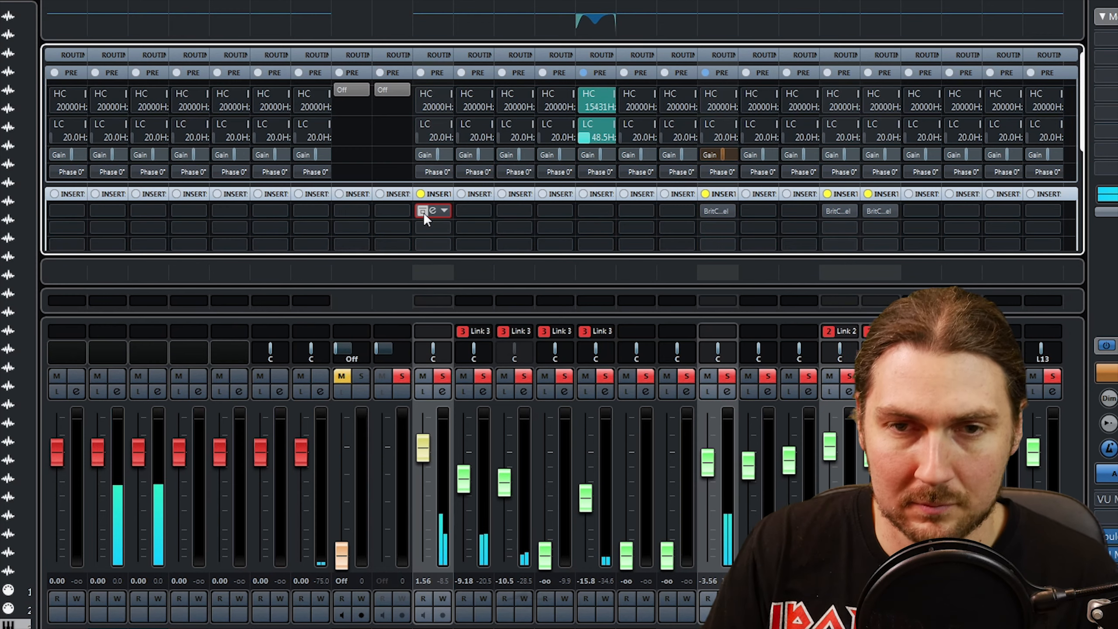
click(422, 211)
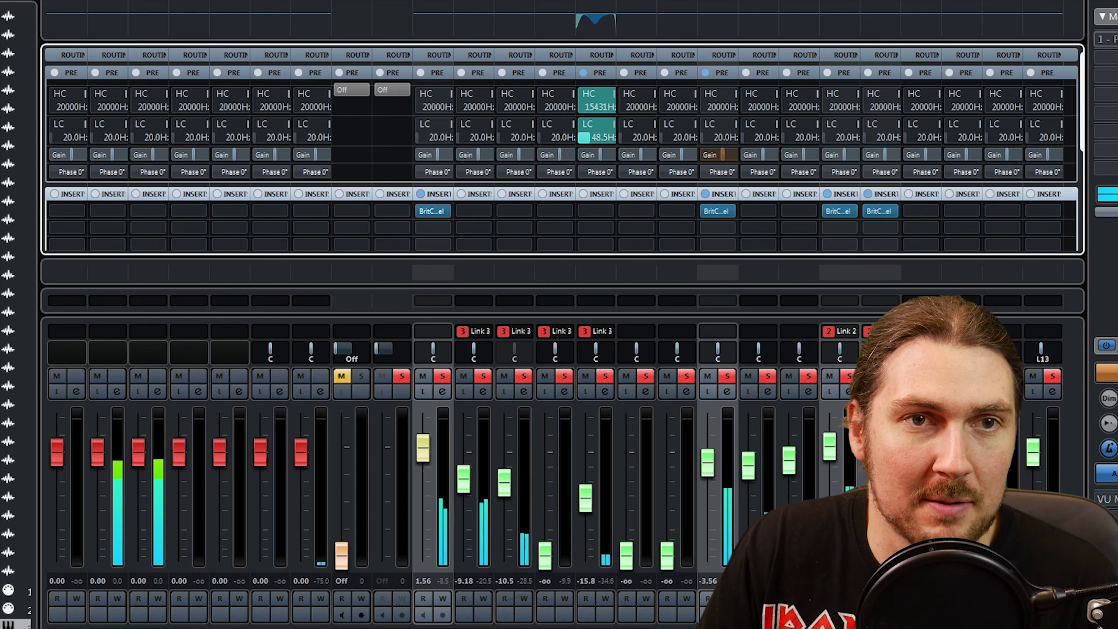
click(66, 1)
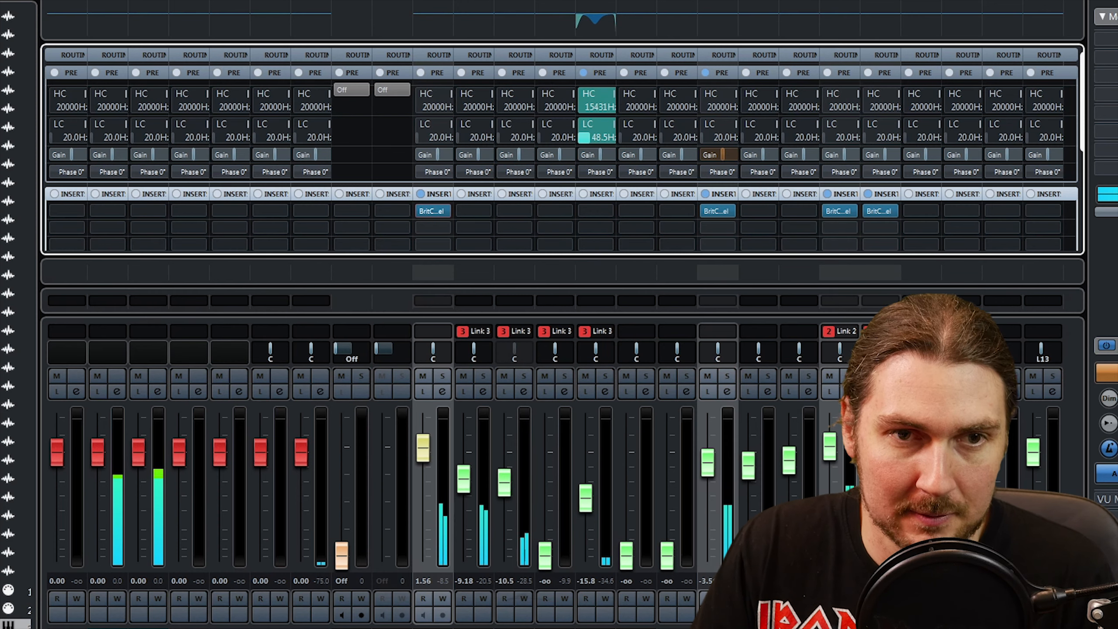
click(422, 210)
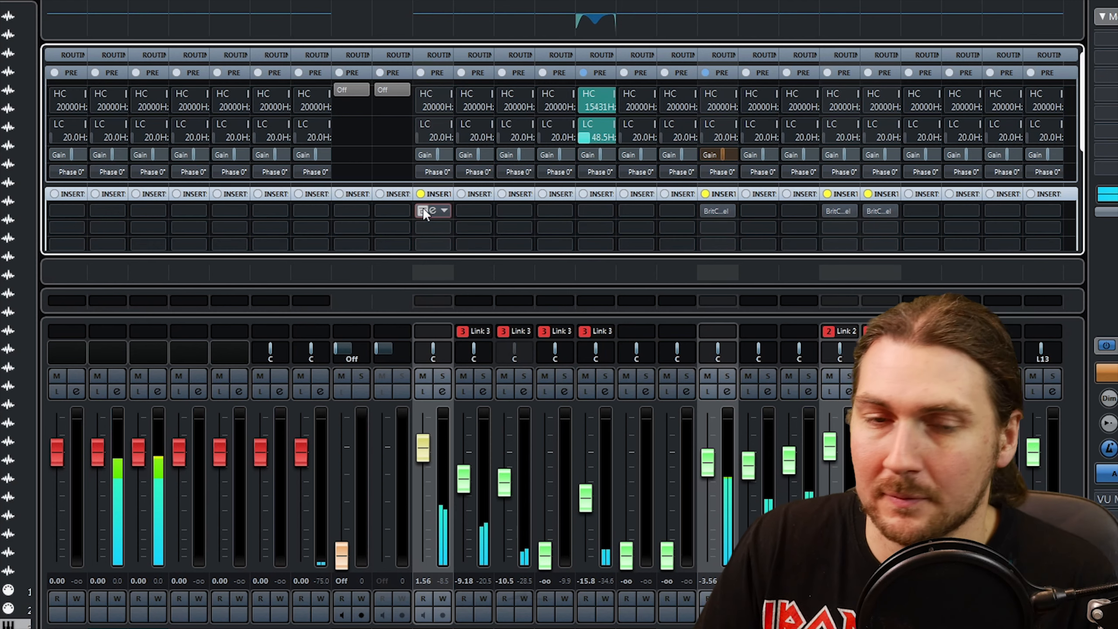
click(423, 209)
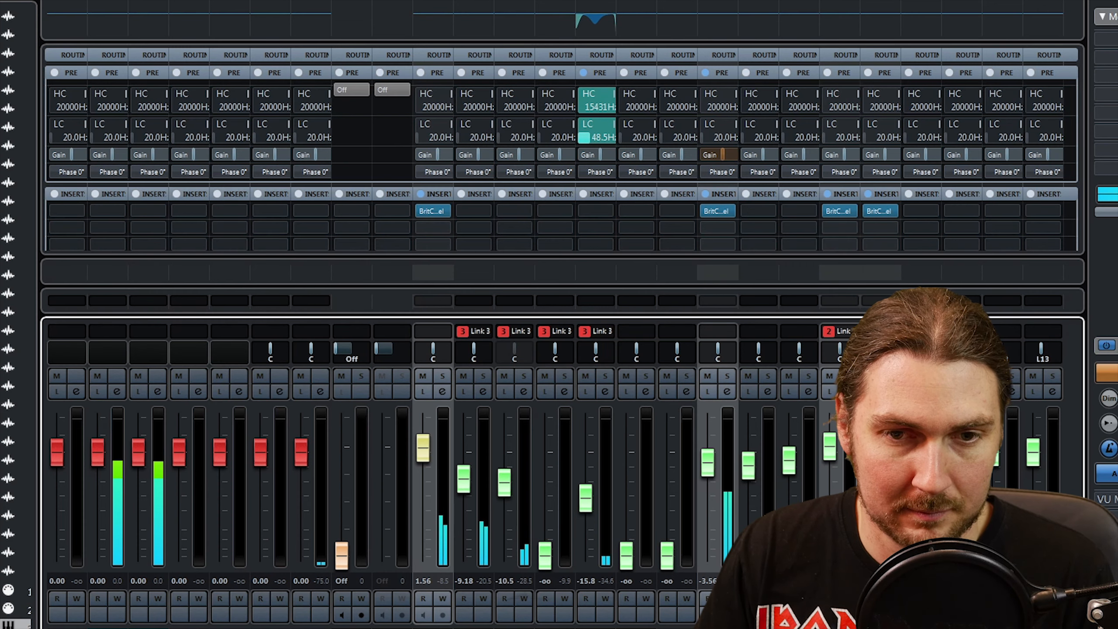
Raise the first two Link 2 channels' faders to 10.00 and 1.81 and Ohs to 3.35, checking the mix with BritChannel bypassed and active.
drag(830, 442, 835, 414)
drag(423, 450, 428, 441)
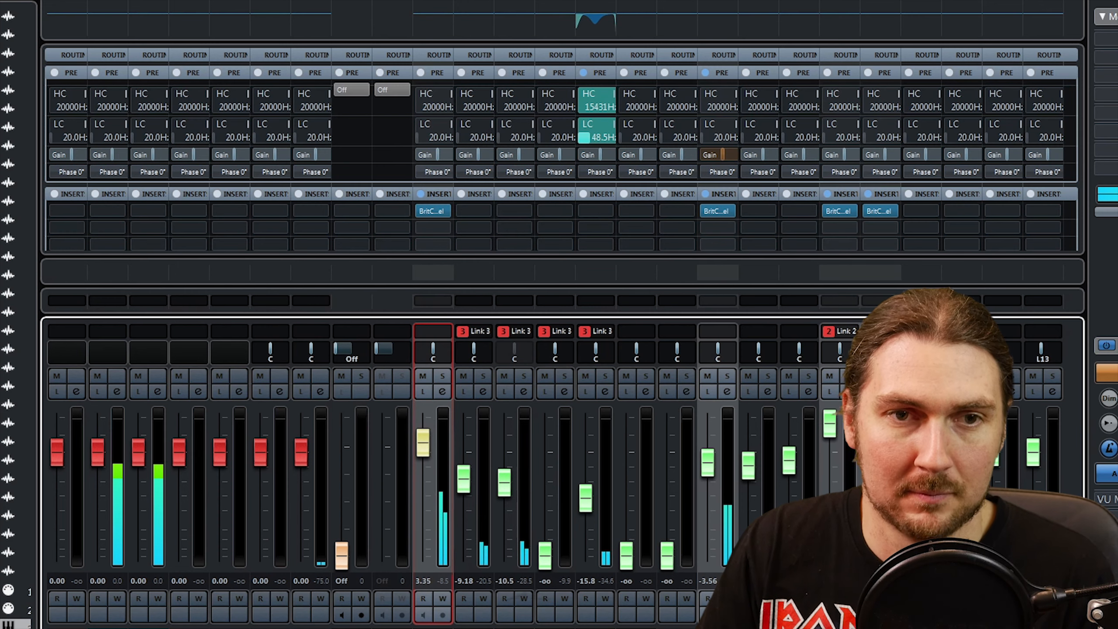
click(422, 210)
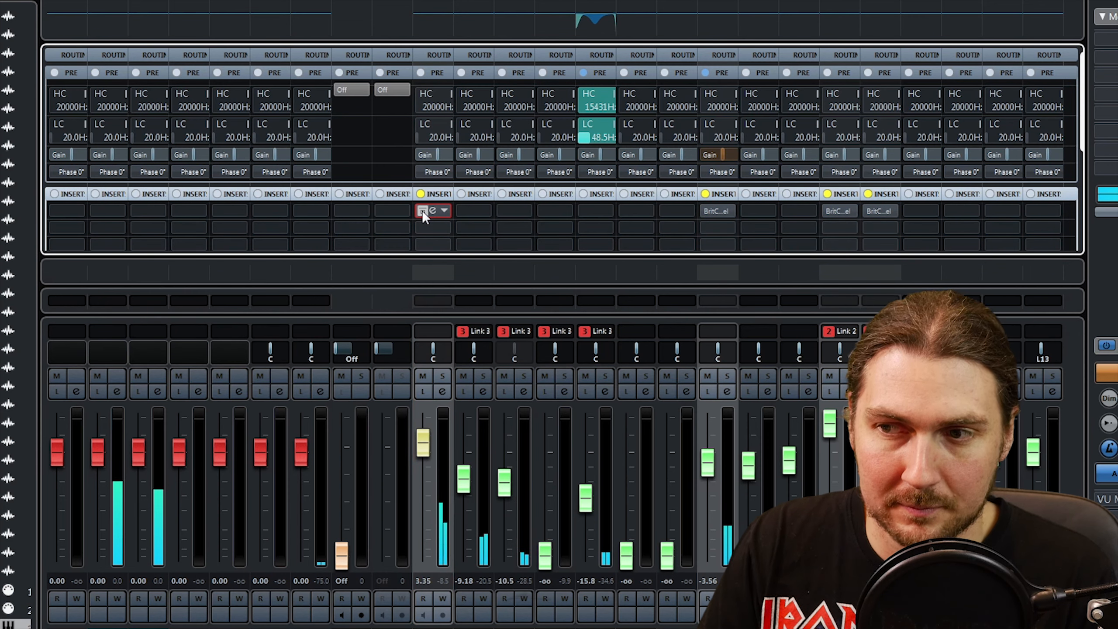
click(422, 210)
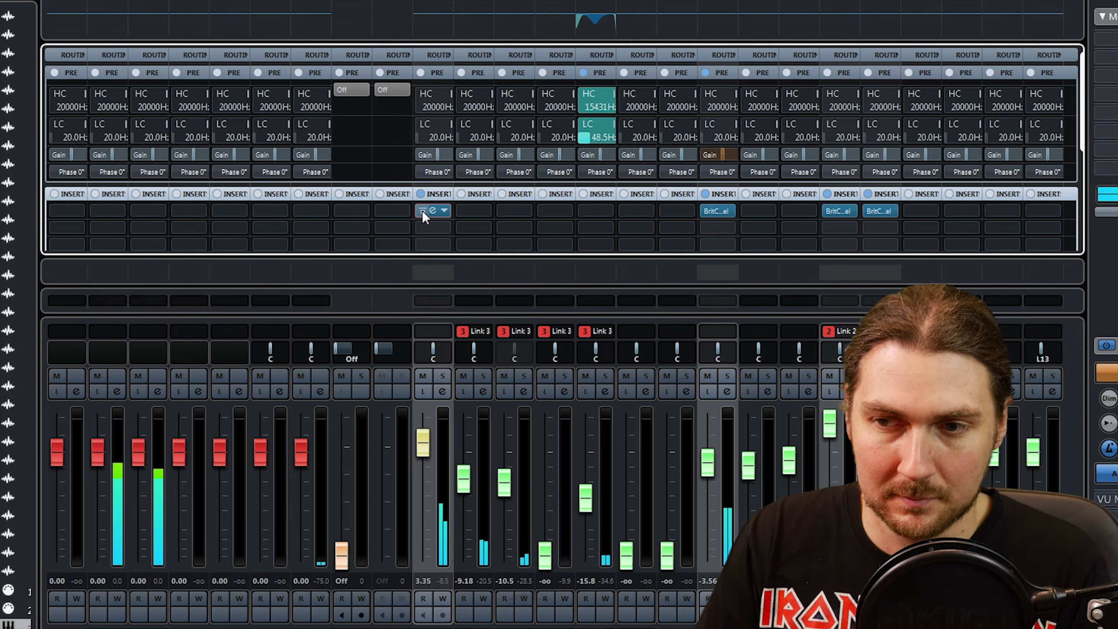
click(874, 454)
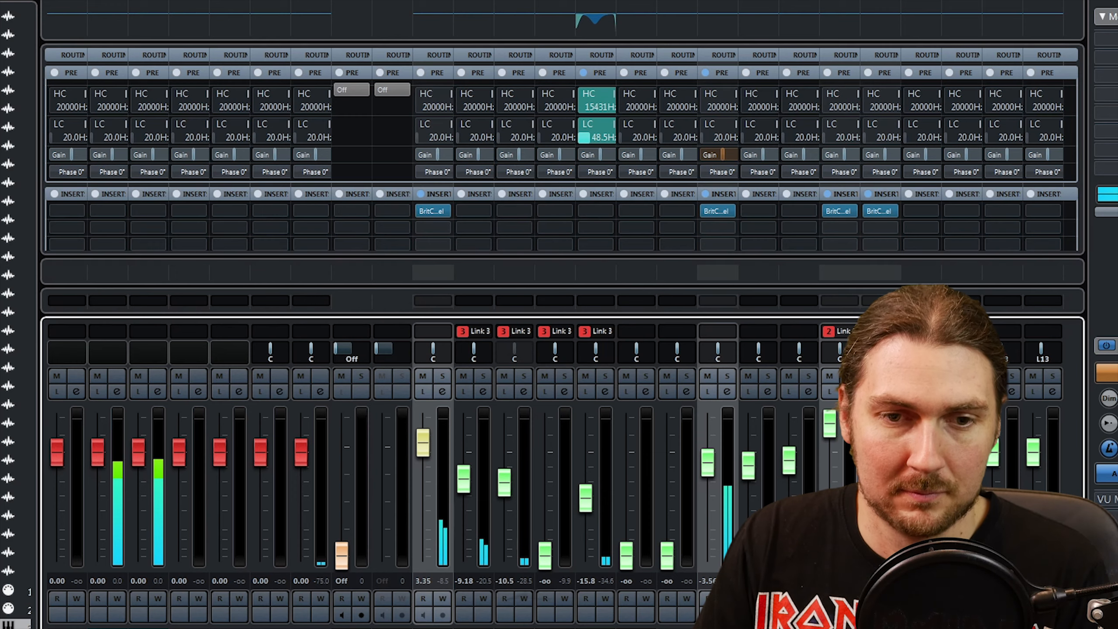
Solo the Rythmn Guitrars group channel, start playback and bring the project arrangement into view.
scroll(564, 471, right, 12)
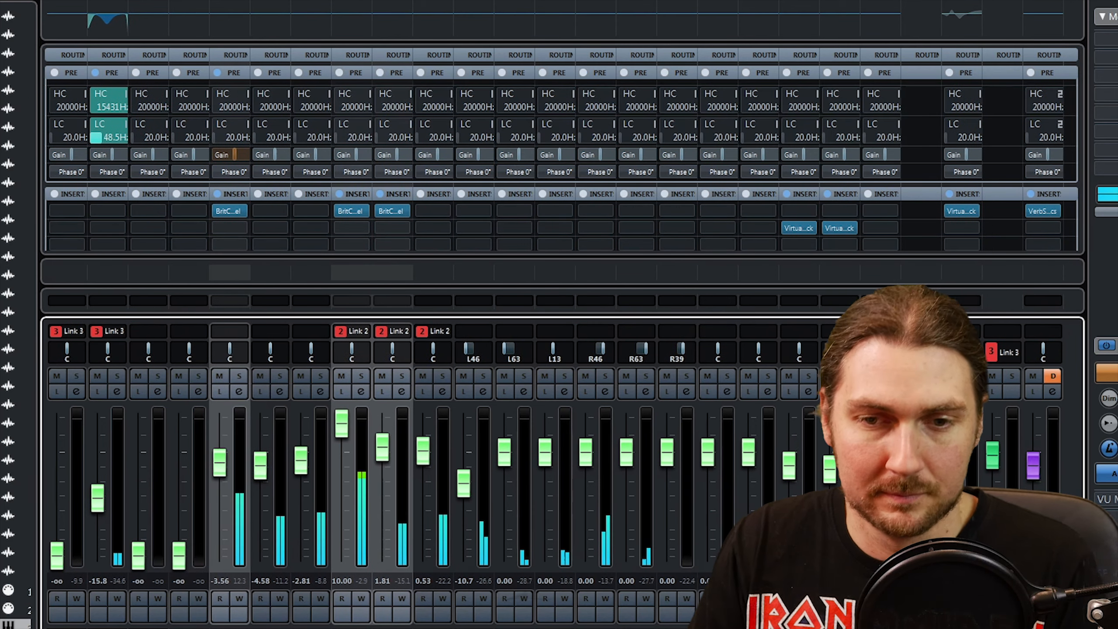
scroll(563, 472, right, 6)
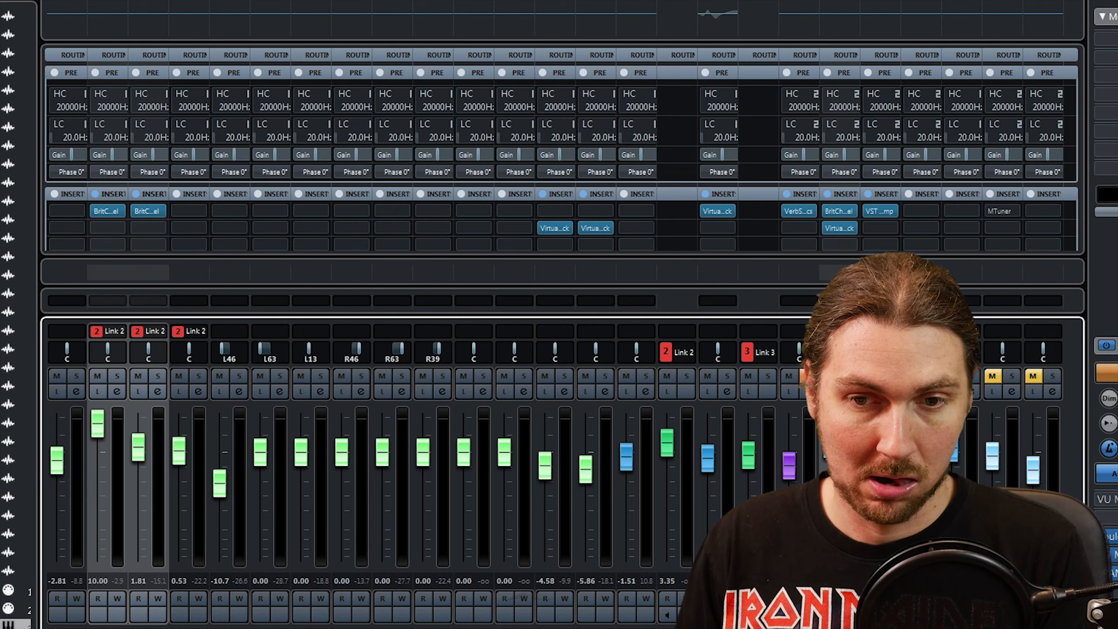
scroll(563, 472, right, 9)
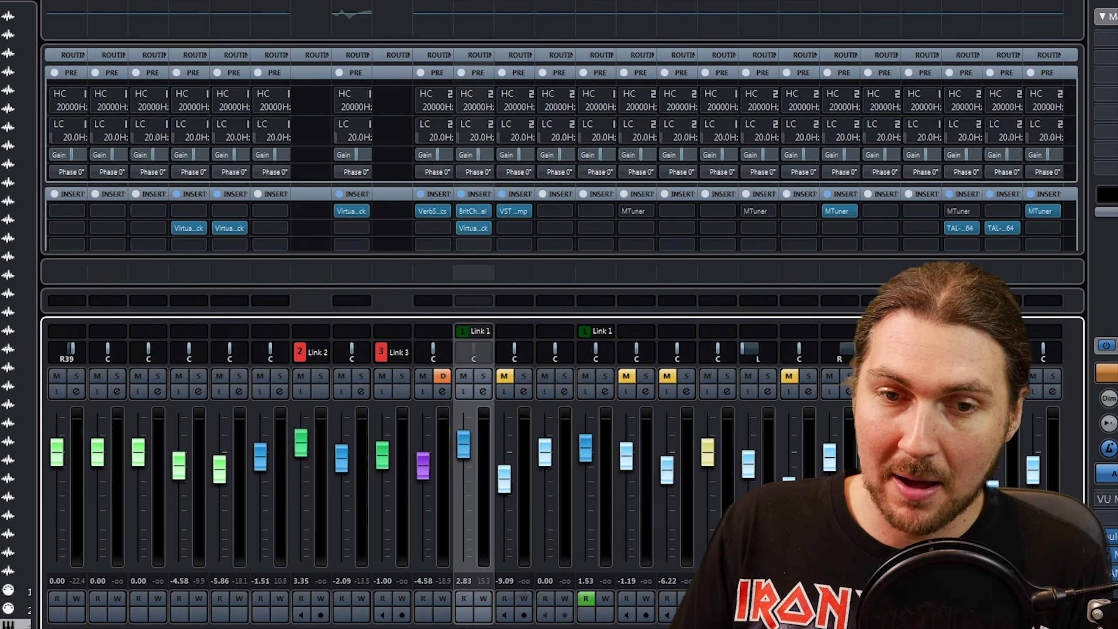
scroll(563, 471, right, 4)
click(763, 378)
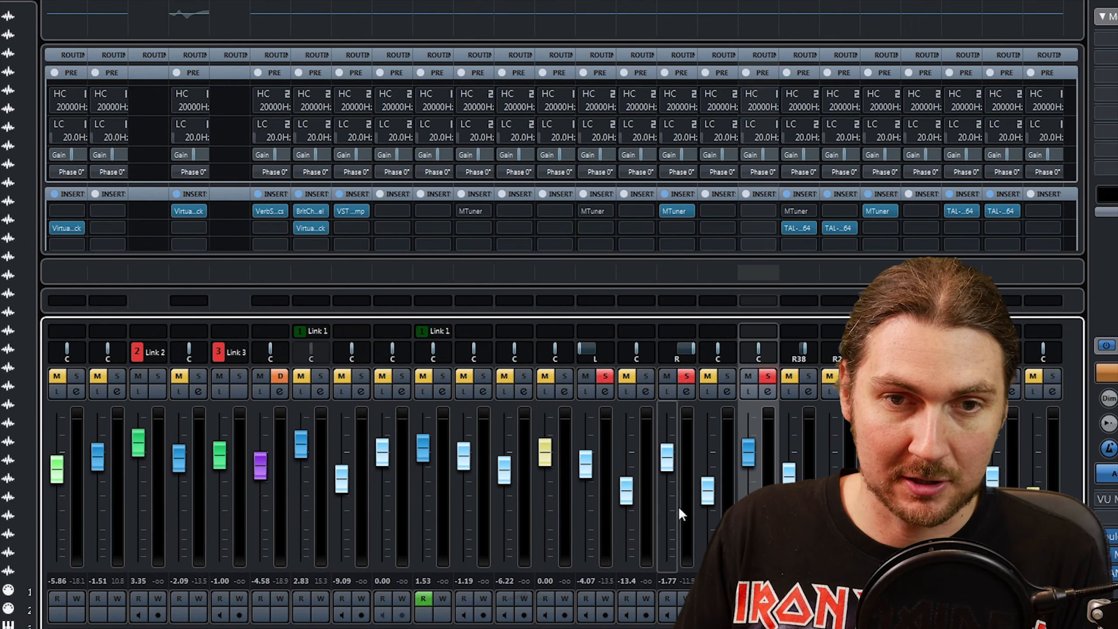
key(space)
key(F3)
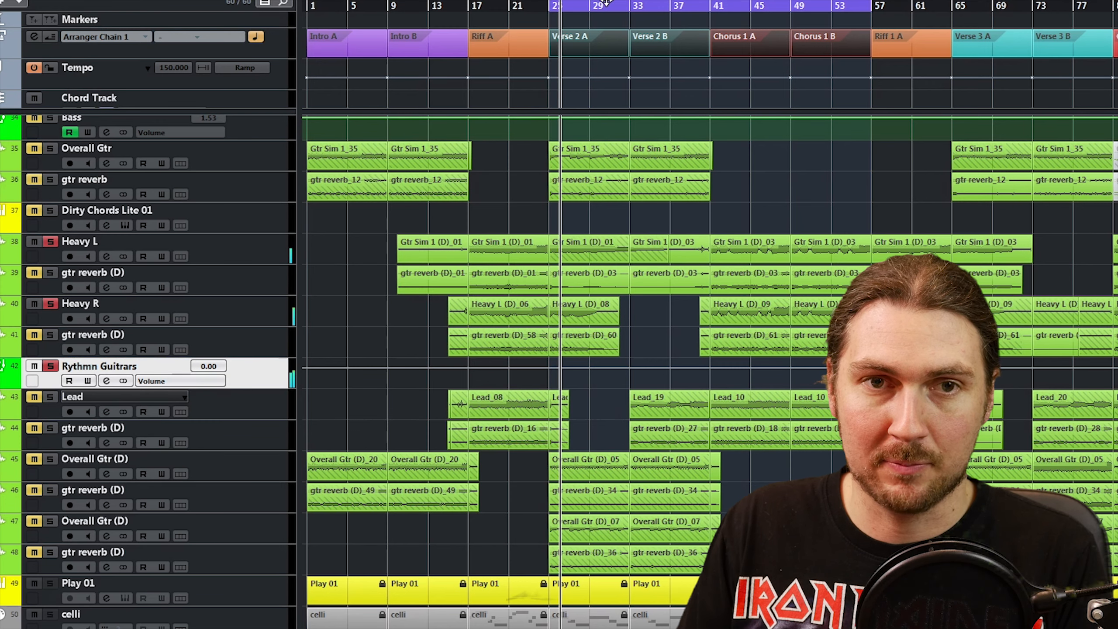
Clear the solos, set the loop range from bar 41 to bar 65, and play from the start of Chorus 1 A.
drag(607, 4, 429, 5)
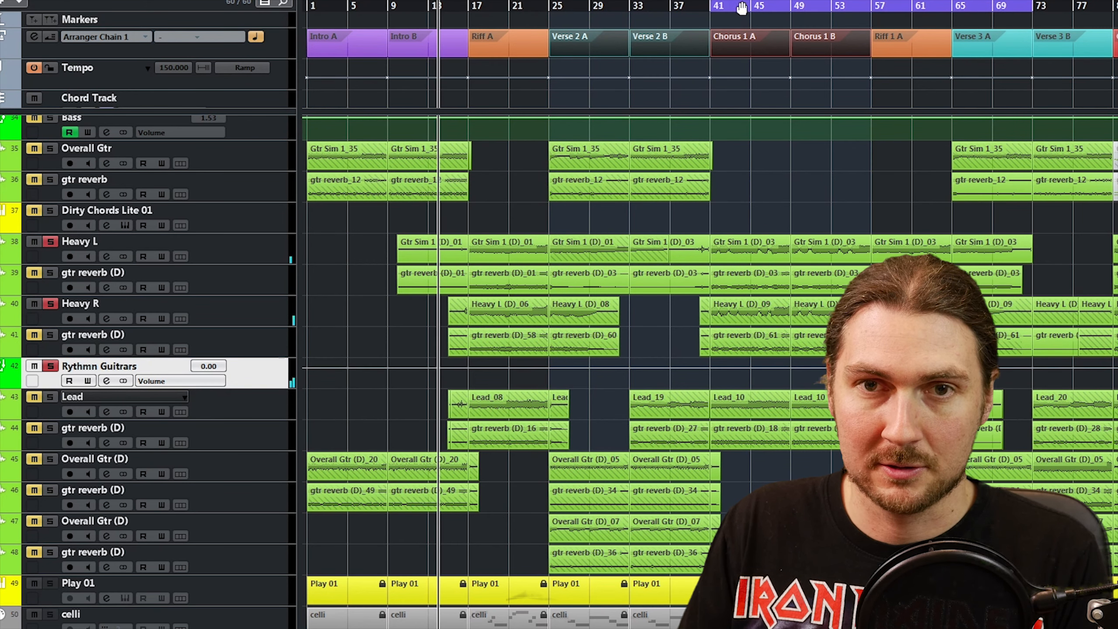
click(867, 5)
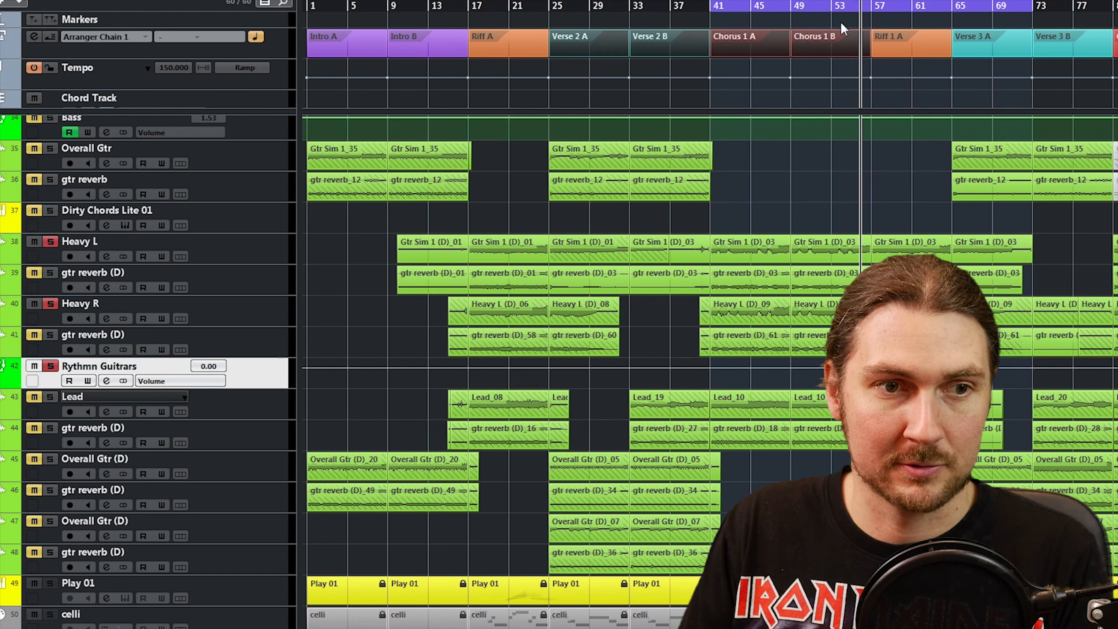
click(867, 5)
key(s)
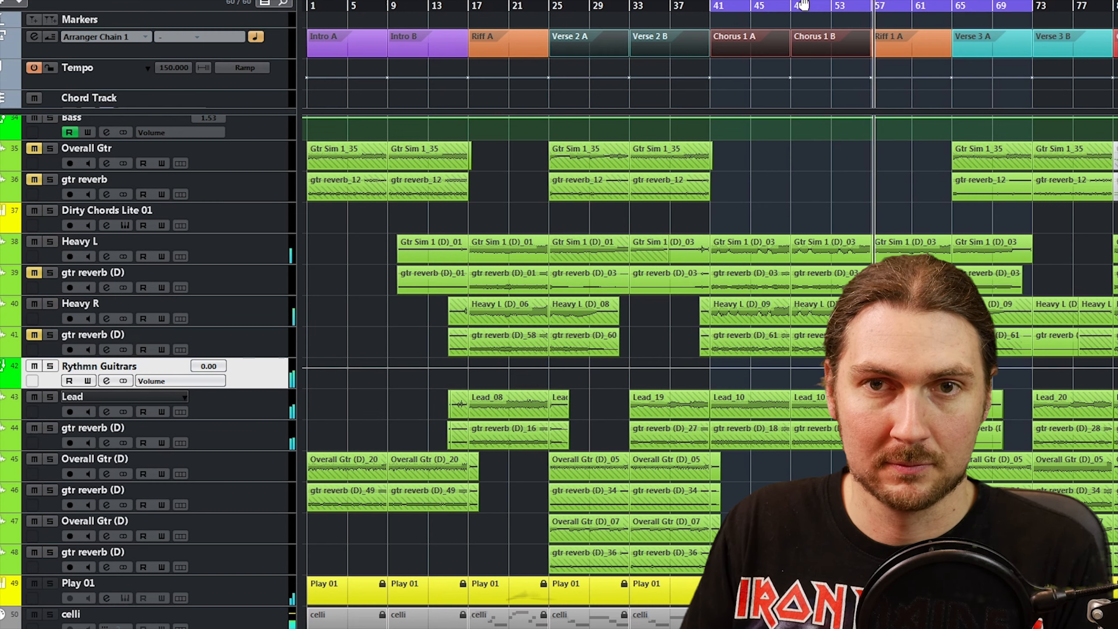
click(860, 5)
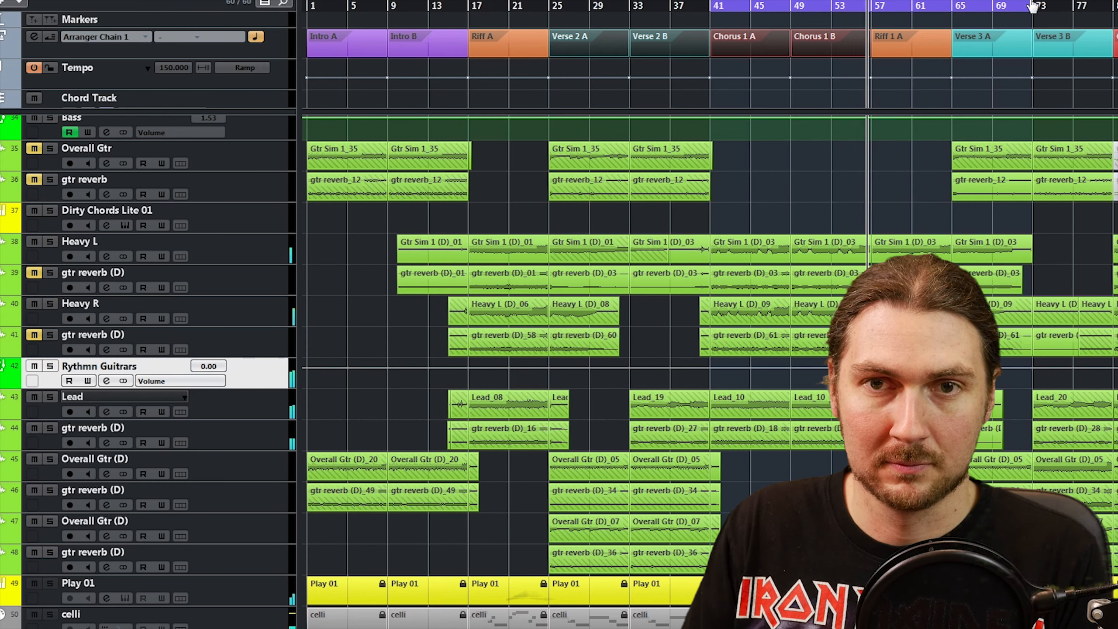
drag(1032, 5, 959, 16)
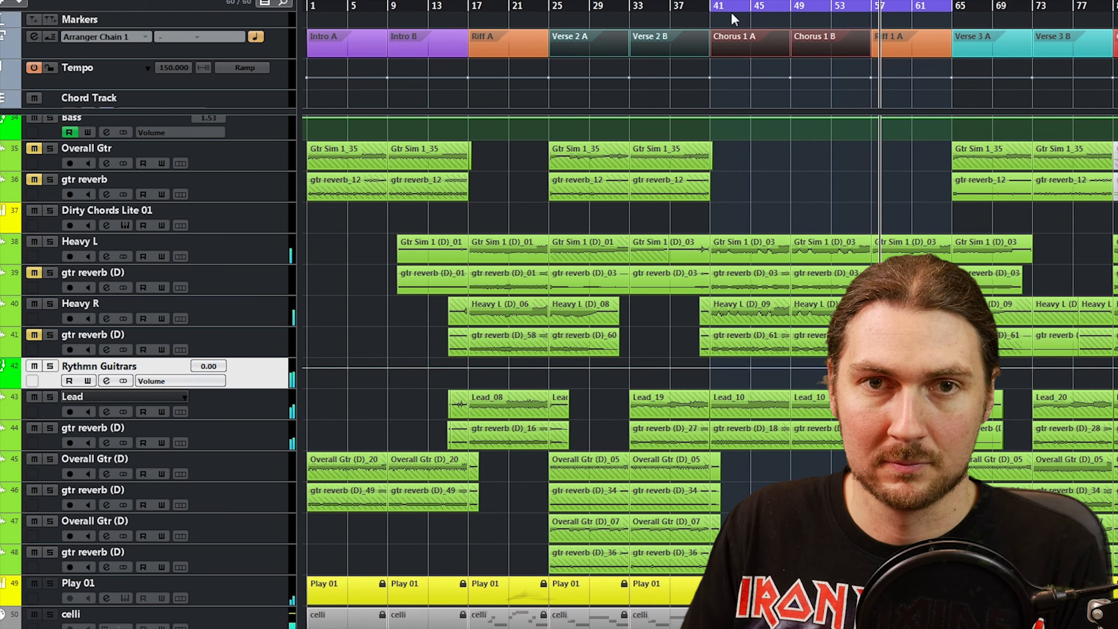
click(716, 6)
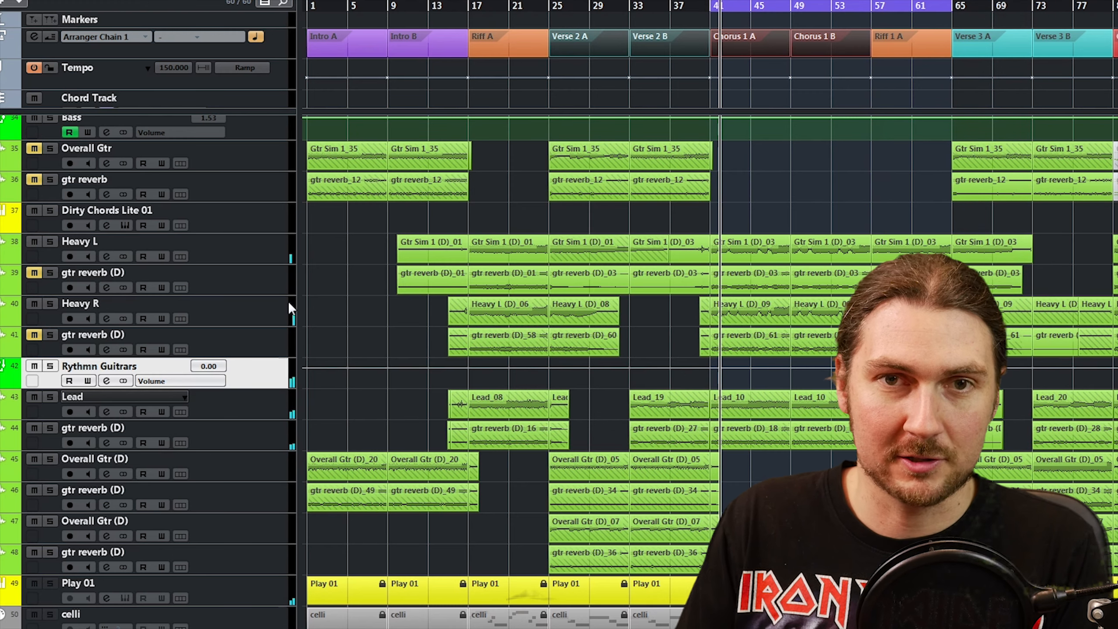
Play from the start of Chorus 1 A and, in the mixer, raise Heavy L's fader to -1.00 and Heavy R's to -0.49.
click(711, 6)
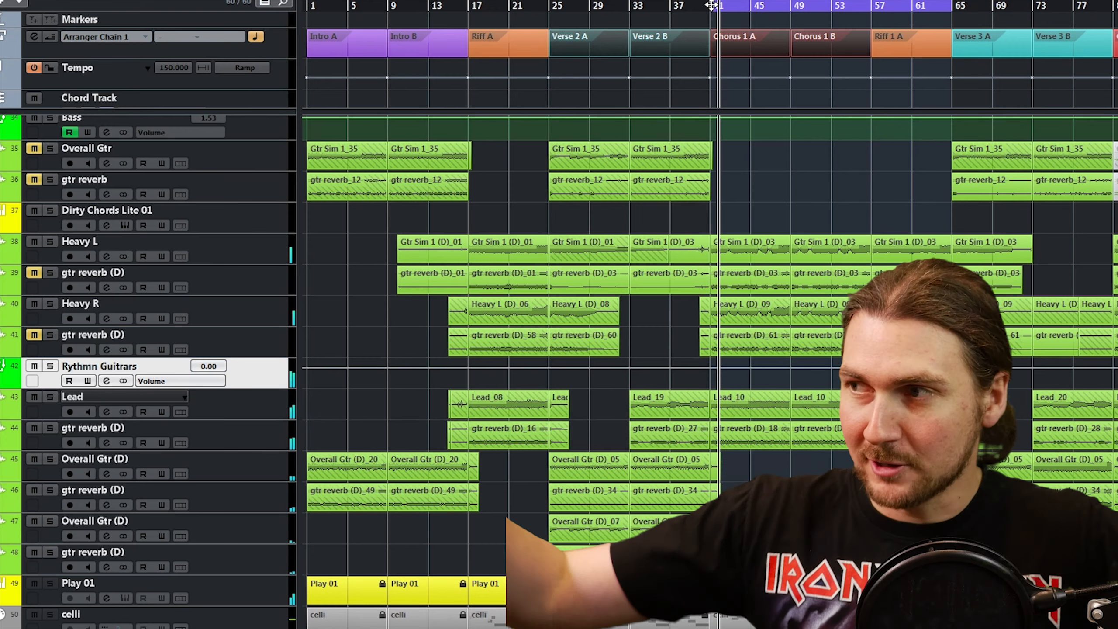
key(F3)
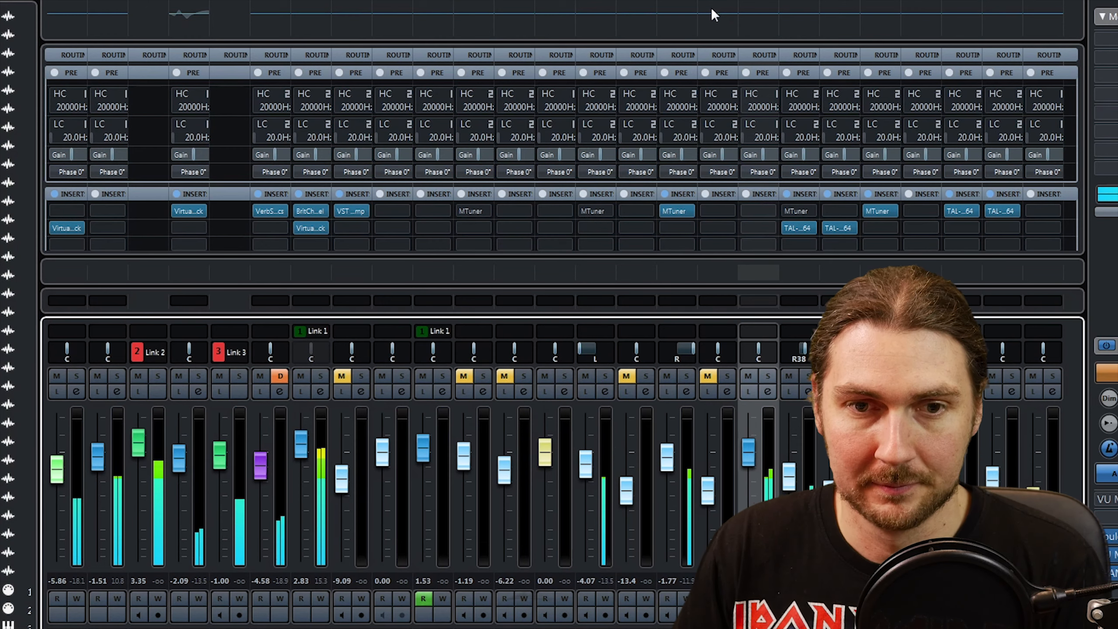
drag(586, 469, 586, 462)
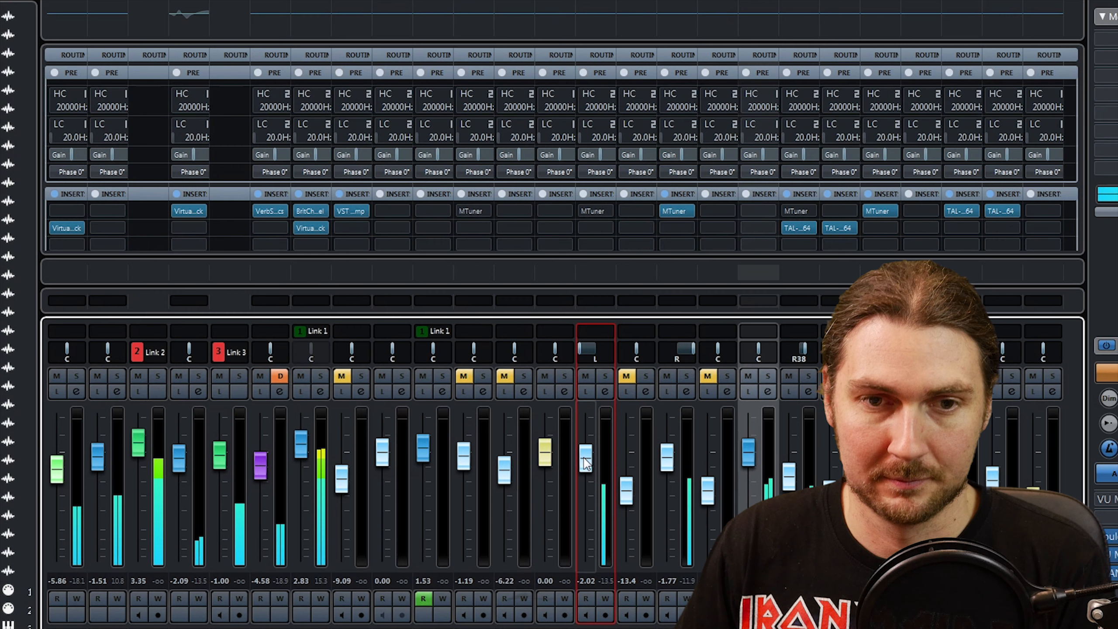
drag(666, 457, 666, 452)
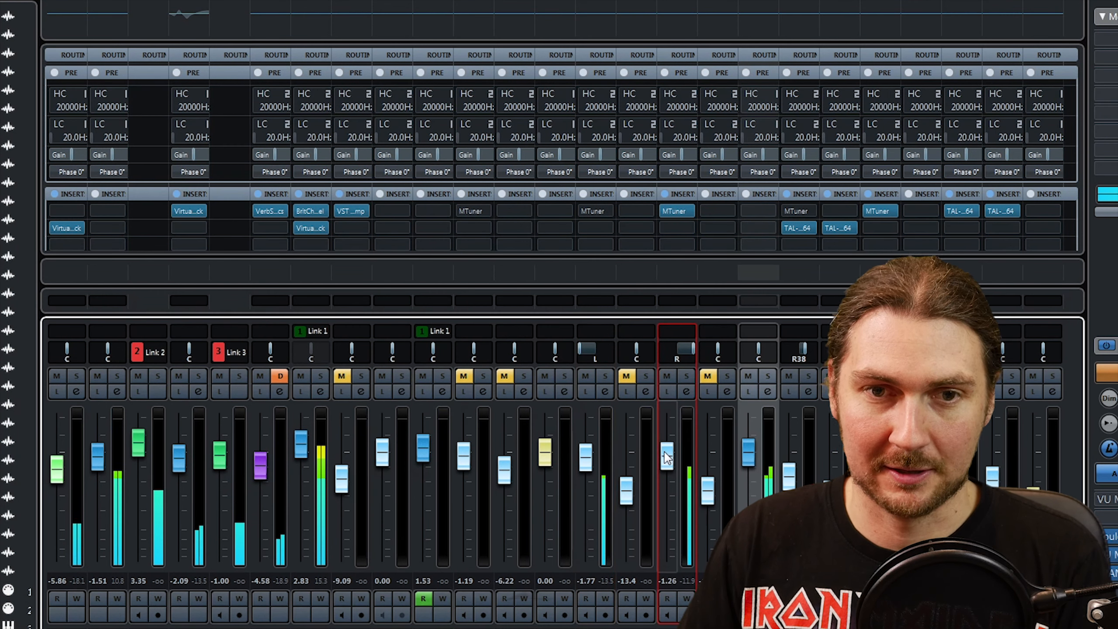
drag(586, 458, 586, 454)
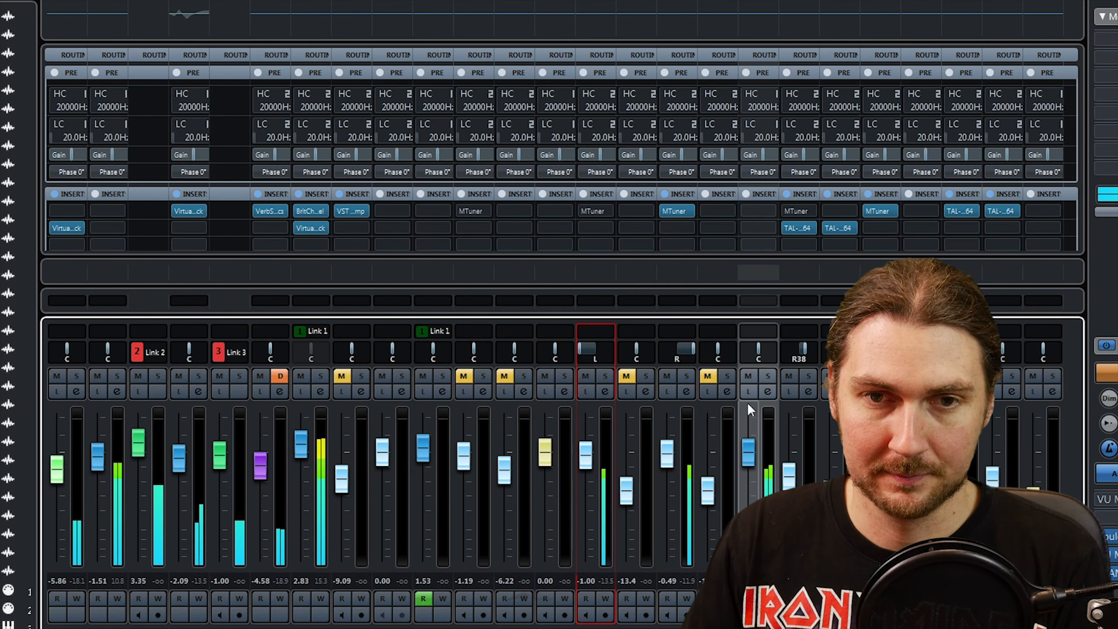
Insert BritChannel in the first insert slot of the Rythmn Guitrars group and move its window clear of that channel strip.
click(767, 213)
text(brit)
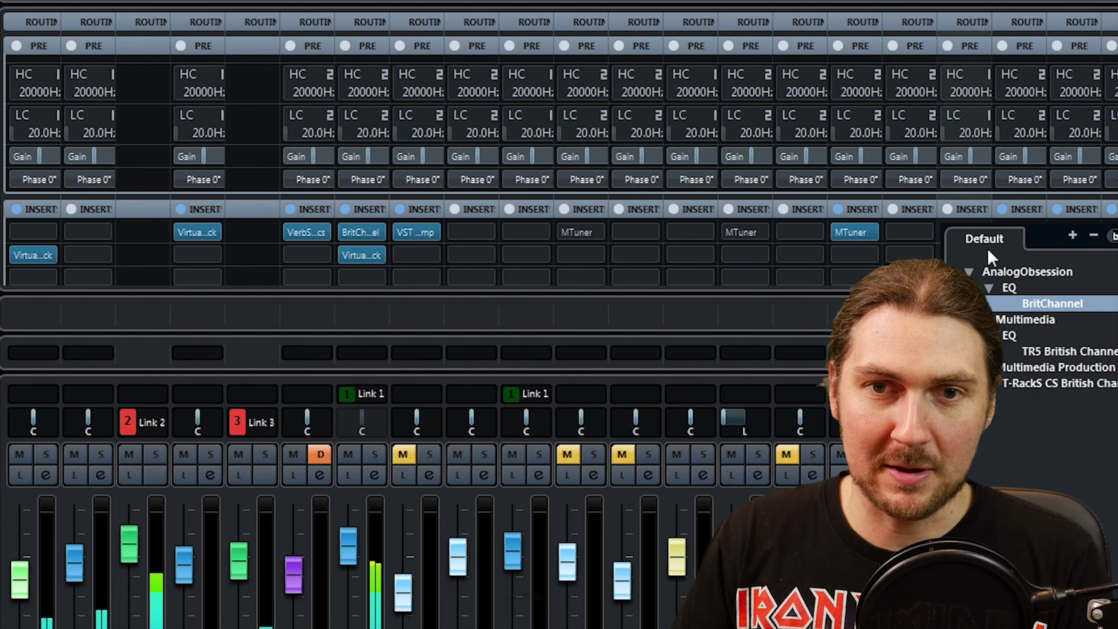
click(1081, 303)
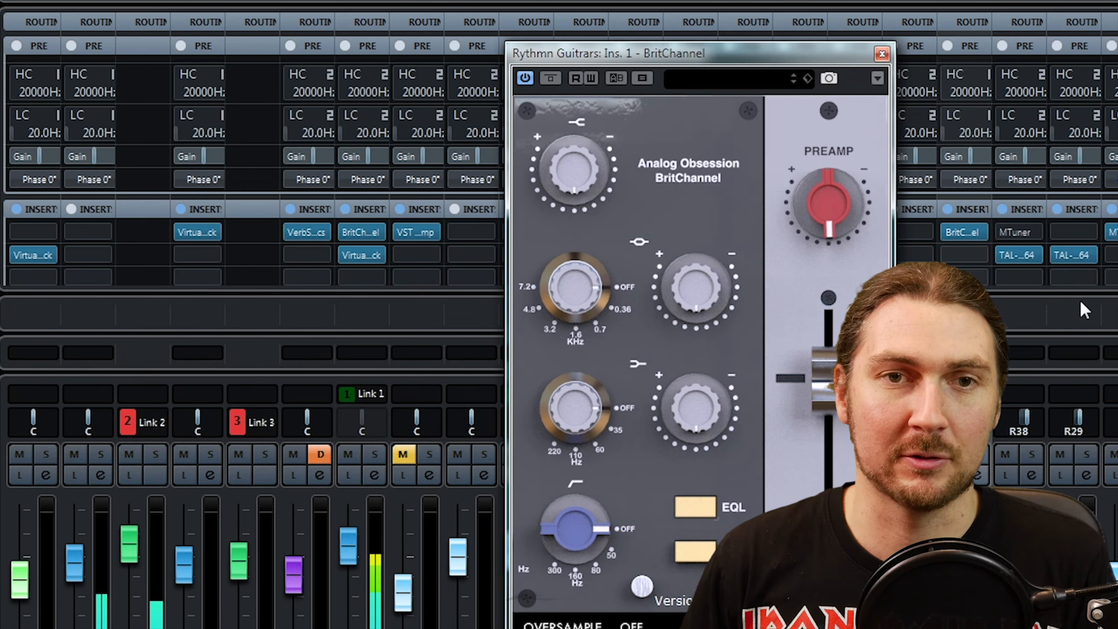
drag(674, 53, 269, 26)
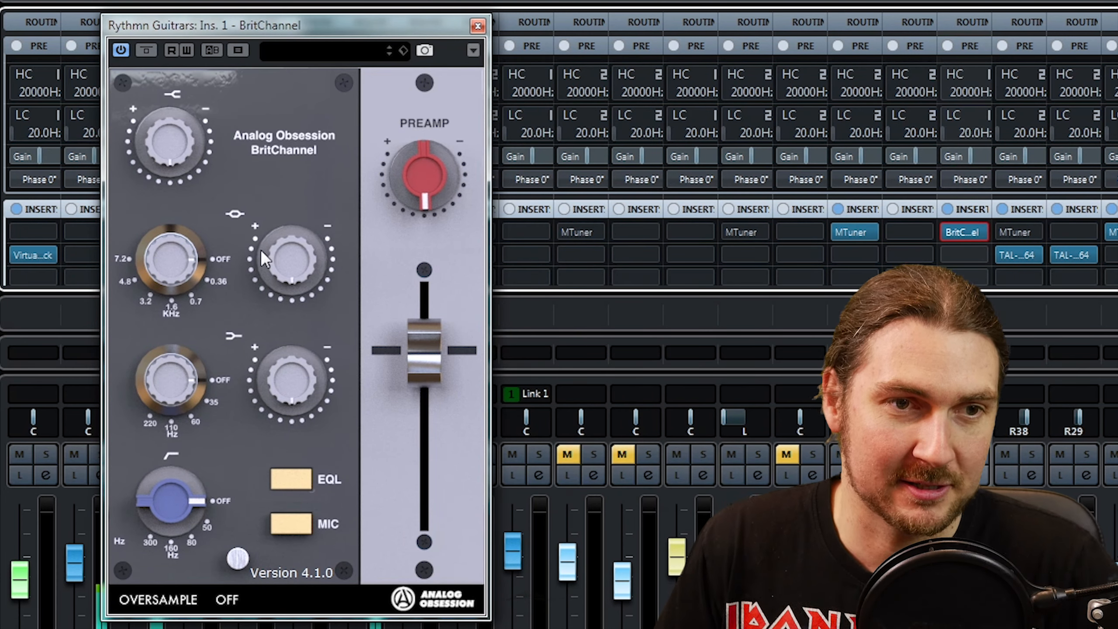
On the rhythm guitars' BritChannel, engage the mid band at an upper-mid frequency and slightly boost the mid gain and the high shelf.
click(142, 256)
drag(145, 263, 193, 267)
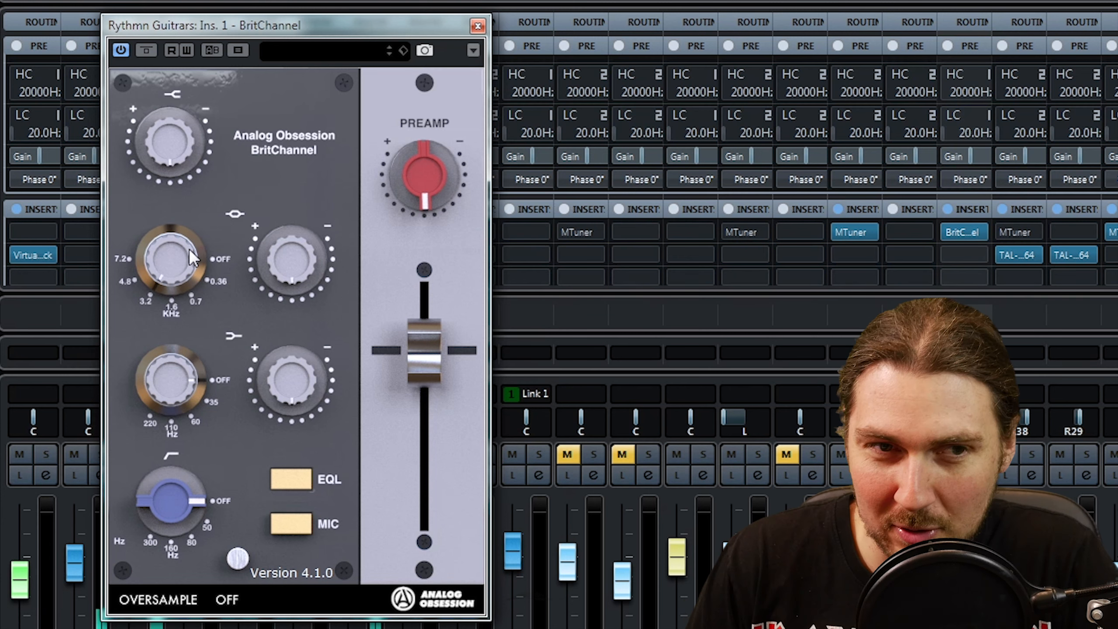
drag(268, 247, 294, 206)
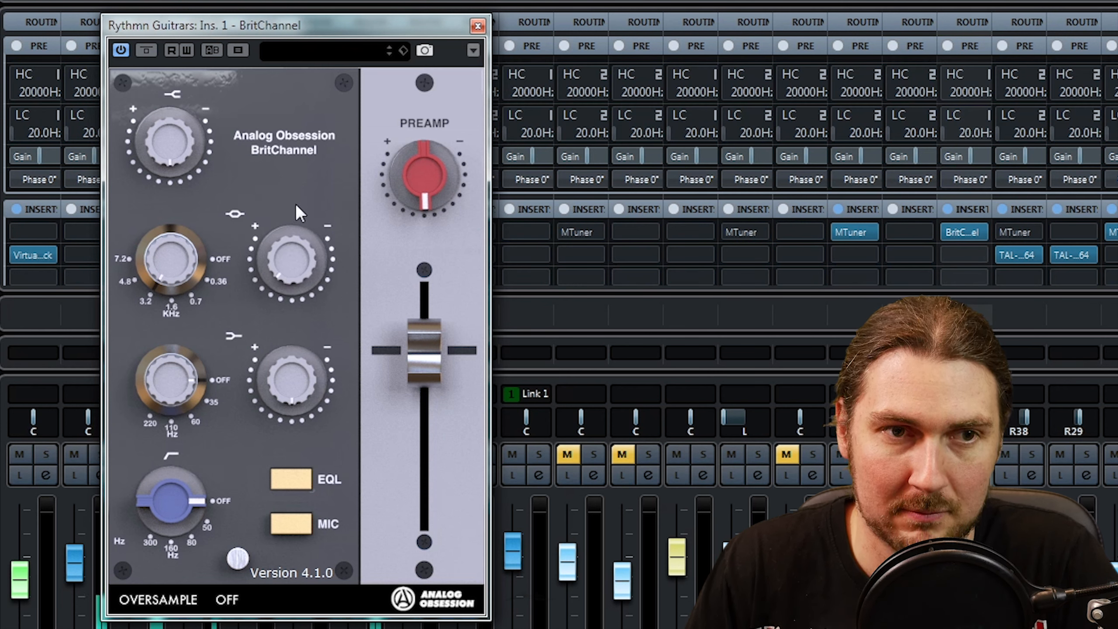
drag(186, 105, 187, 101)
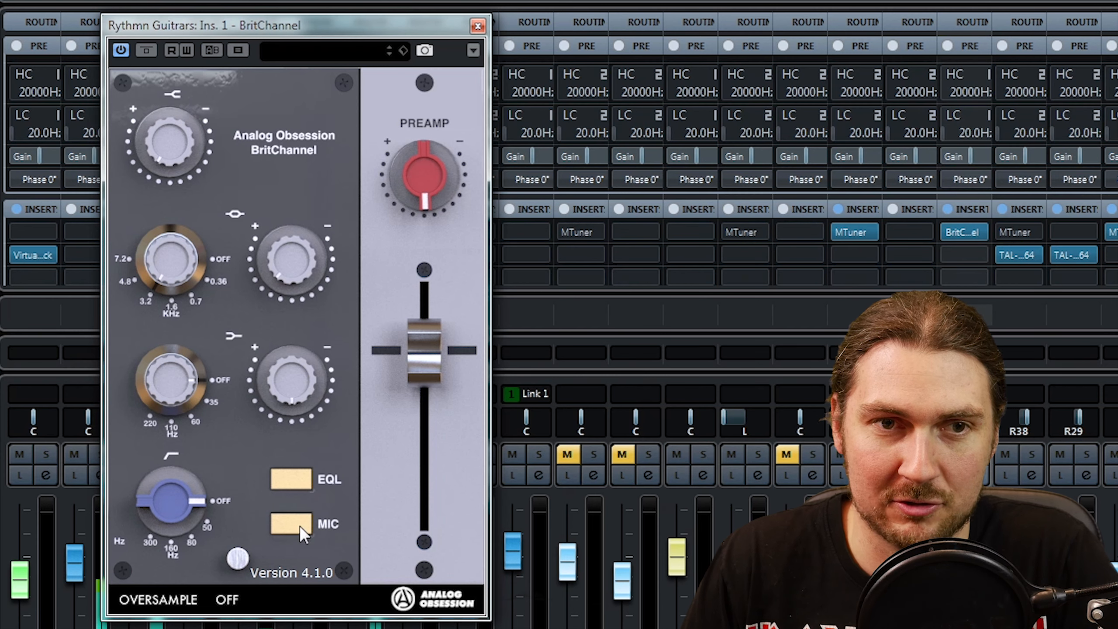
Raise the rhythm guitars' BritChannel preamp slightly, lower its output fader to compensate, and bypass the plugin to compare.
drag(410, 216, 371, 56)
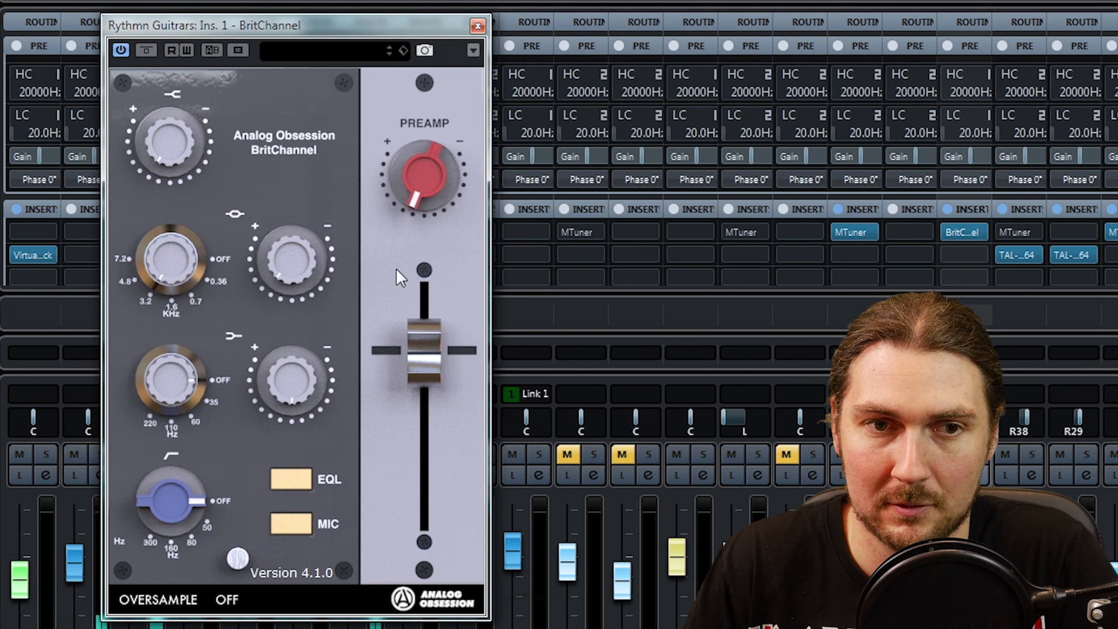
drag(426, 352, 427, 356)
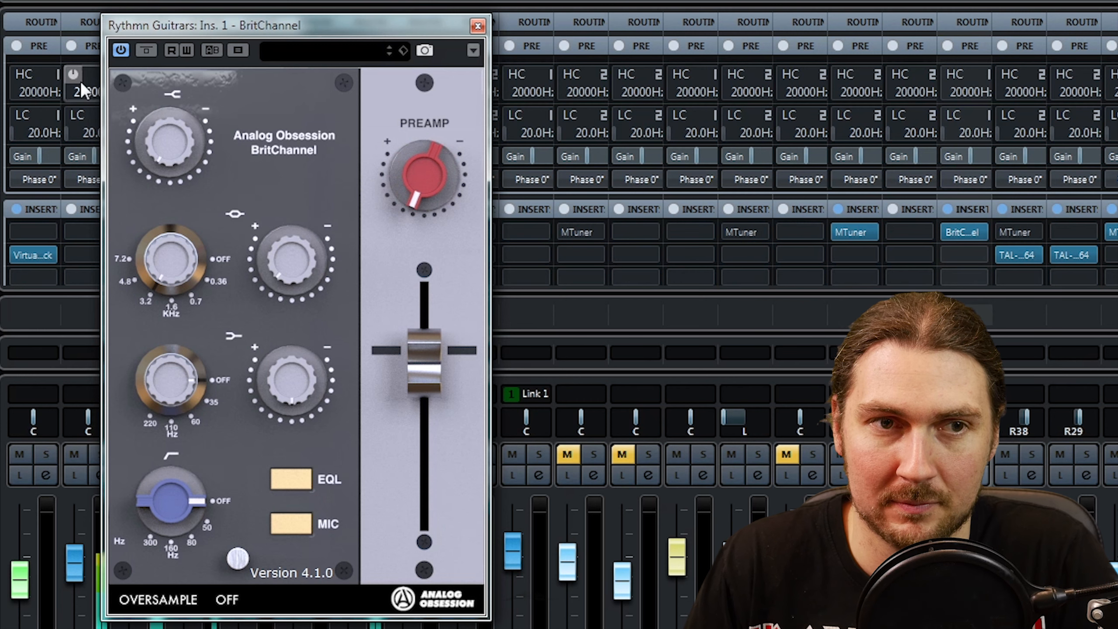
click(146, 50)
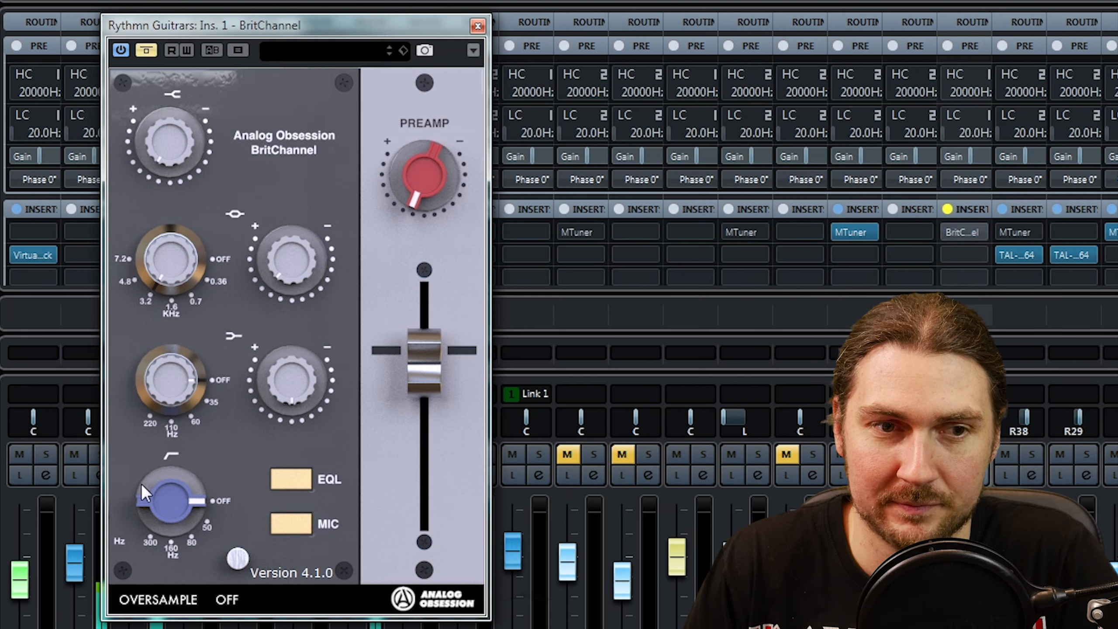
Set the rhythm guitars' high-pass filter to 80 Hz and low band to 110 Hz, boost the low gain slightly, and reactivate BritChannel.
drag(190, 436, 224, 247)
drag(174, 360, 191, 135)
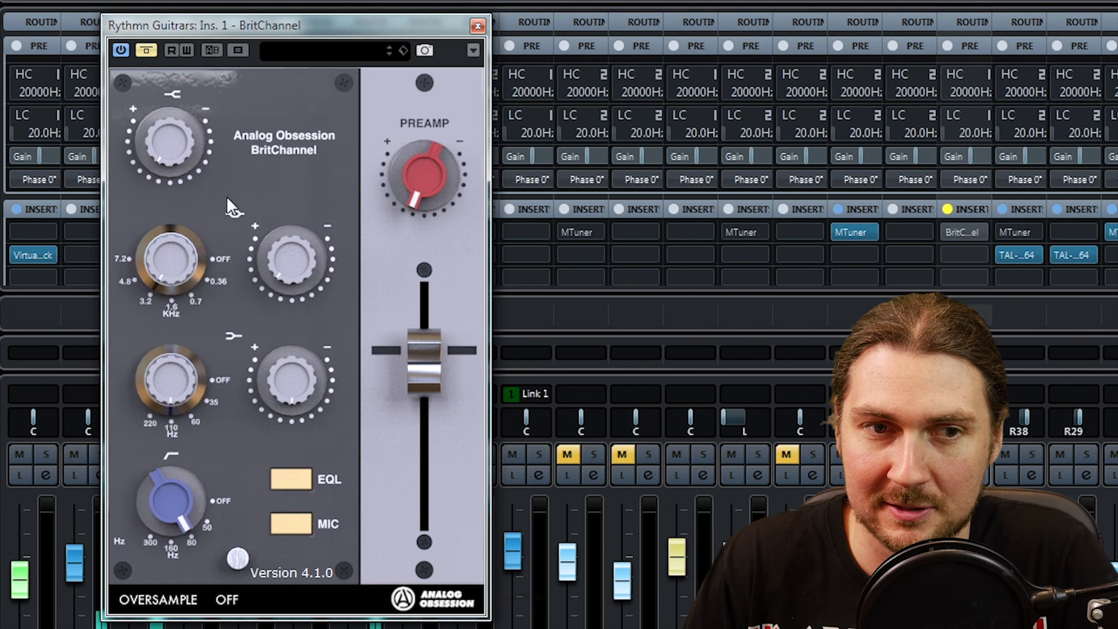
drag(306, 353, 306, 347)
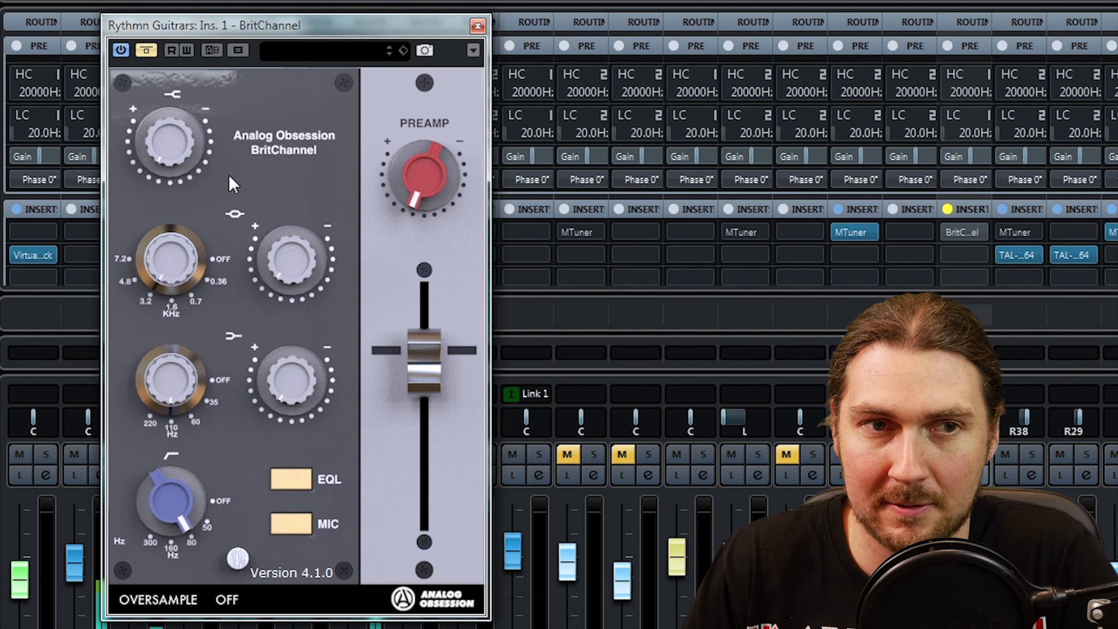
click(146, 49)
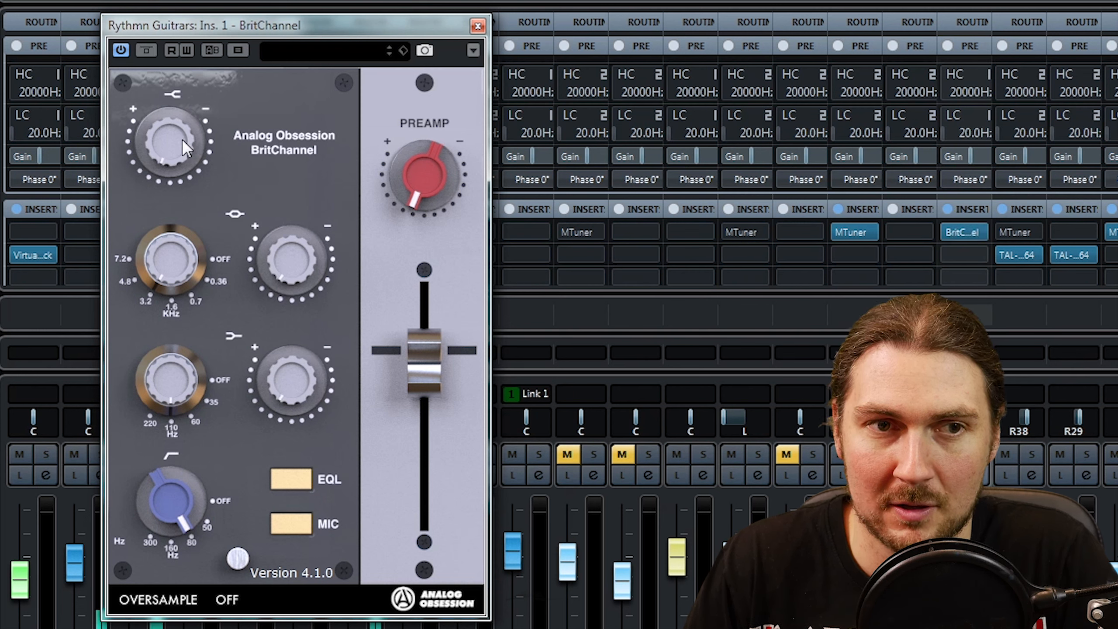
Try different high shelf and mid gain amounts and sweep the mid-band frequency on the rhythm guitars to hear each range.
drag(173, 138, 114, 518)
drag(288, 264, 301, 152)
drag(153, 272, 158, 208)
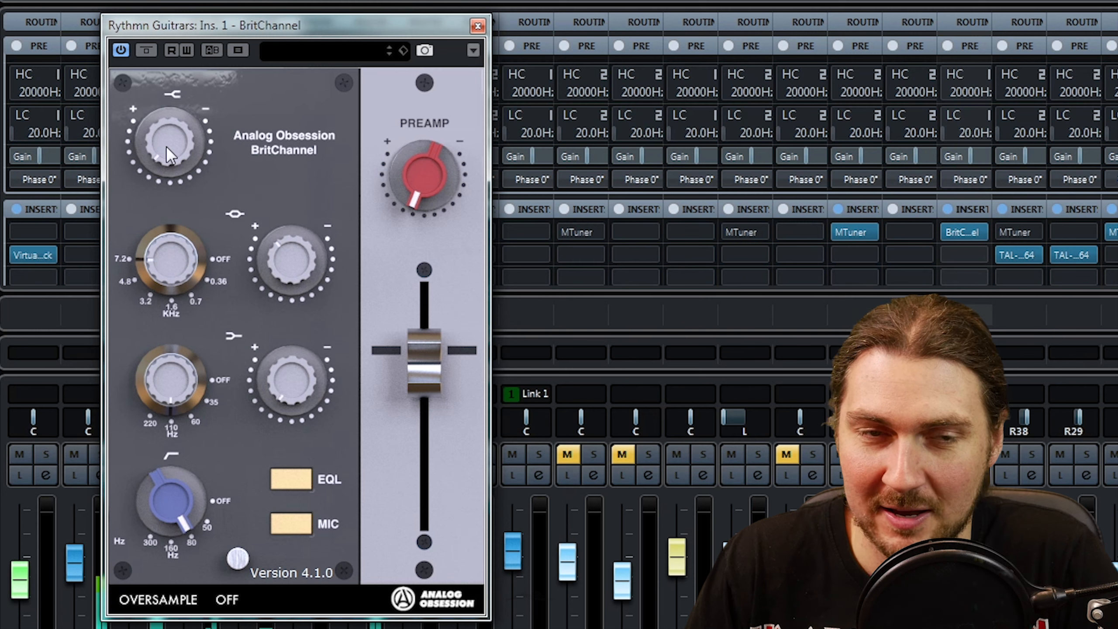
drag(165, 256, 171, 232)
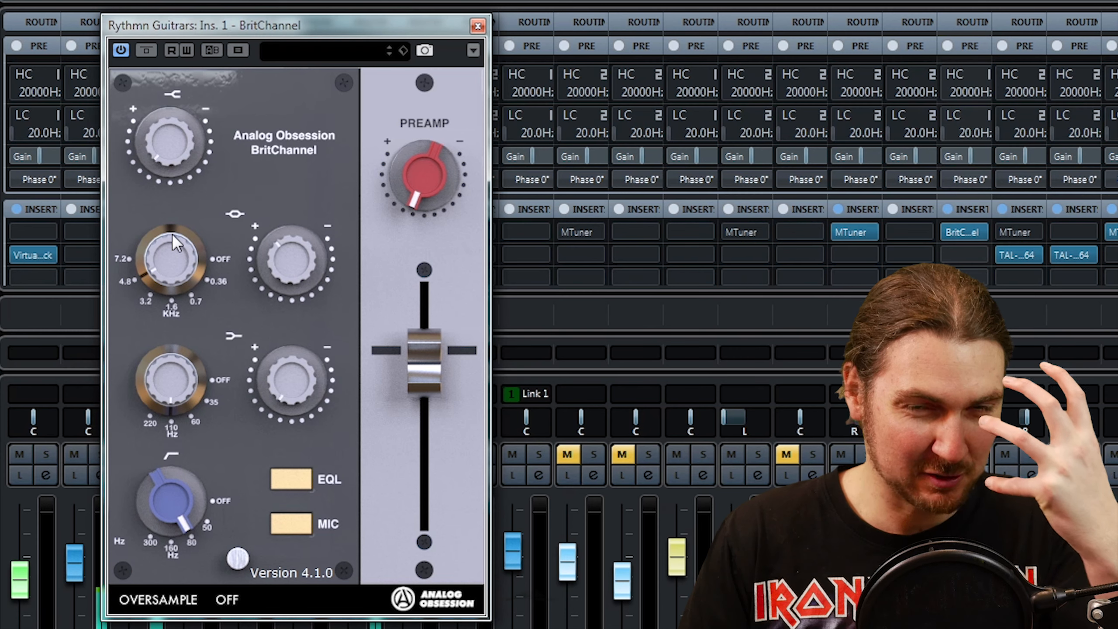
drag(171, 232, 170, 273)
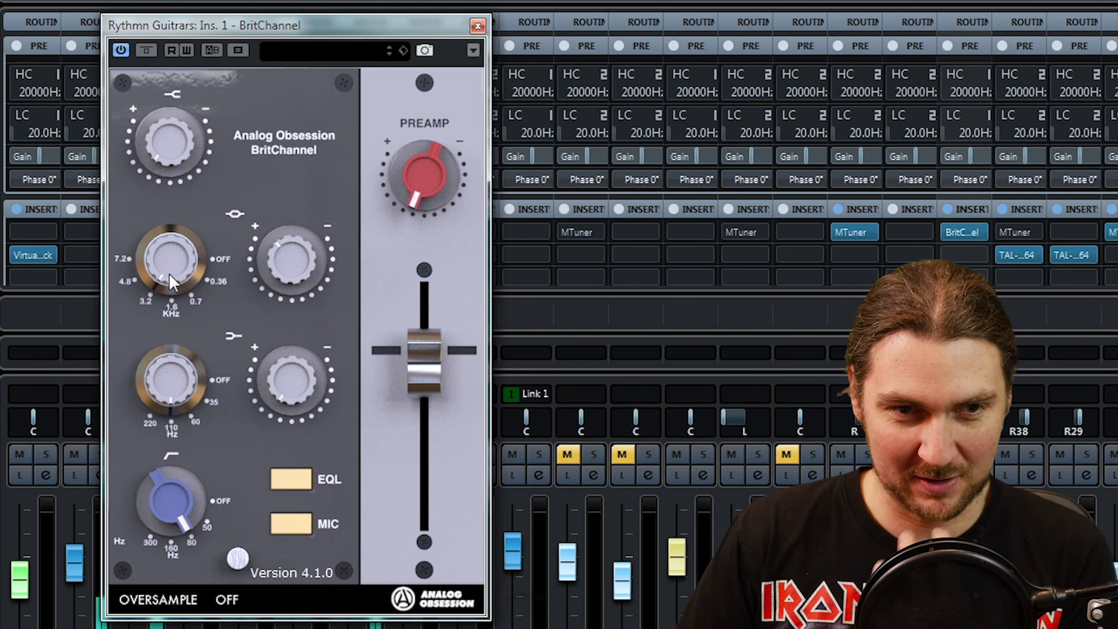
drag(170, 273, 170, 370)
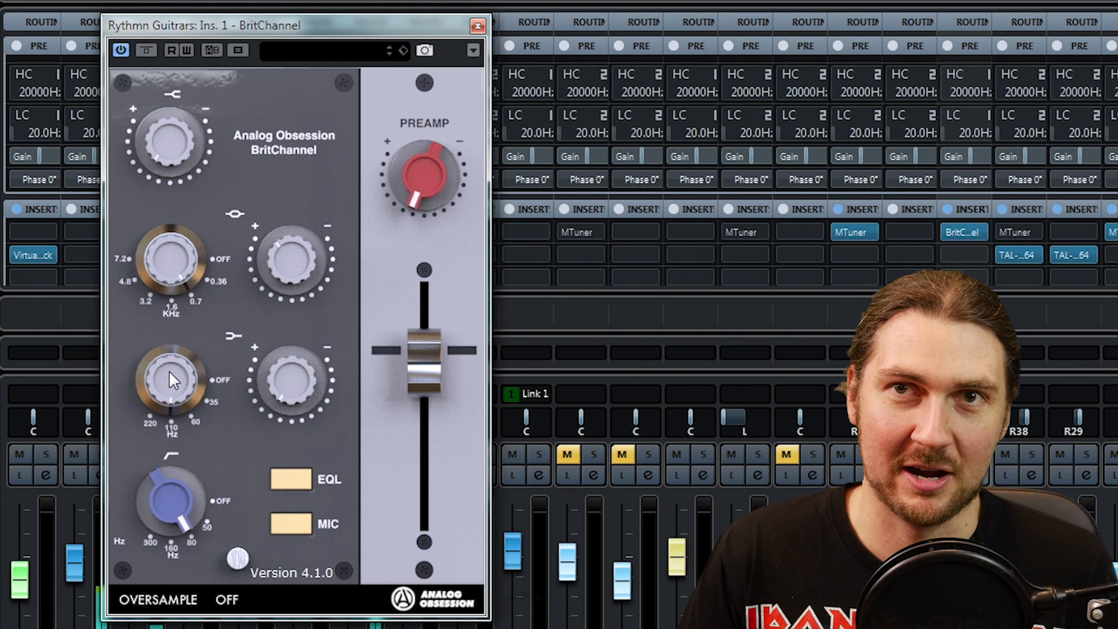
drag(170, 371, 182, 342)
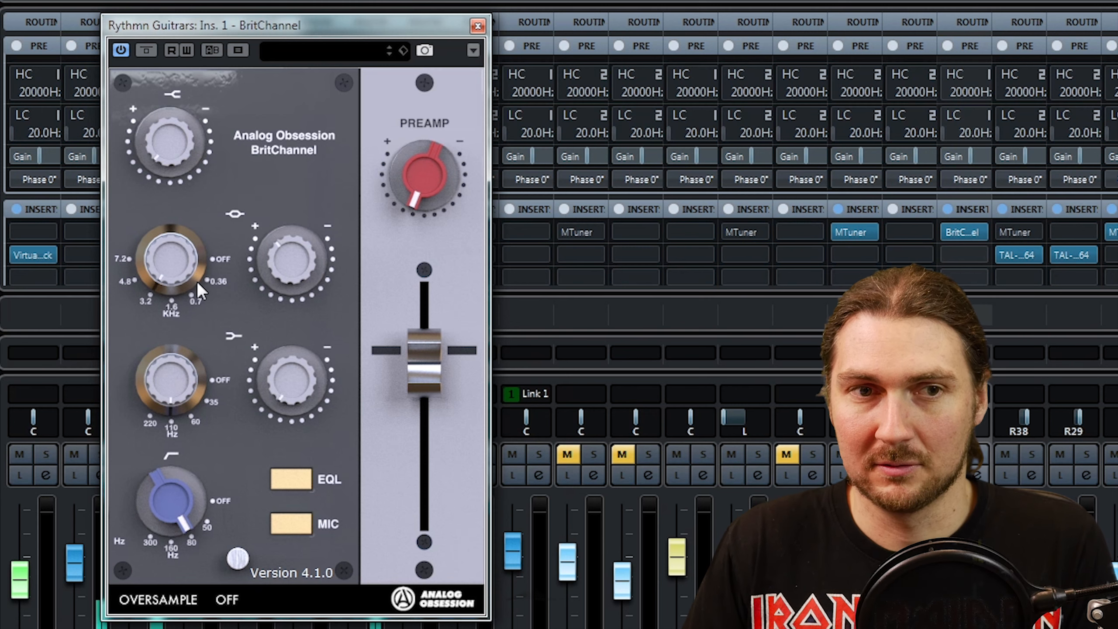
Fine-tune the rhythm guitars' mid gain and mid frequency by ear, and settle the low band on a moderate boost.
drag(314, 256, 268, 346)
drag(195, 252, 183, 316)
drag(278, 263, 266, 299)
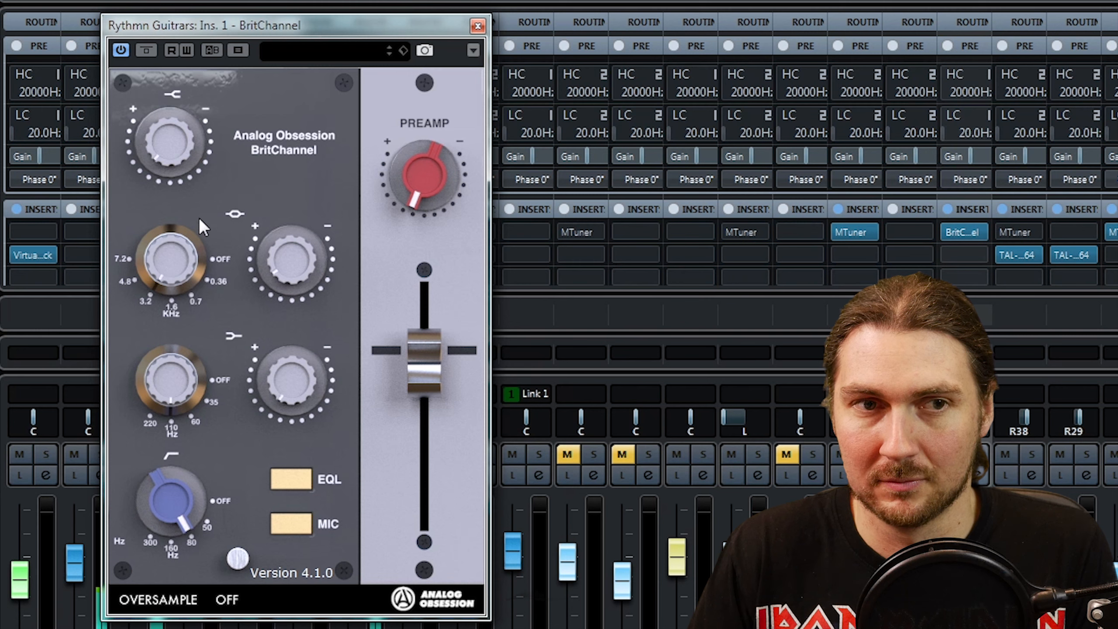
drag(299, 363, 308, 95)
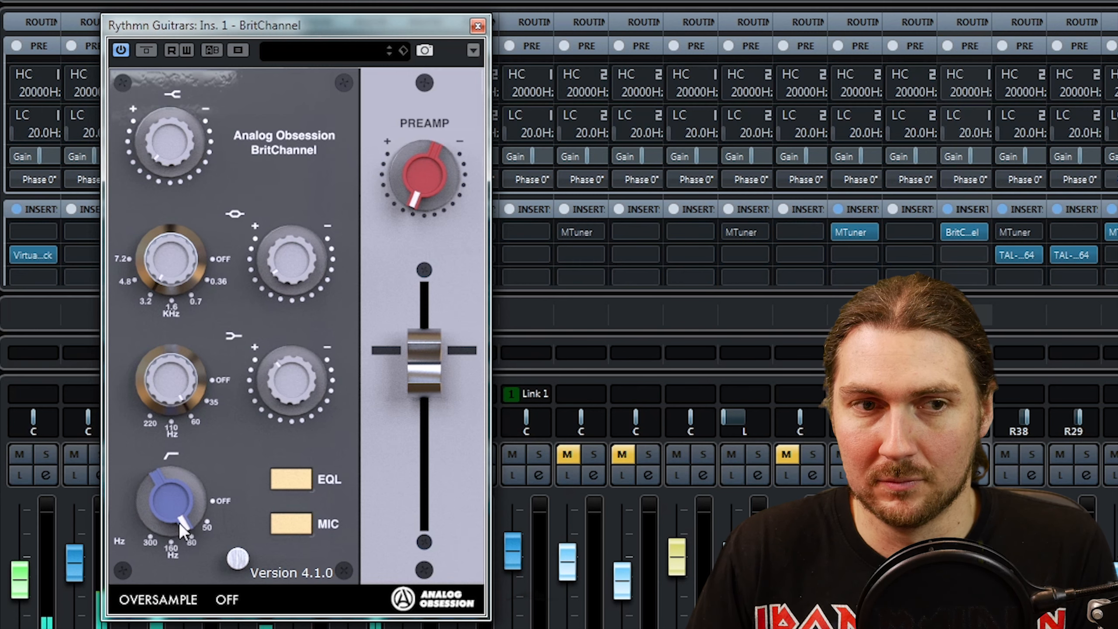
drag(293, 366, 287, 489)
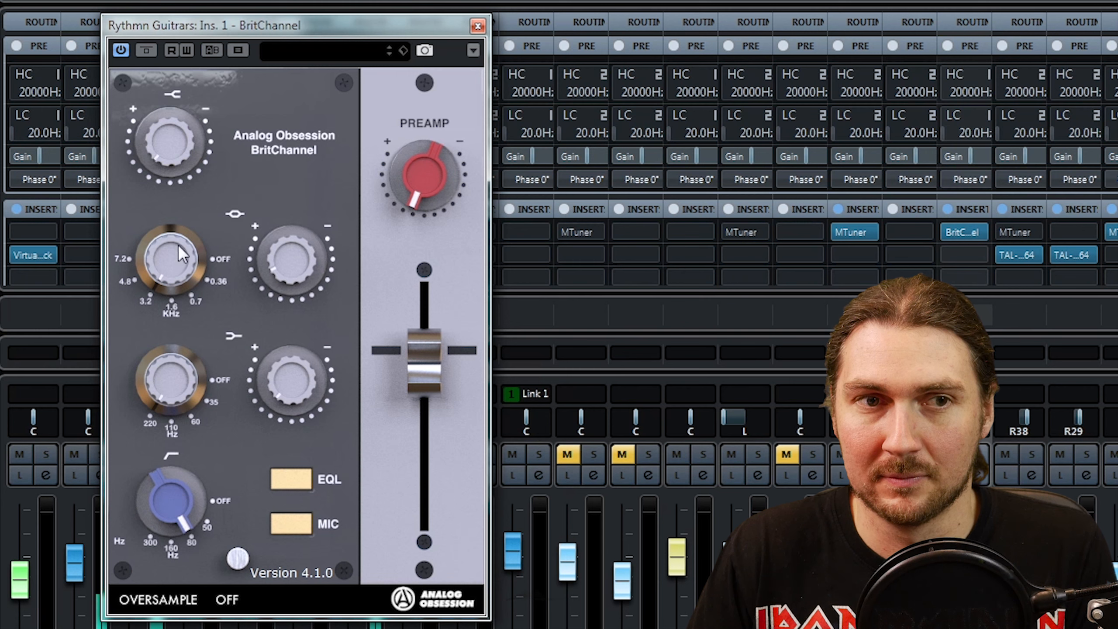
Lower the rhythm guitars' BritChannel output fader slightly to match levels while comparing the bypassed and active sound.
click(145, 49)
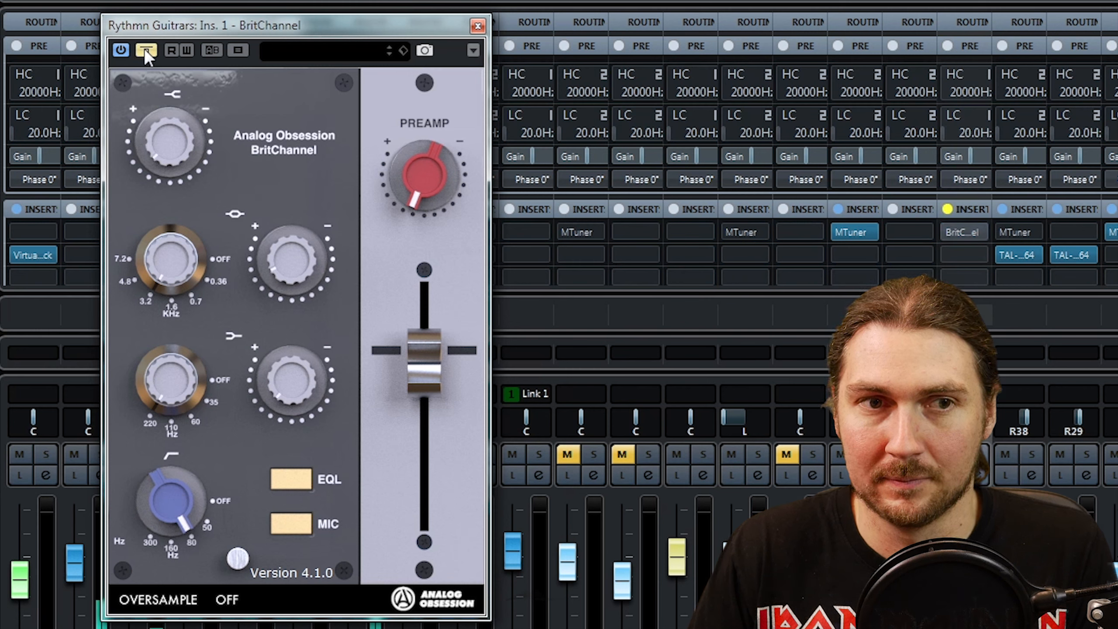
drag(164, 152, 165, 169)
drag(406, 349, 409, 362)
click(145, 49)
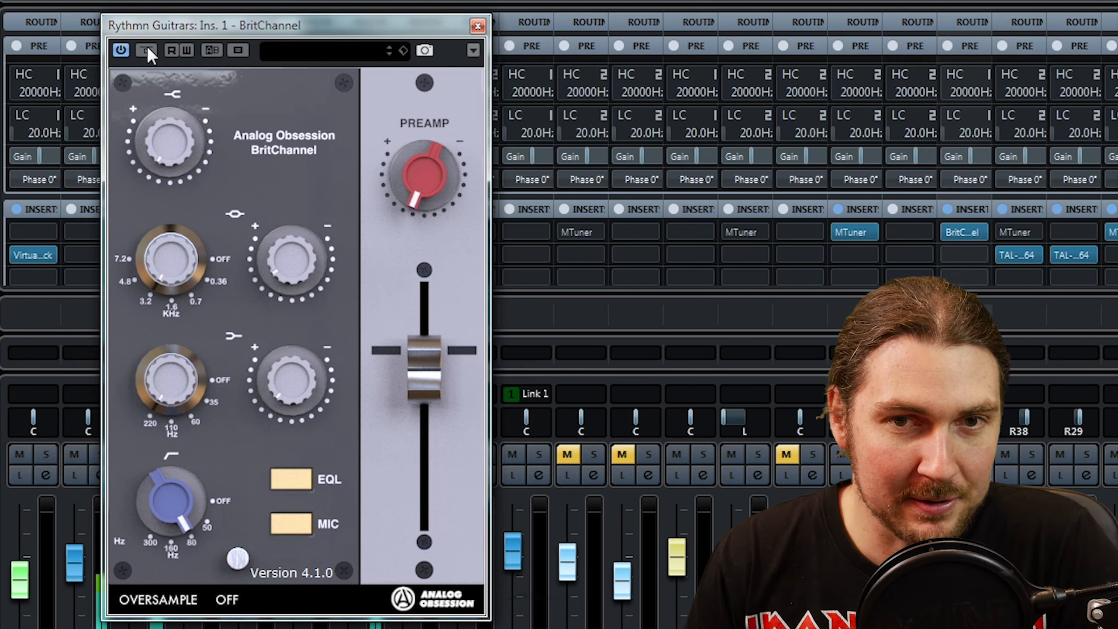
click(148, 49)
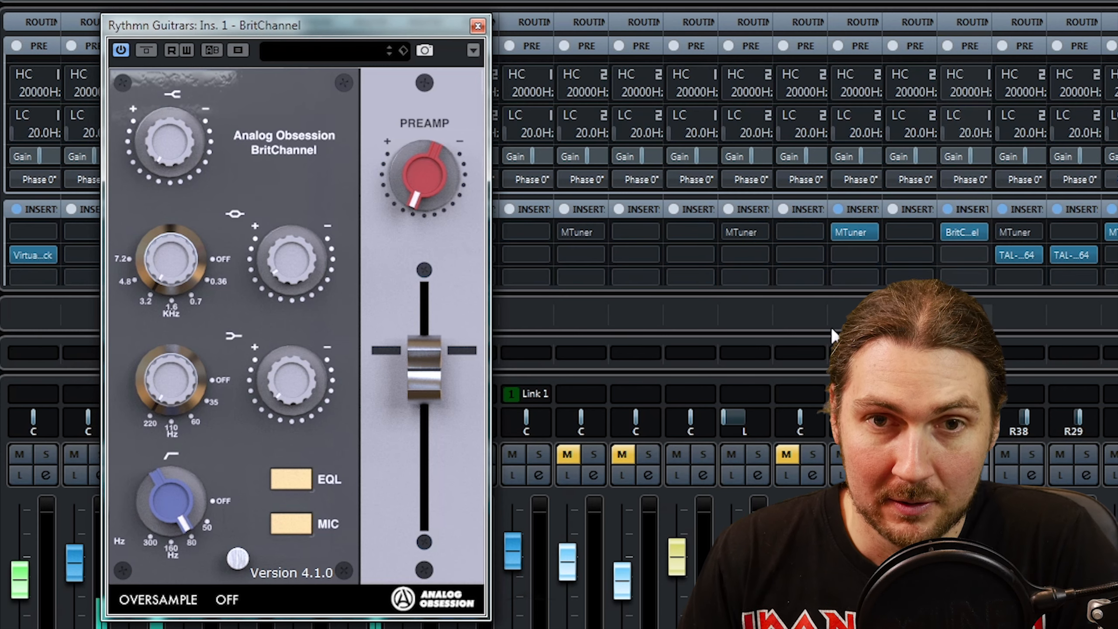
Solo Lead, copy the rhythm guitars' BritChannel to Lead's first insert slot, and leave only Lead's plugin window open.
click(967, 233)
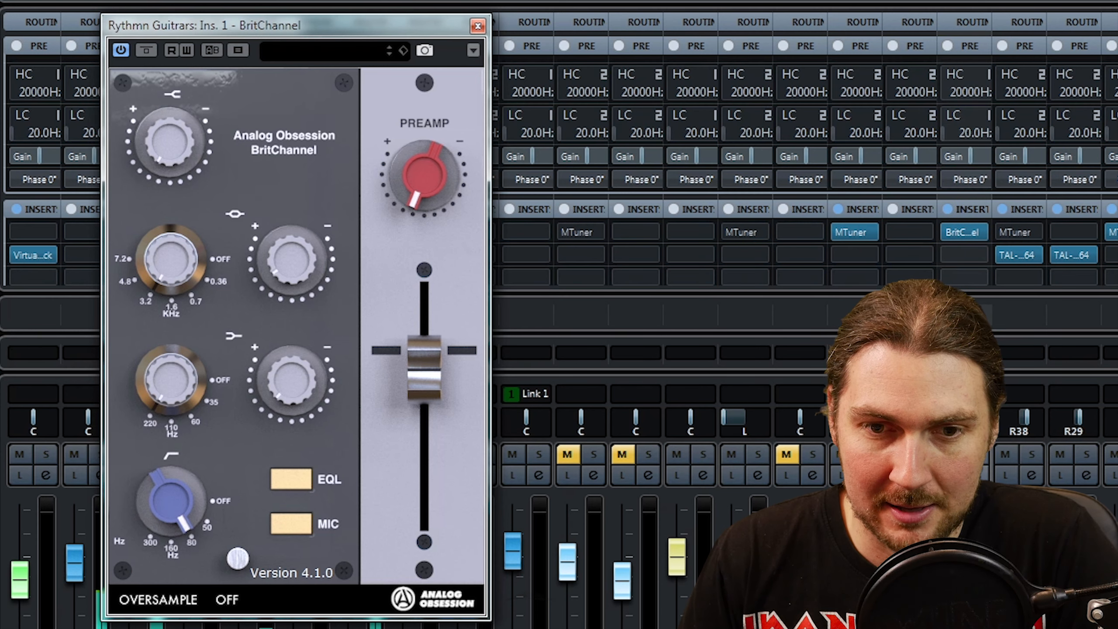
click(1032, 453)
mouse_move(975, 237)
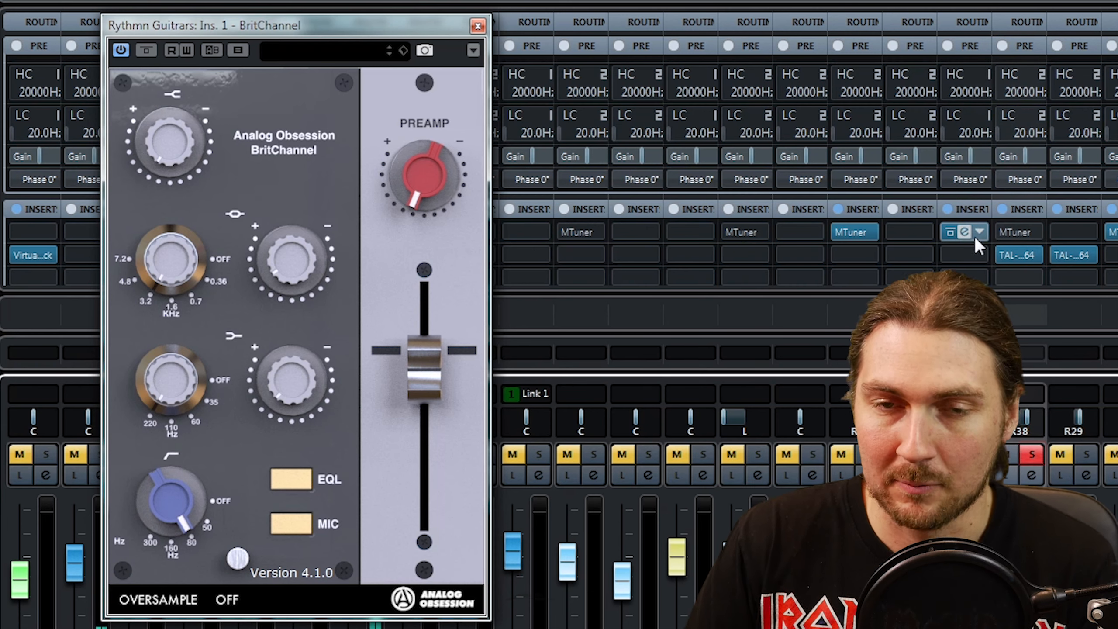
drag(965, 233, 1021, 230)
click(1020, 231)
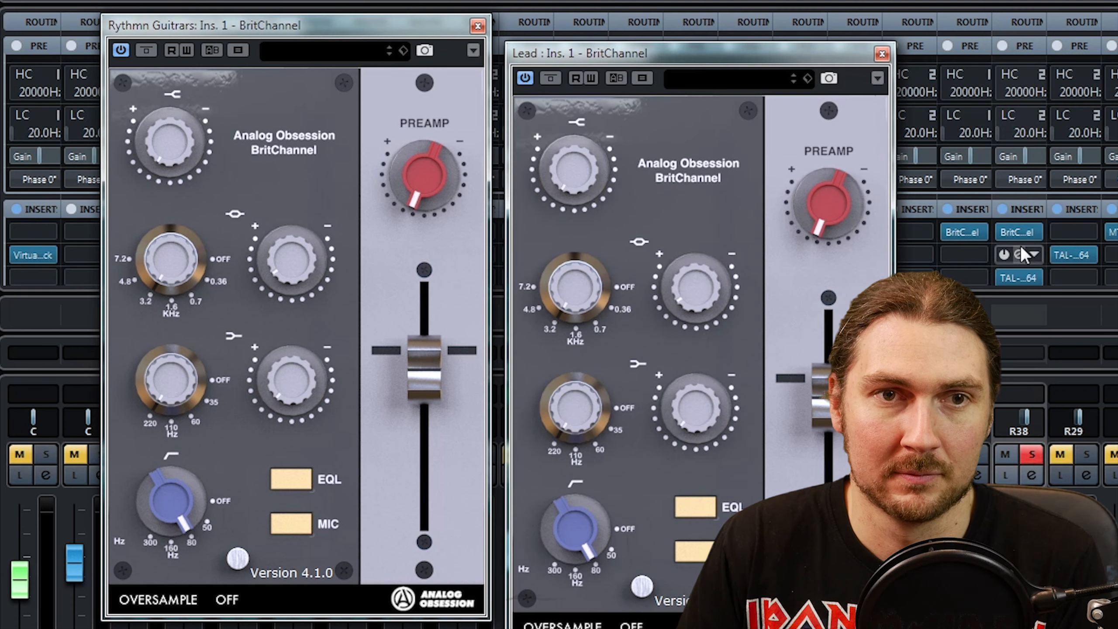
click(477, 26)
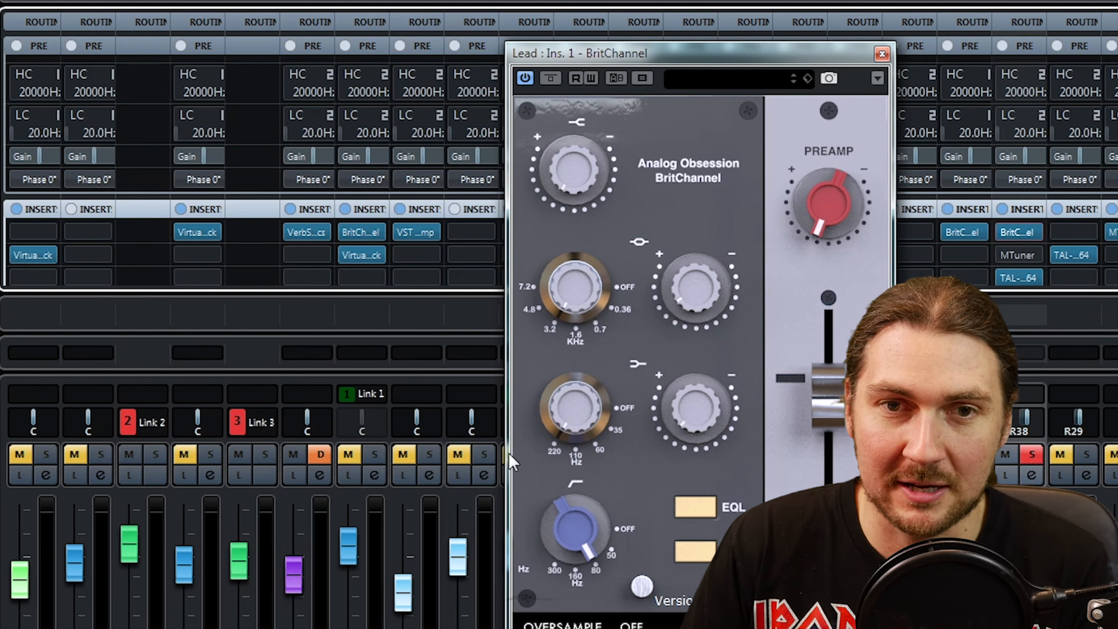
On Lead's BritChannel, boost the mid gain further and readjust the high shelf, mid frequency and low band by ear.
mouse_move(203, 202)
mouse_down()
mouse_move(196, 213)
mouse_move(216, 202)
mouse_up()
drag(332, 248, 332, 178)
drag(192, 273, 182, 297)
drag(183, 399, 182, 313)
drag(300, 280, 298, 292)
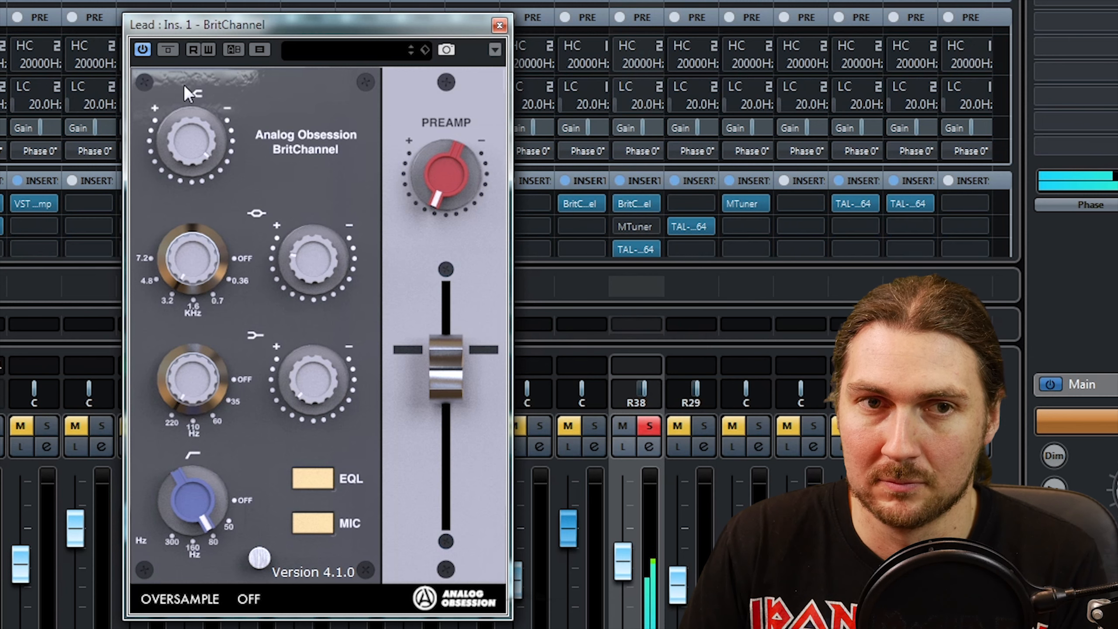
Compare Lead with BritChannel bypassed and active, and set its mid-band frequency to 1.6 kHz.
click(169, 49)
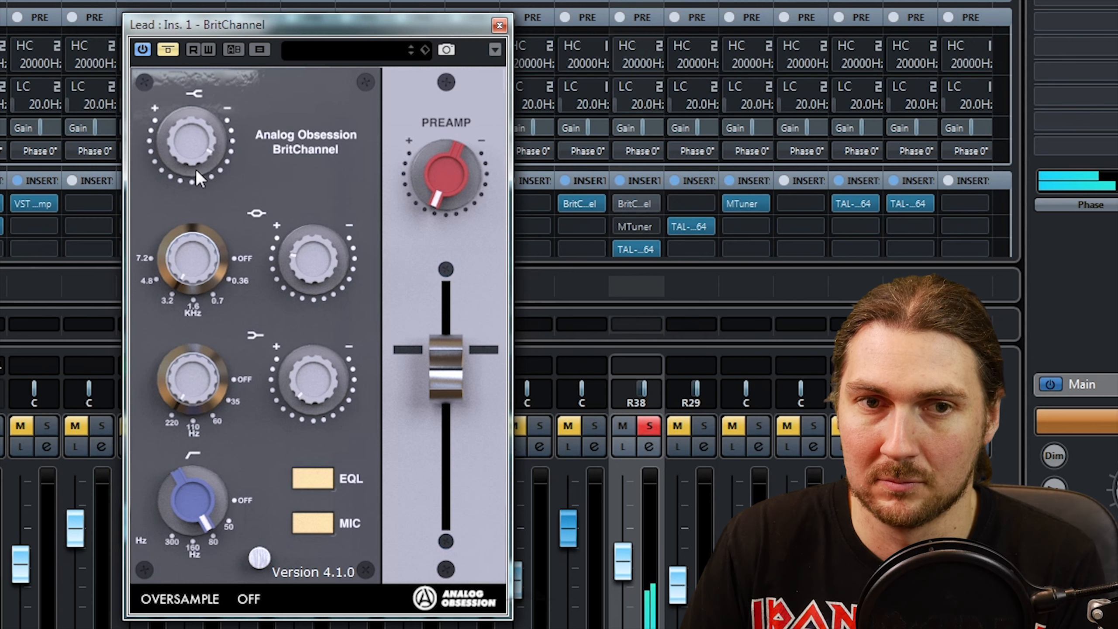
click(167, 50)
drag(215, 257, 215, 308)
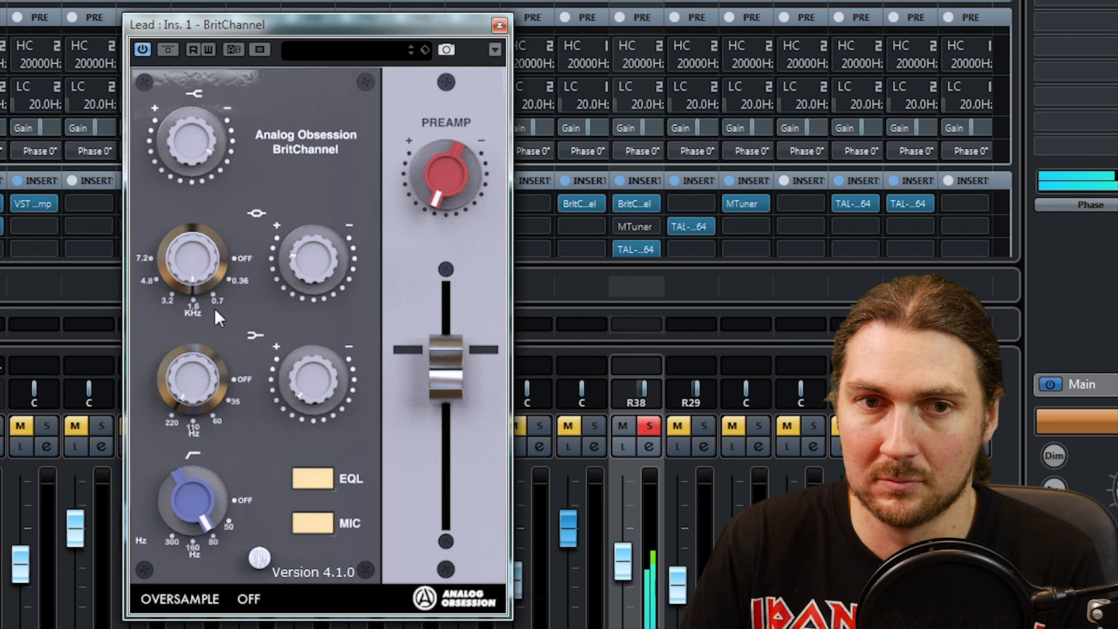
Readjust the mid gain on Lead's BritChannel by ear, checking it against the bypassed sound.
drag(324, 267, 323, 323)
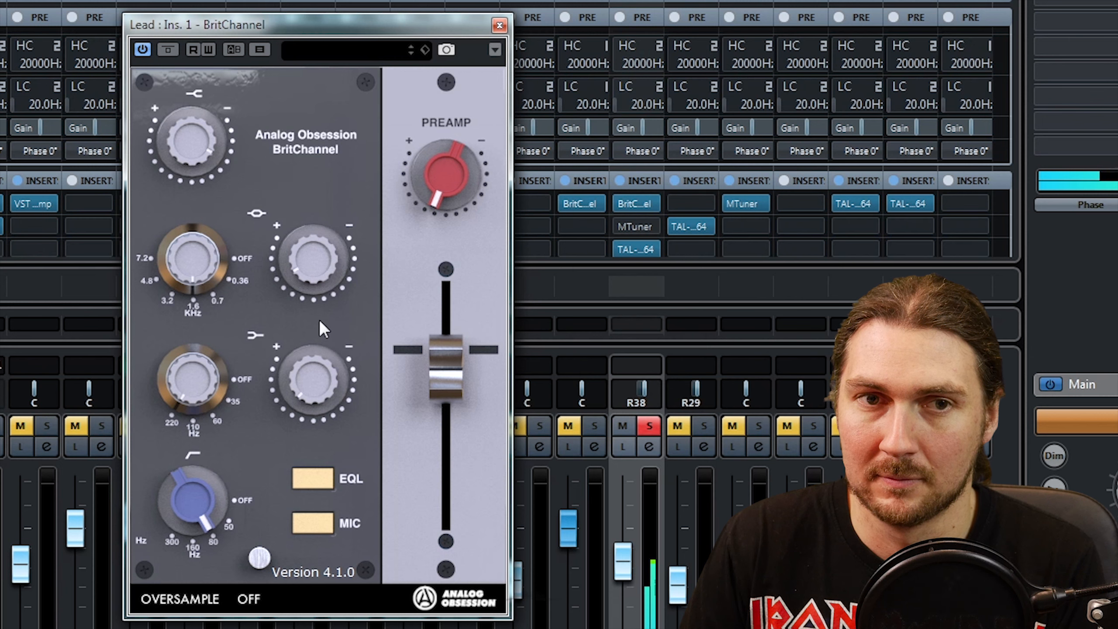
click(167, 49)
click(166, 48)
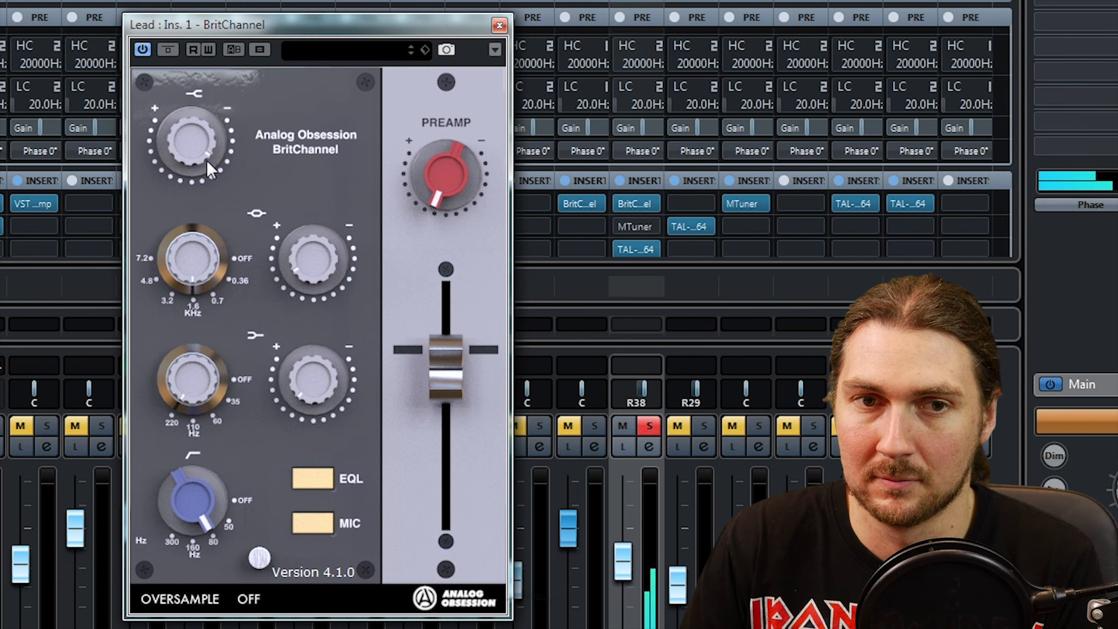
drag(334, 247, 335, 239)
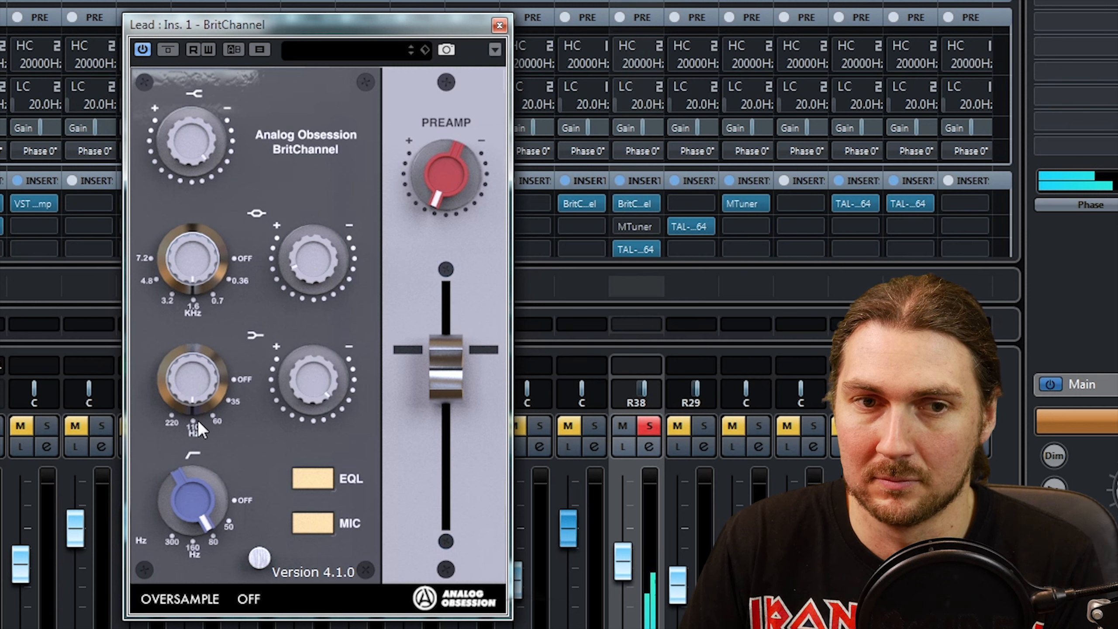
On Lead's BritChannel, set the high-pass filter to 160 Hz and retune the low band's frequency and gain by ear.
drag(201, 474, 202, 502)
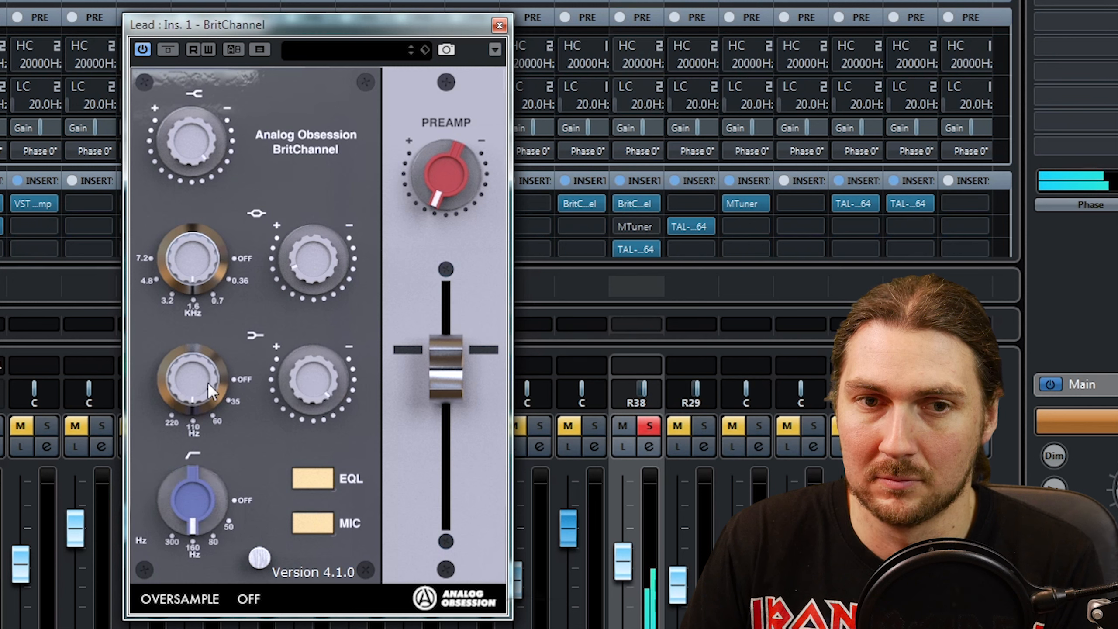
drag(312, 337, 319, 250)
drag(216, 369, 187, 435)
drag(315, 402, 317, 365)
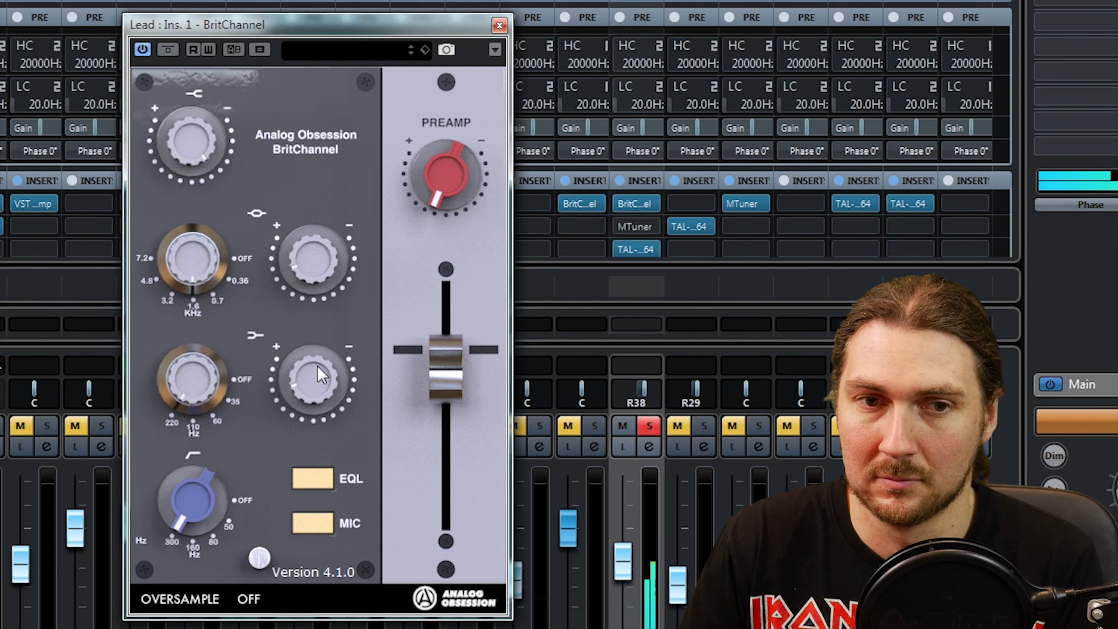
drag(195, 471, 197, 544)
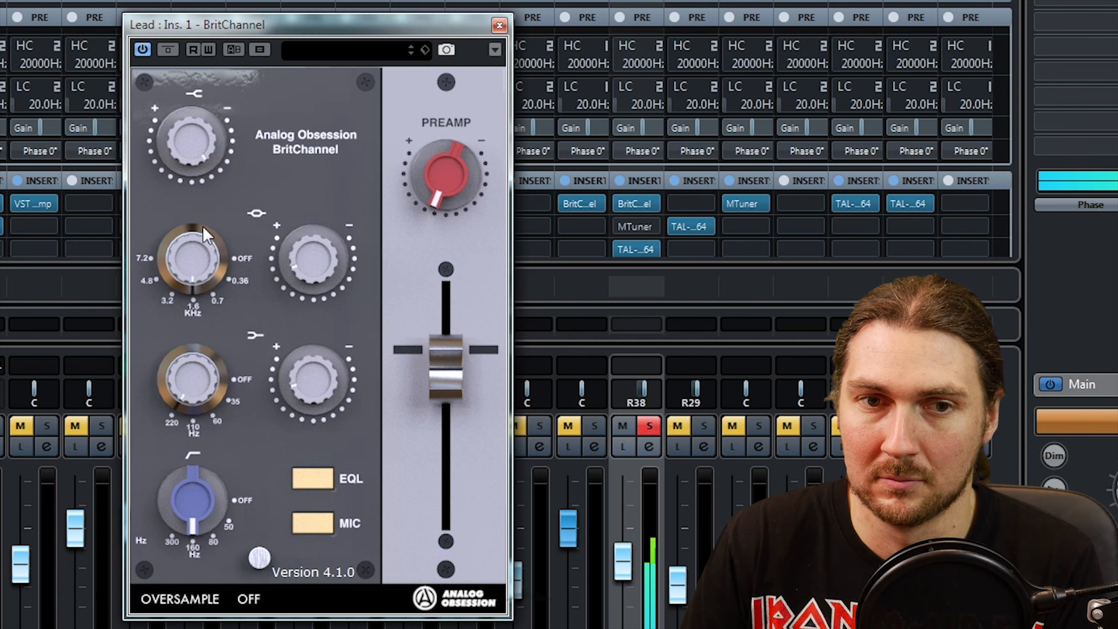
drag(305, 421, 306, 431)
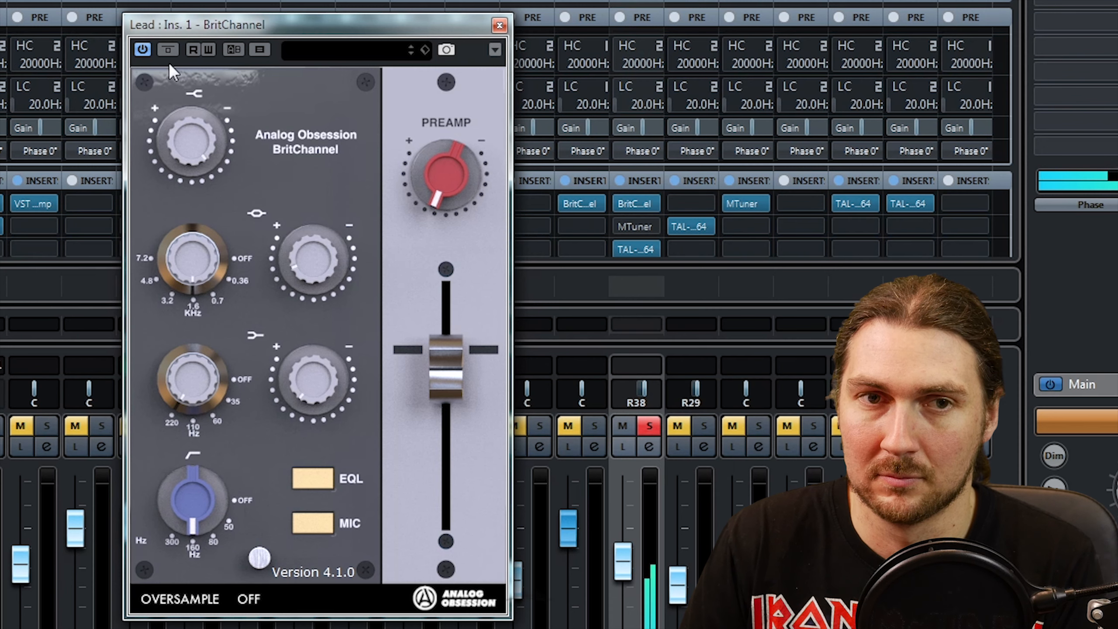
Compare Lead with BritChannel bypassed and active, and raise the plugin's output fader slightly to match levels.
click(173, 50)
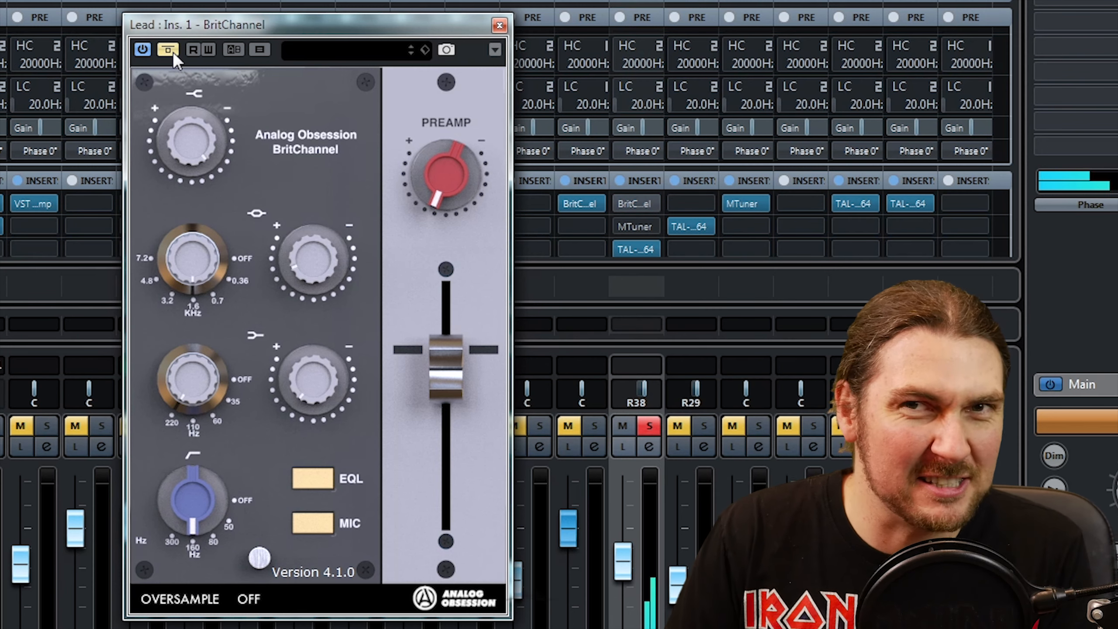
click(173, 50)
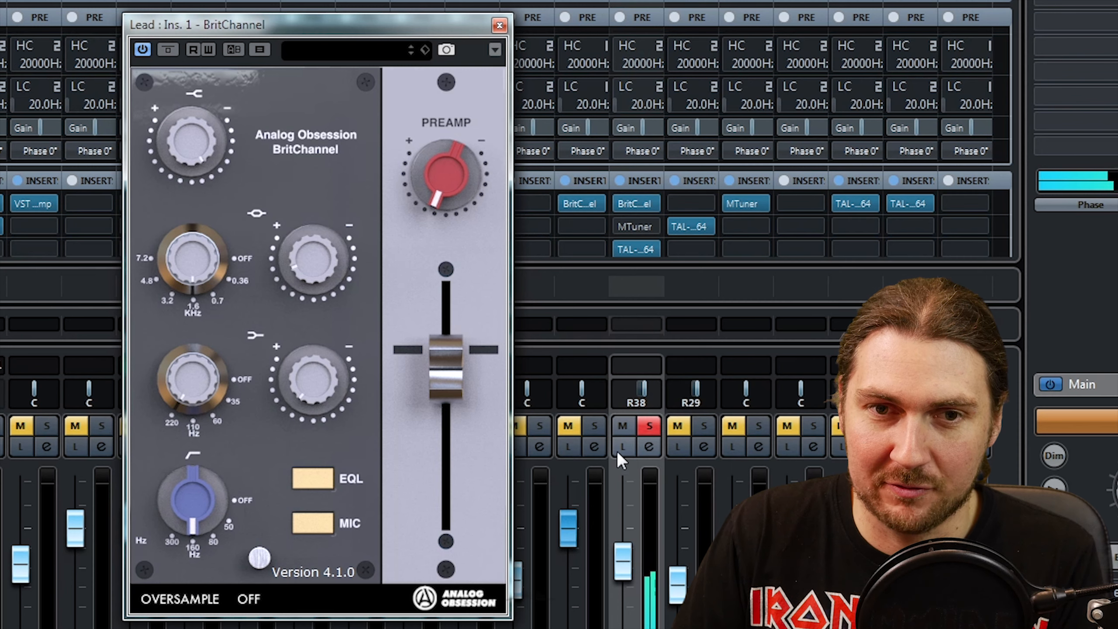
drag(440, 348, 445, 336)
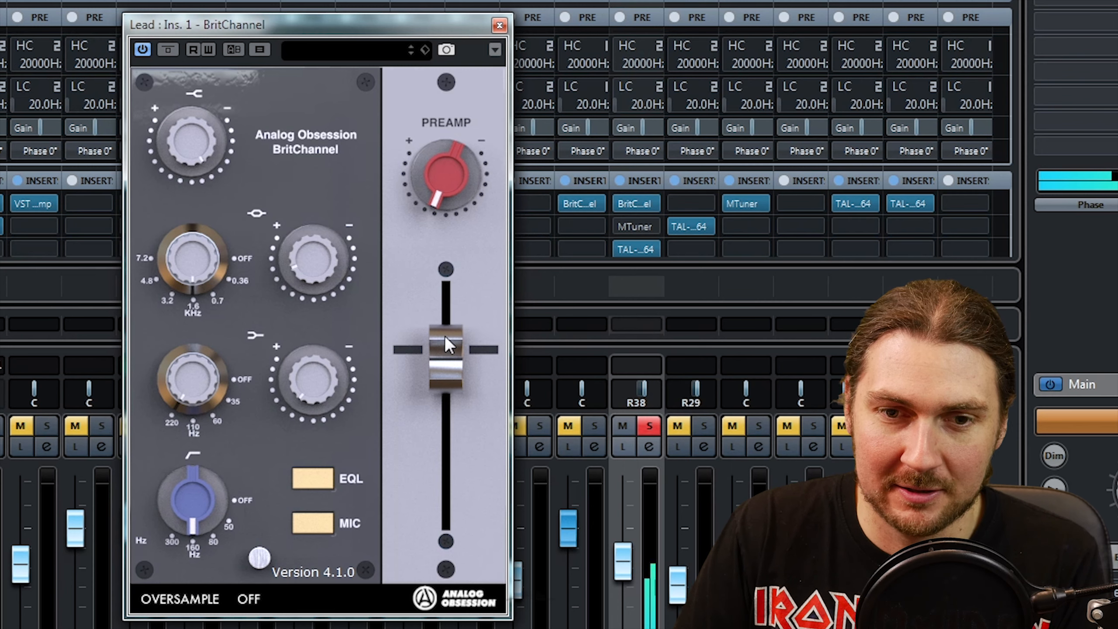
click(594, 425)
click(630, 551)
drag(631, 552, 630, 549)
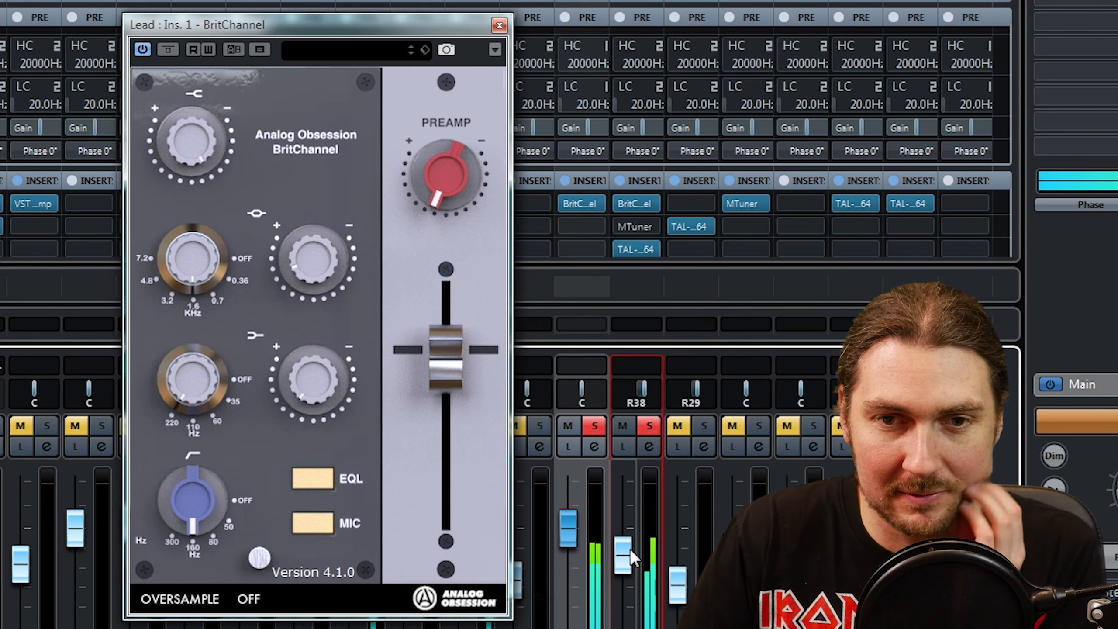
drag(568, 526, 573, 532)
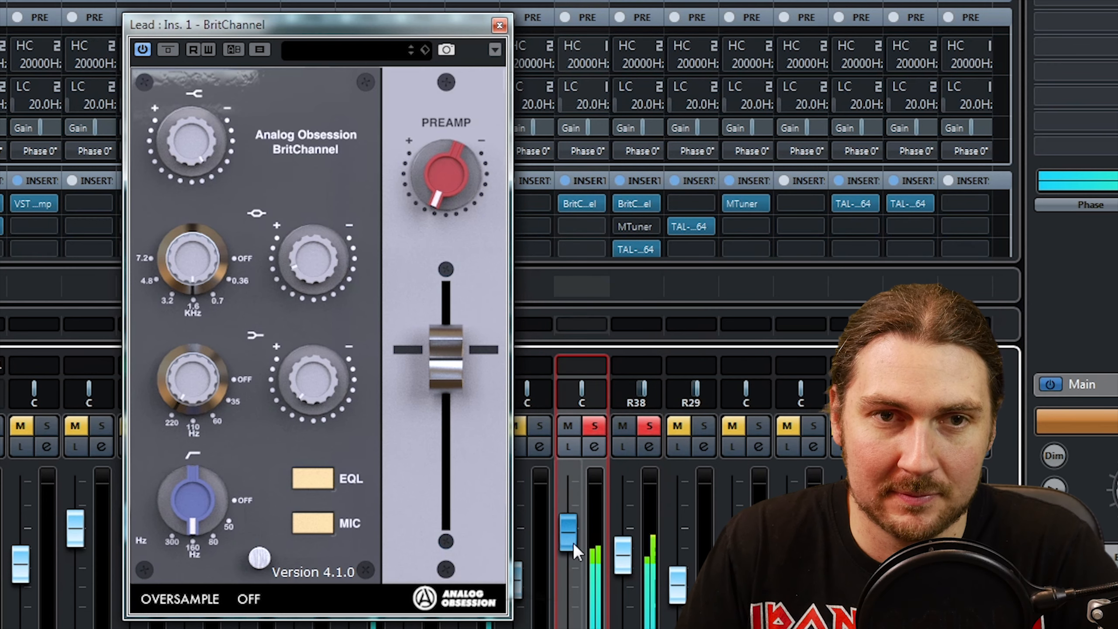
Compare Lead bypassed and active against the rhythm guitars, refine its BritChannel high and mid bands, and raise the output slightly.
click(167, 47)
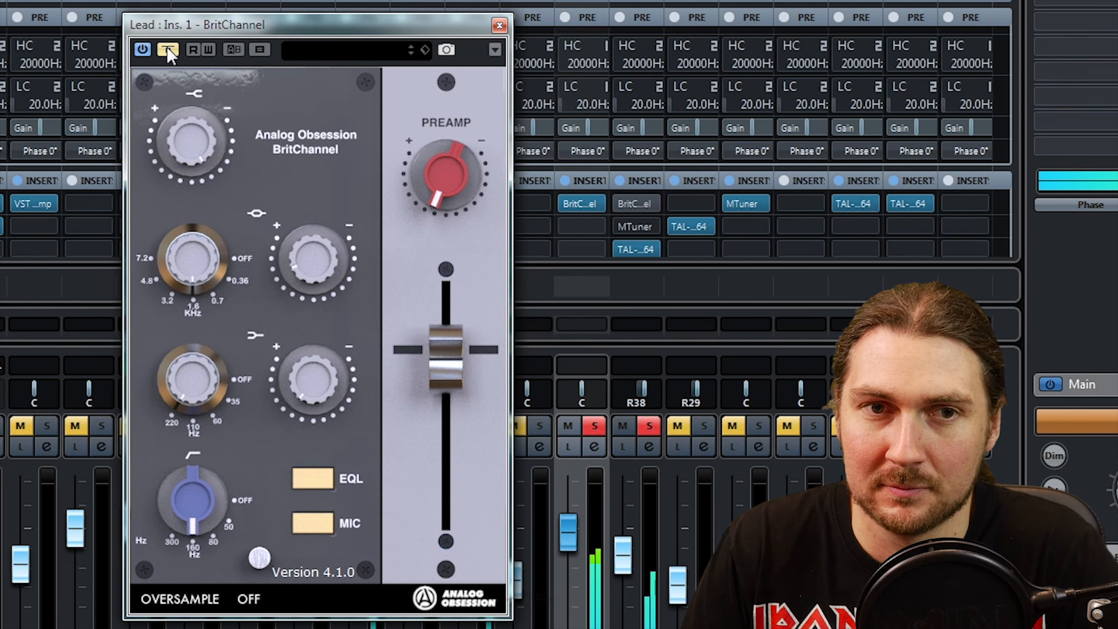
click(166, 46)
drag(214, 125, 220, 120)
drag(332, 246, 326, 248)
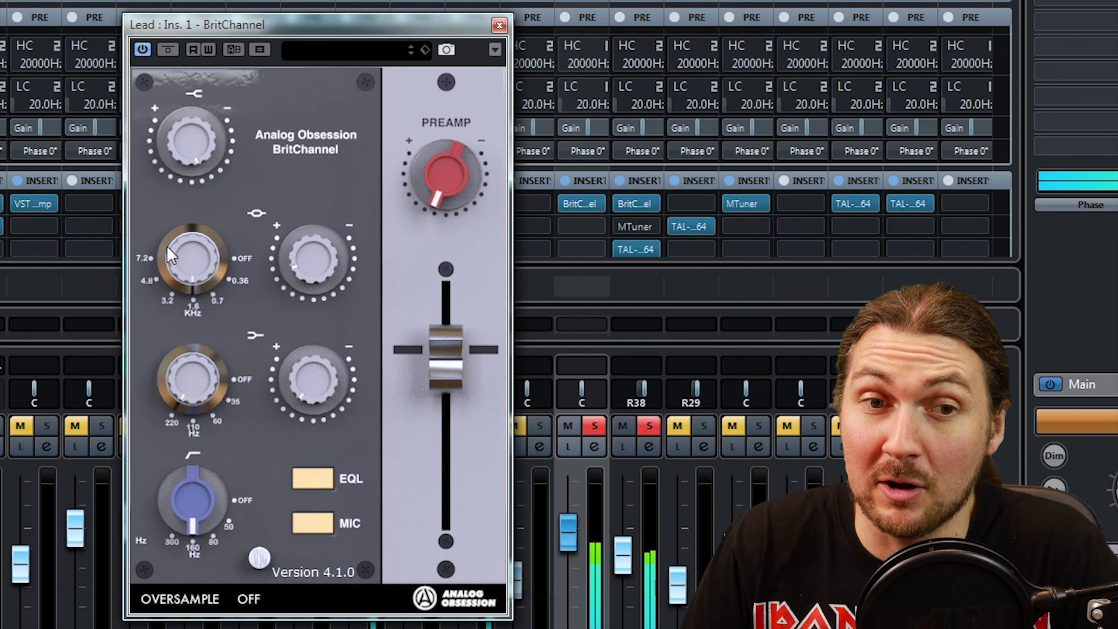
drag(180, 259, 201, 122)
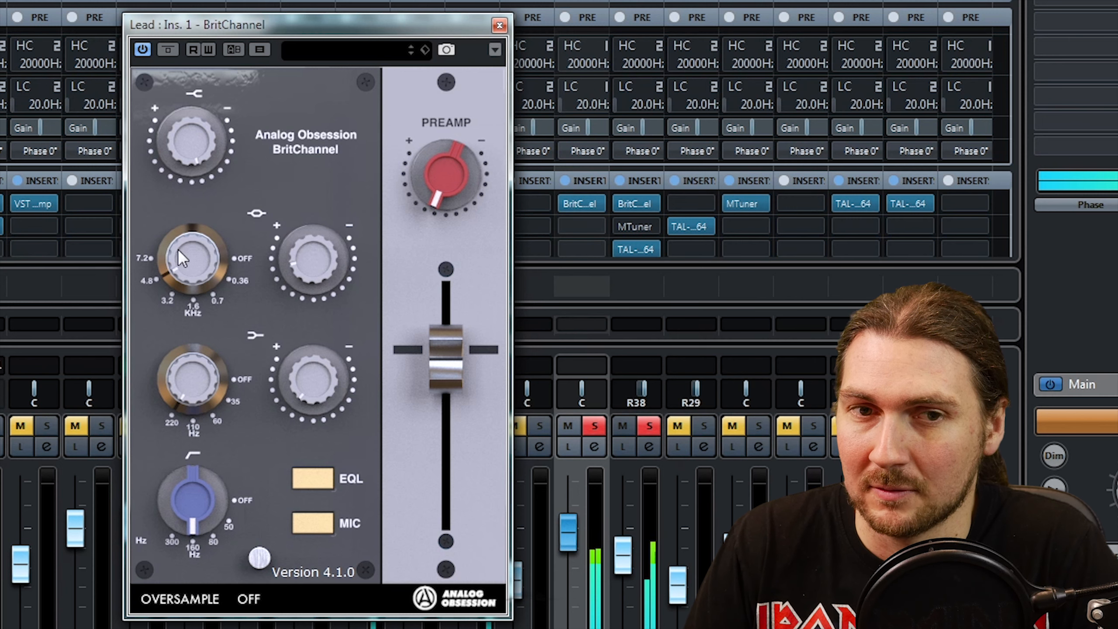
drag(182, 331, 199, 245)
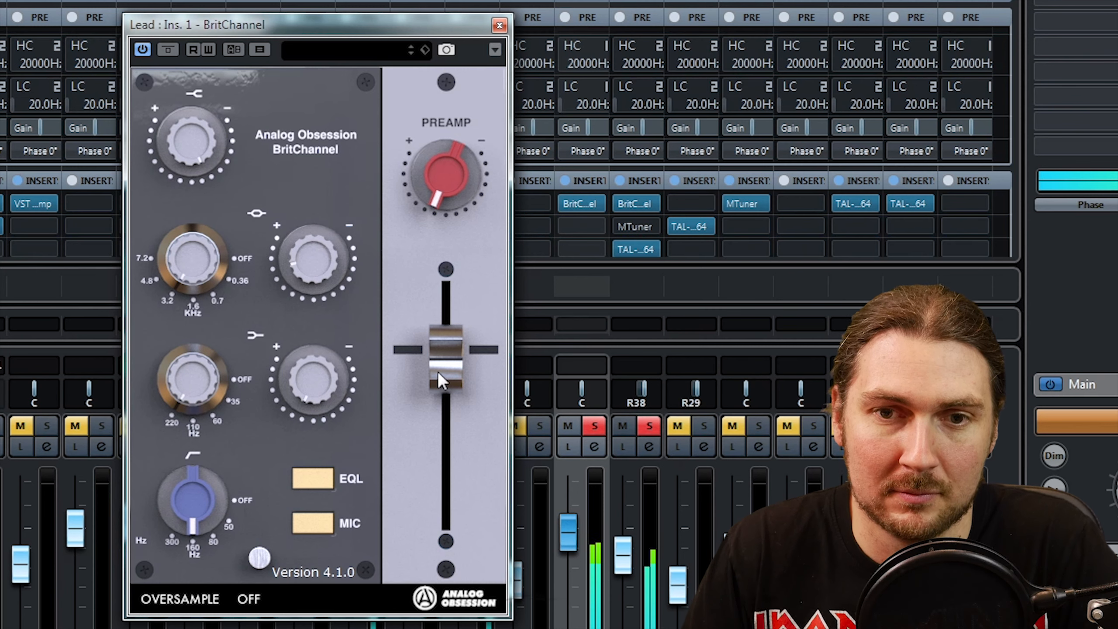
drag(438, 371, 438, 366)
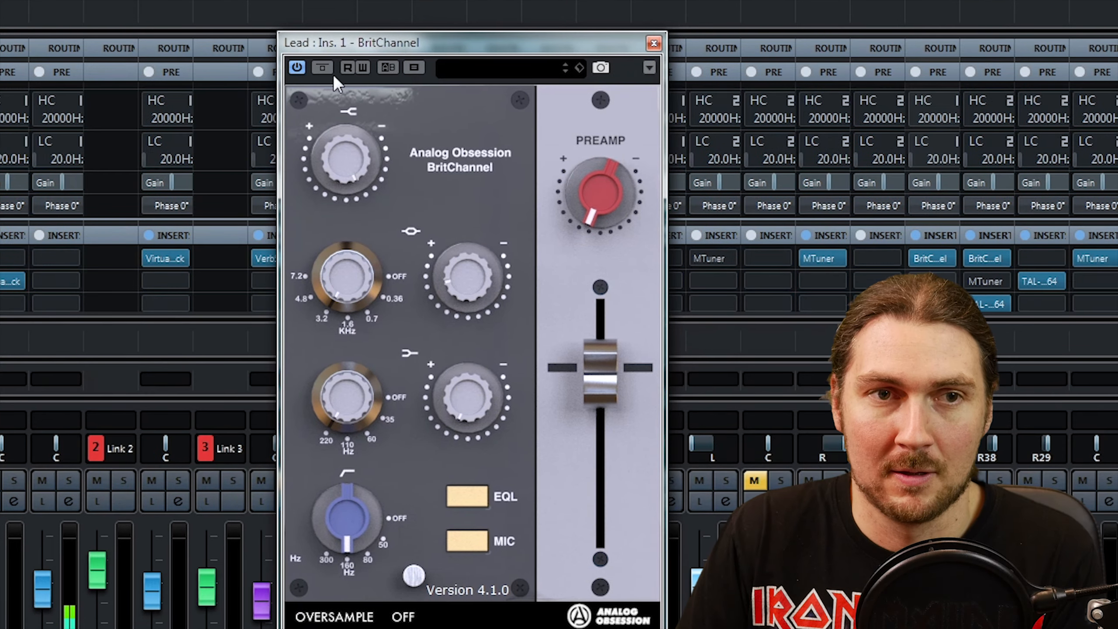
Move Lead's plugin window aside and compare both guitar channels with their BritChannels bypassed and active in the full mix.
drag(372, 53, 153, 31)
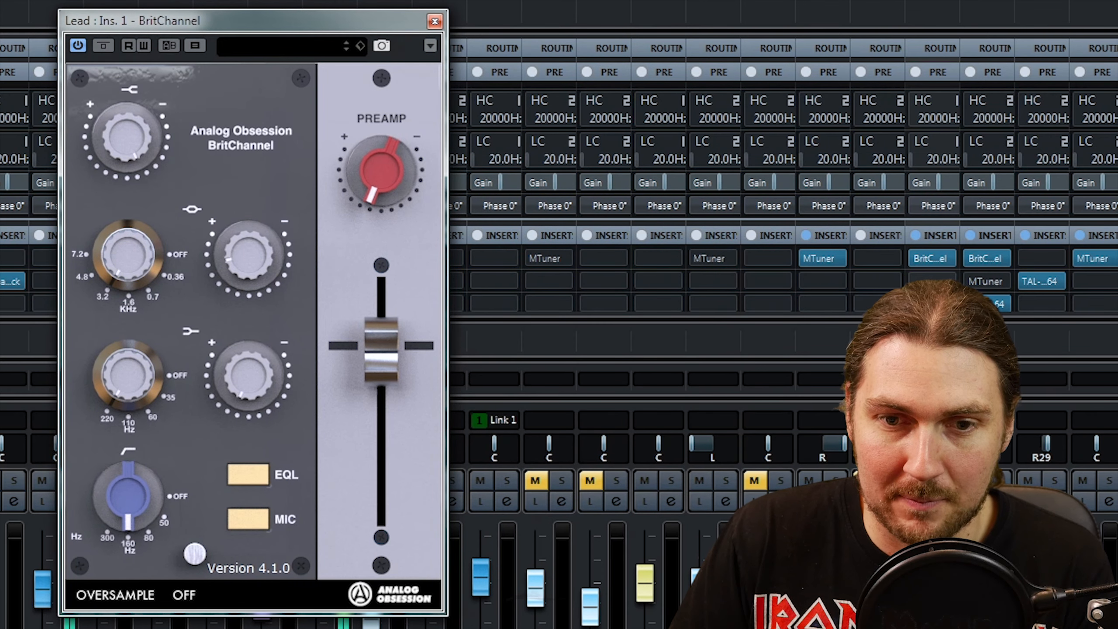
click(924, 258)
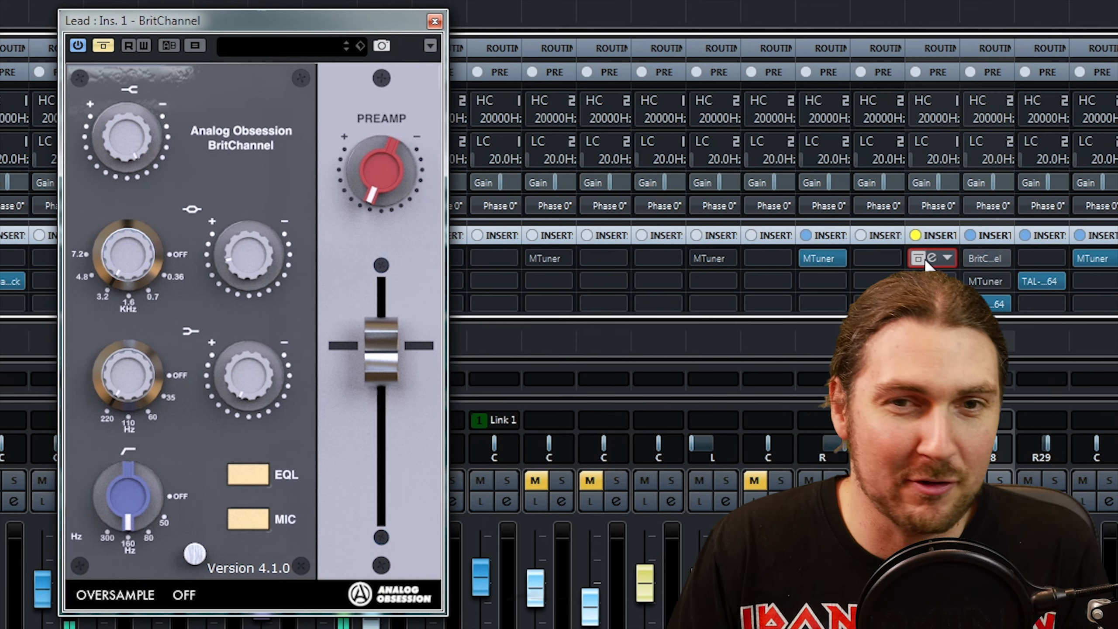
click(925, 258)
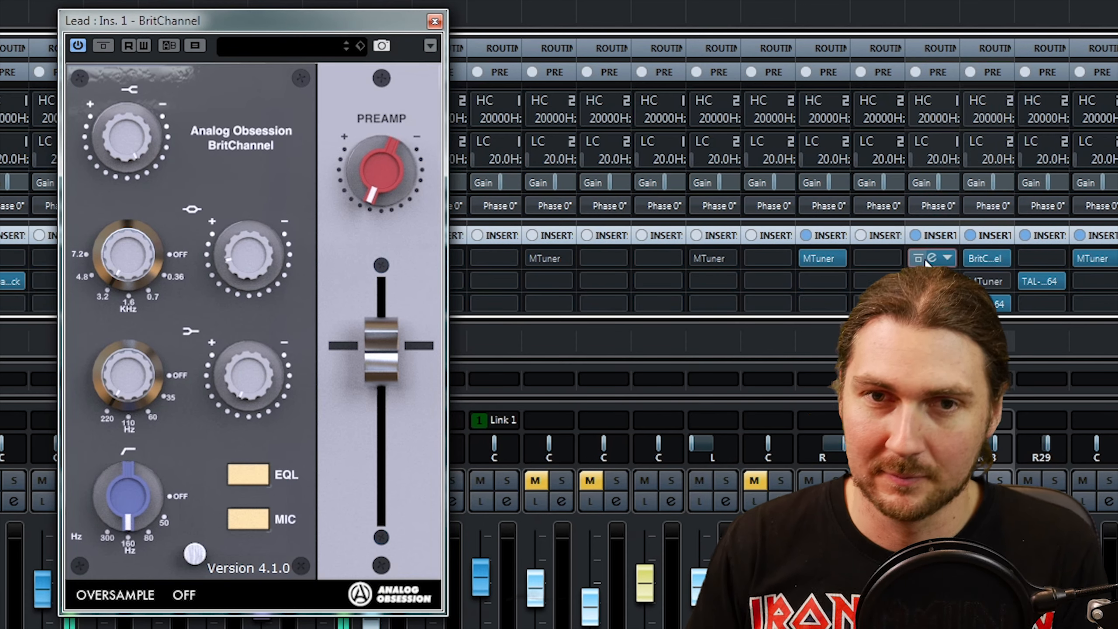
Reopen Lead's BritChannel and lower its output fader slightly while comparing both guitar channels bypassed and active.
click(985, 259)
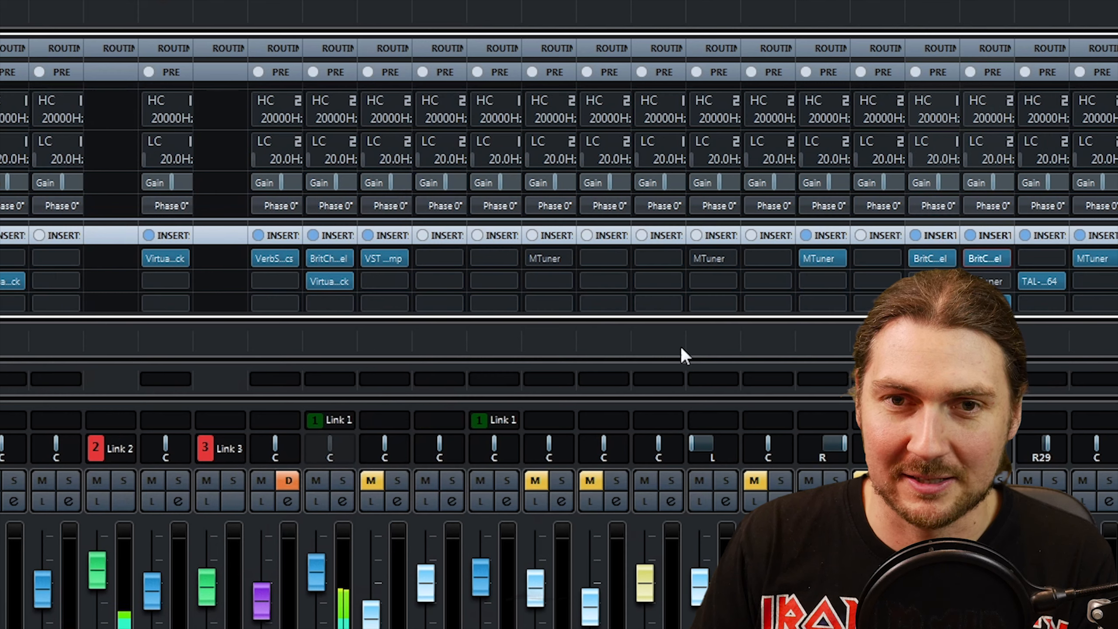
click(987, 261)
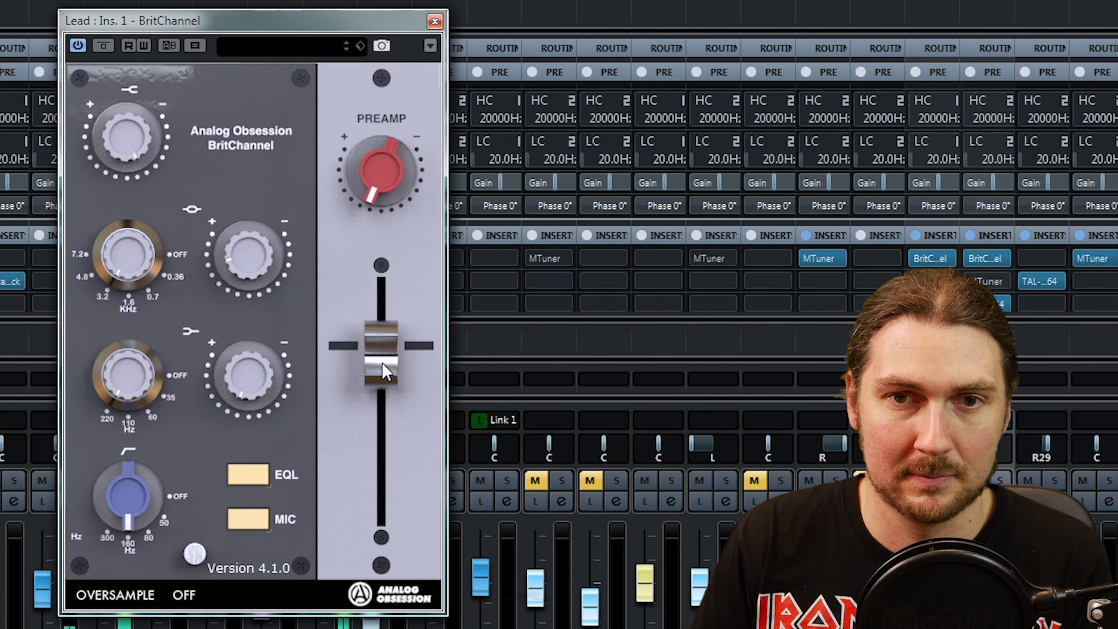
click(917, 259)
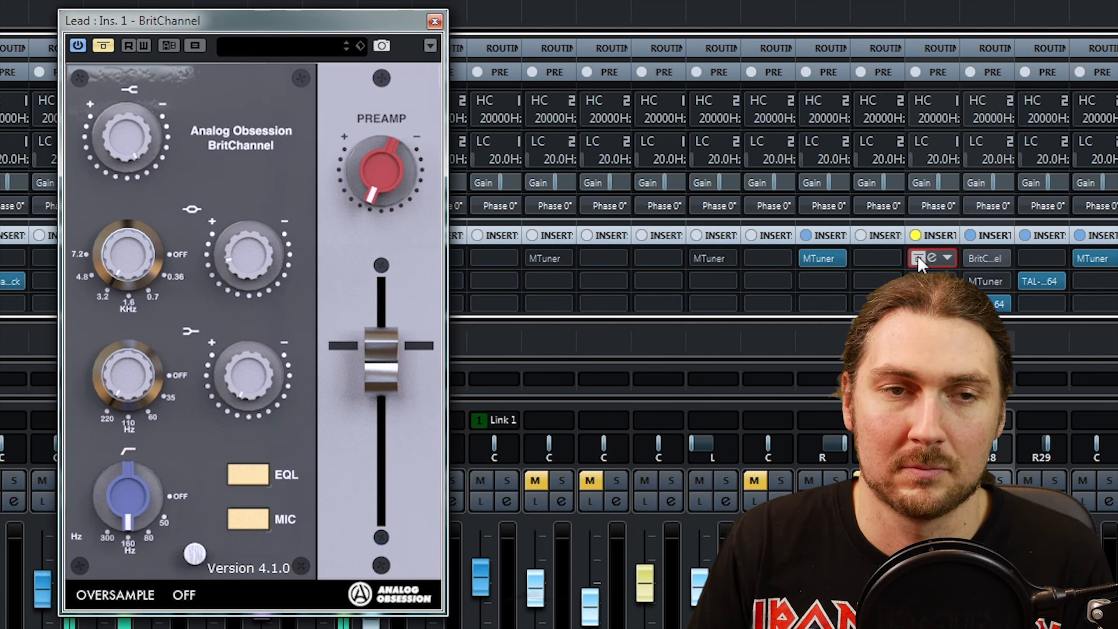
click(918, 260)
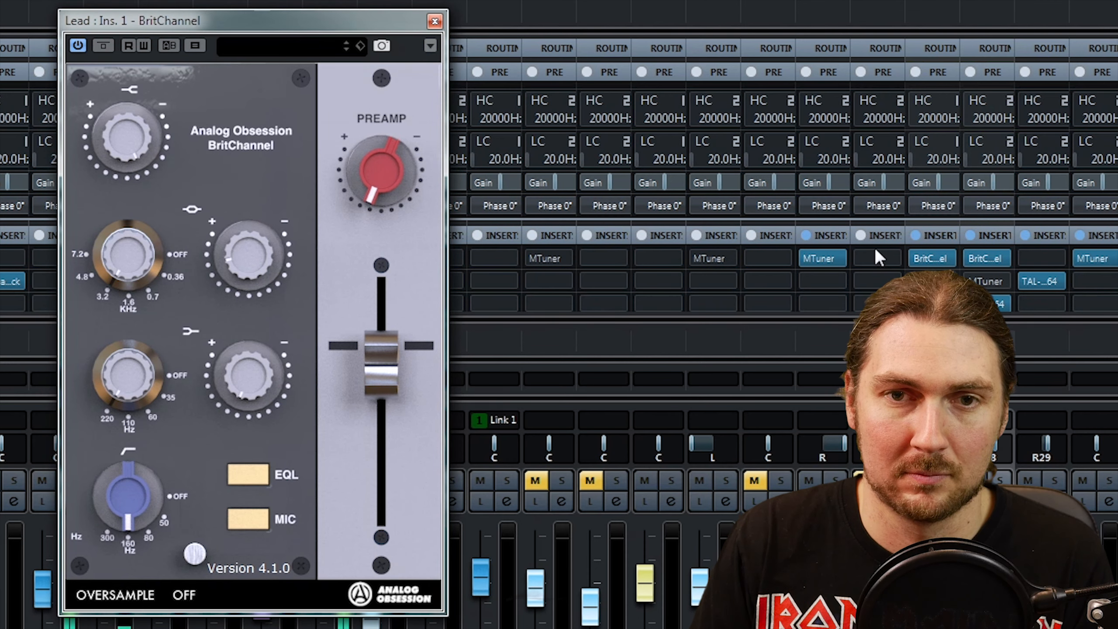
click(918, 257)
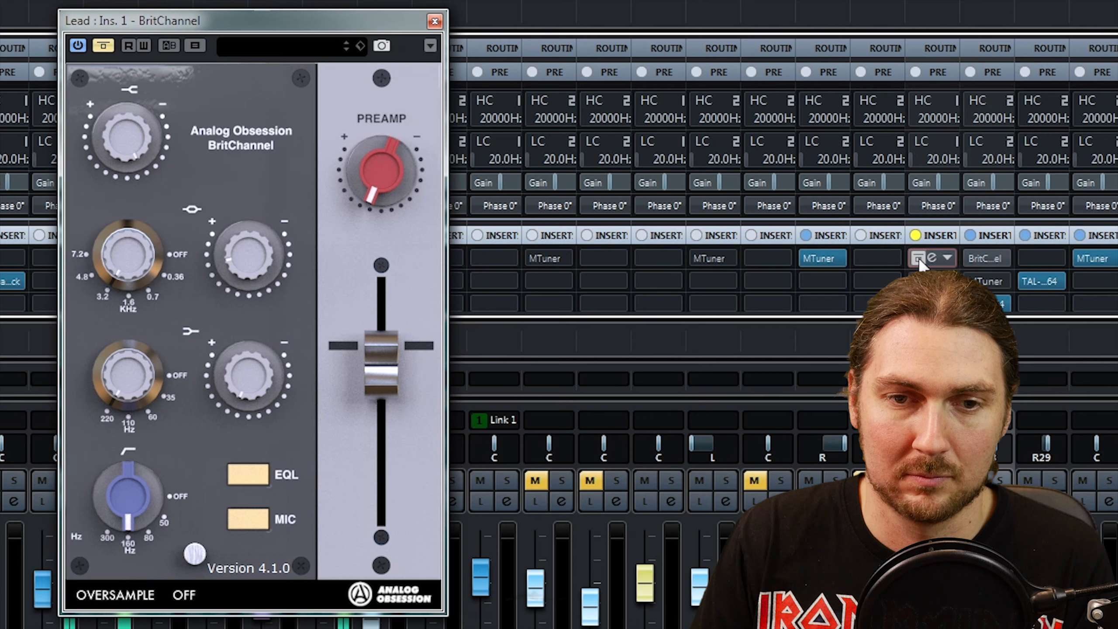
click(918, 258)
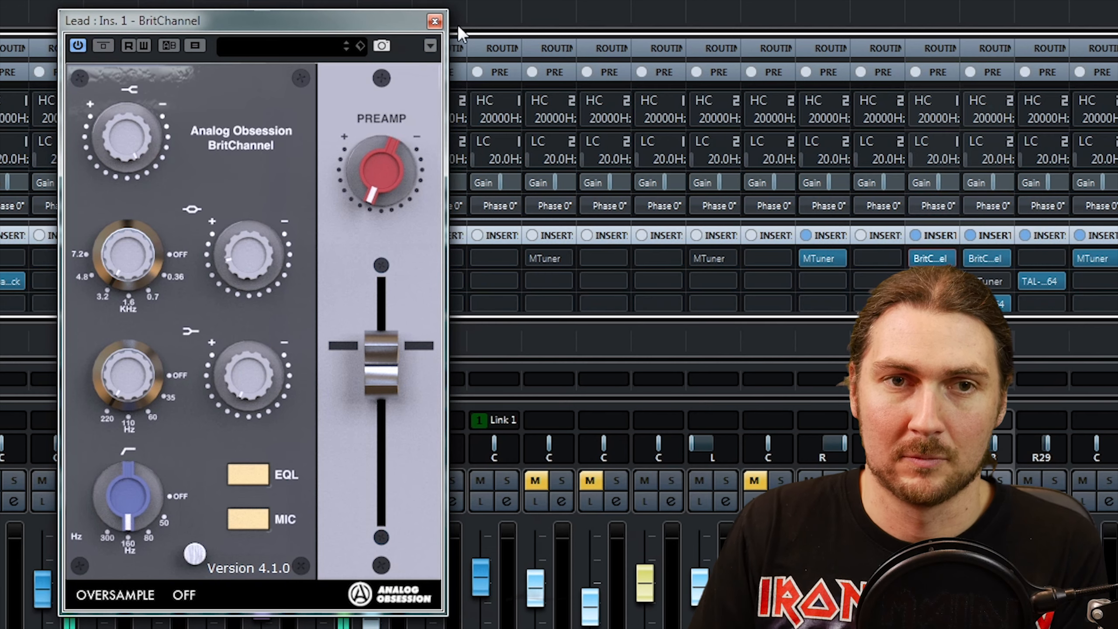
Close Lead's plugin window, solo the Play 01 channel, and add BritChannel to its first insert slot.
click(435, 21)
scroll(945, 192, right, 7)
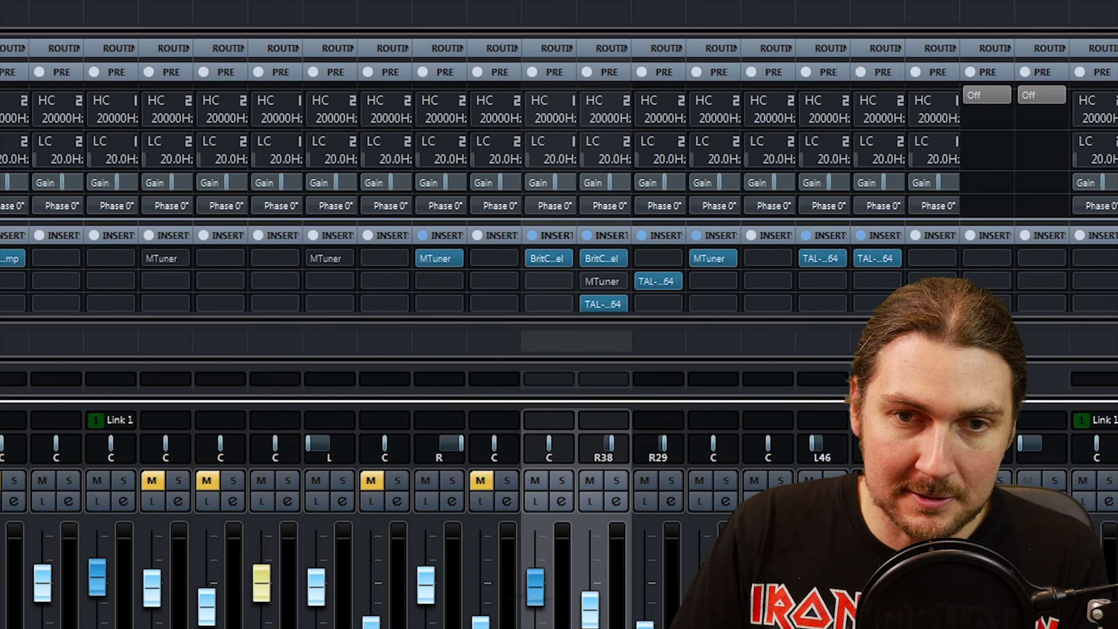
click(946, 480)
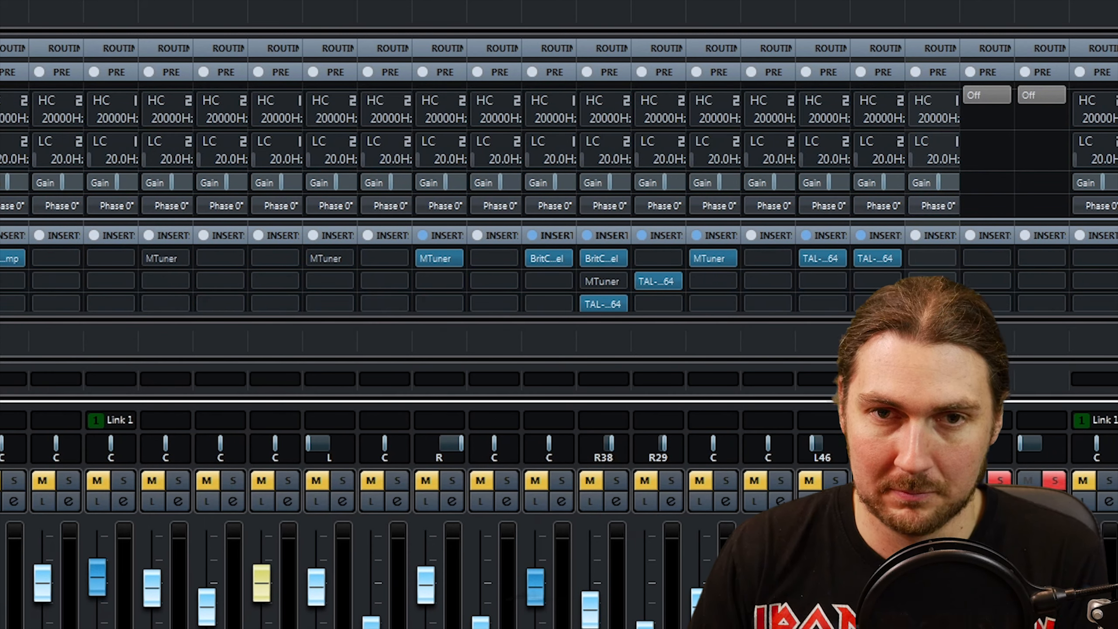
click(945, 255)
text(brit)
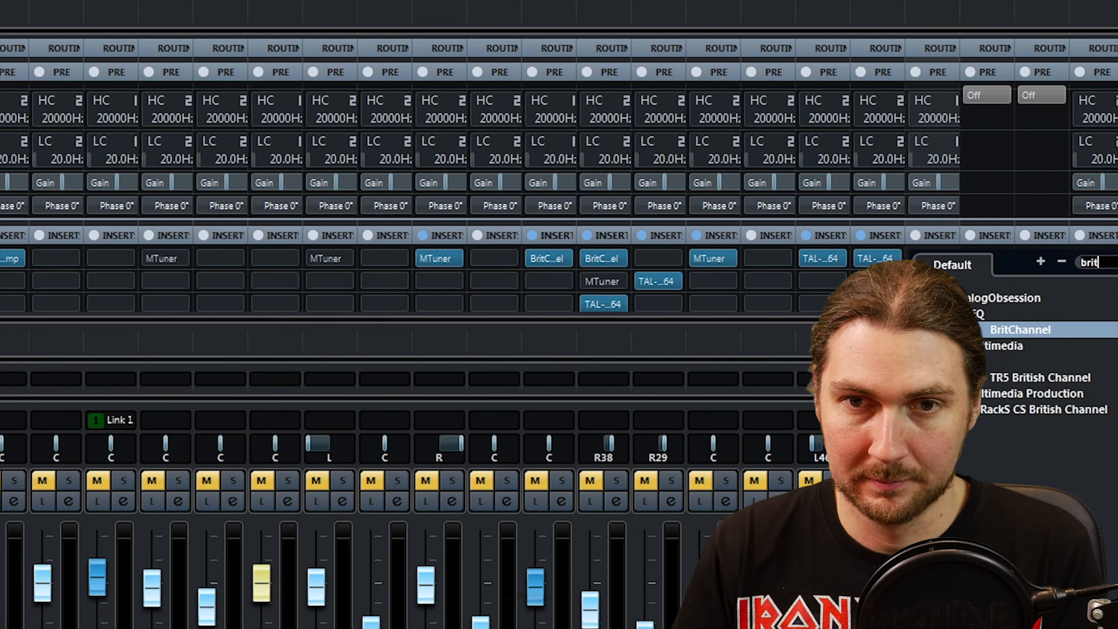
click(1008, 321)
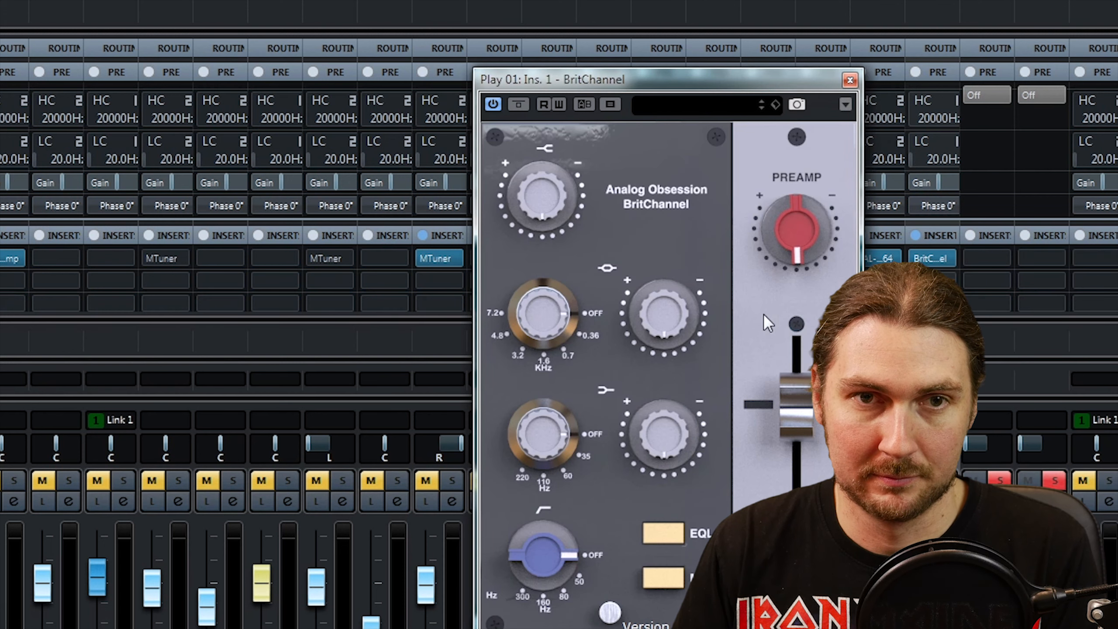
Move Play 01's BritChannel window clear of the webcam area and set its high-pass filter to 80 Hz.
drag(650, 83, 442, 63)
drag(339, 500, 385, 353)
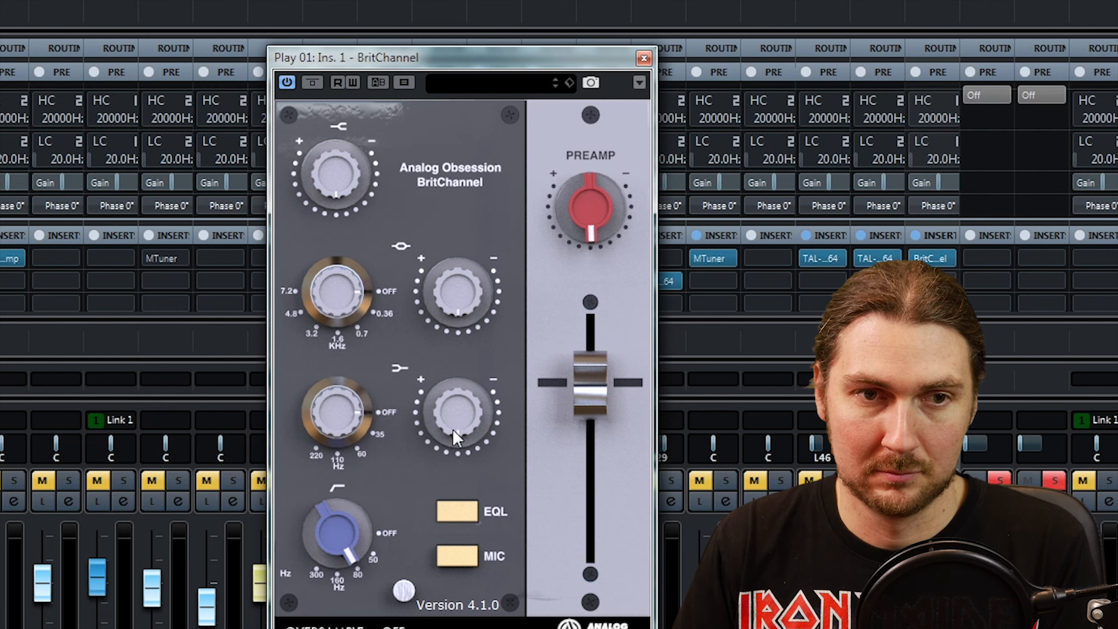
drag(454, 418, 494, 231)
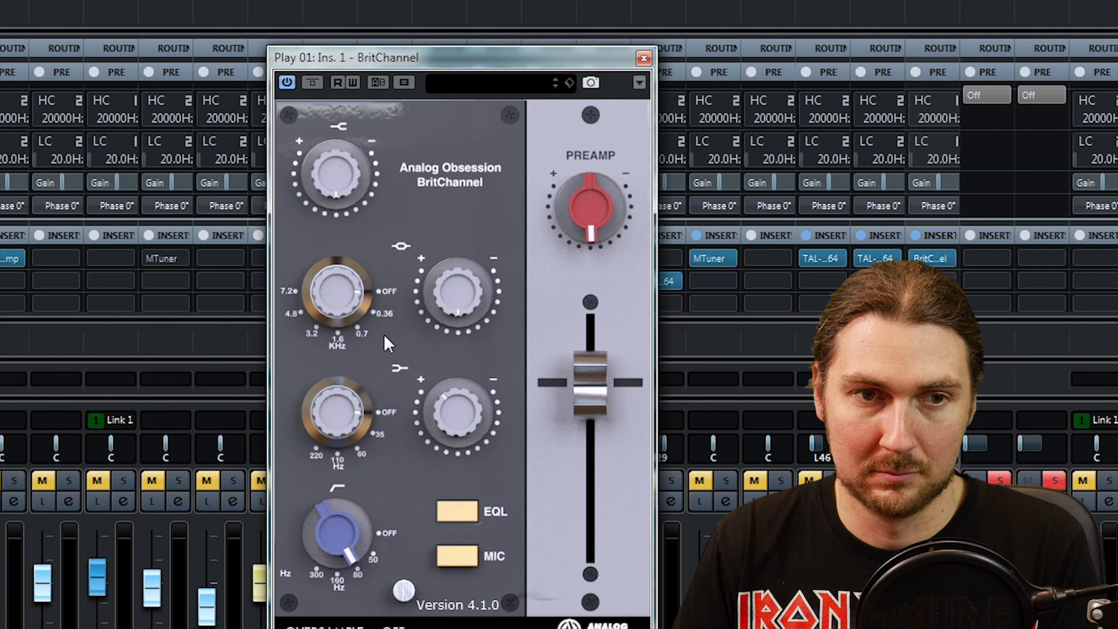
drag(379, 70, 381, 57)
drag(468, 531, 457, 622)
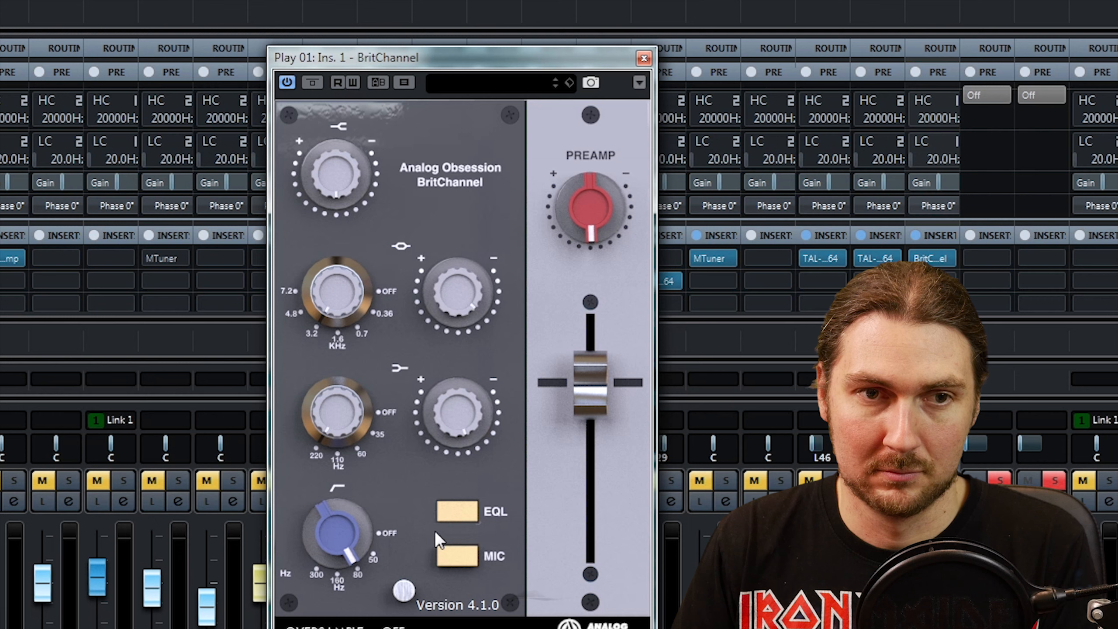
Tune the mid-band and low-band frequencies on Play 01's BritChannel by ear and readjust the band gain.
drag(333, 304, 350, 230)
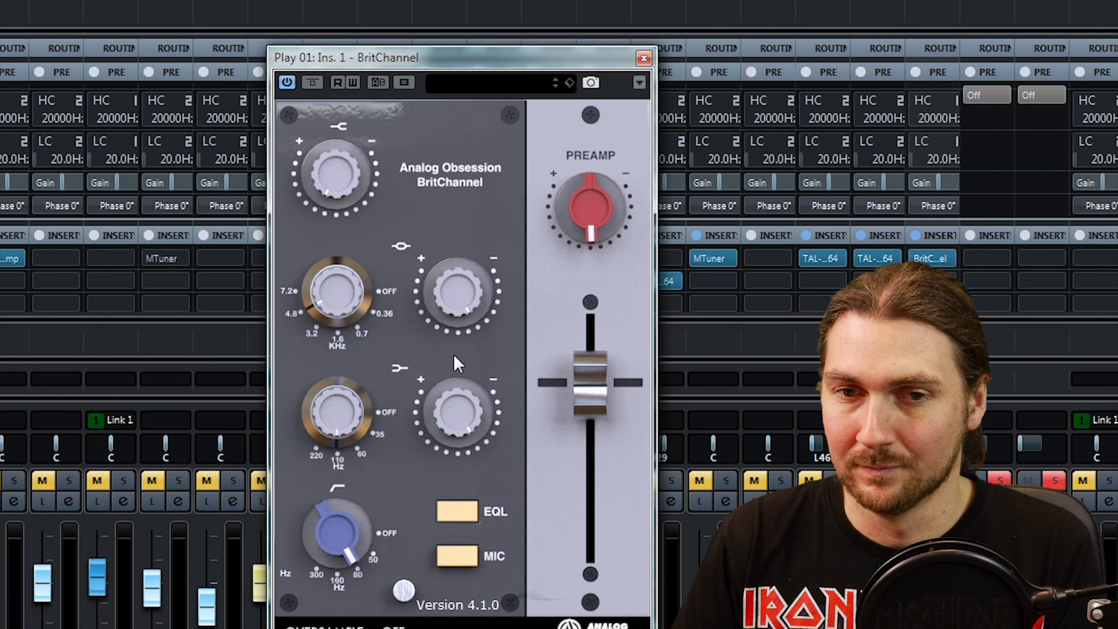
drag(351, 391, 365, 272)
drag(467, 379, 469, 368)
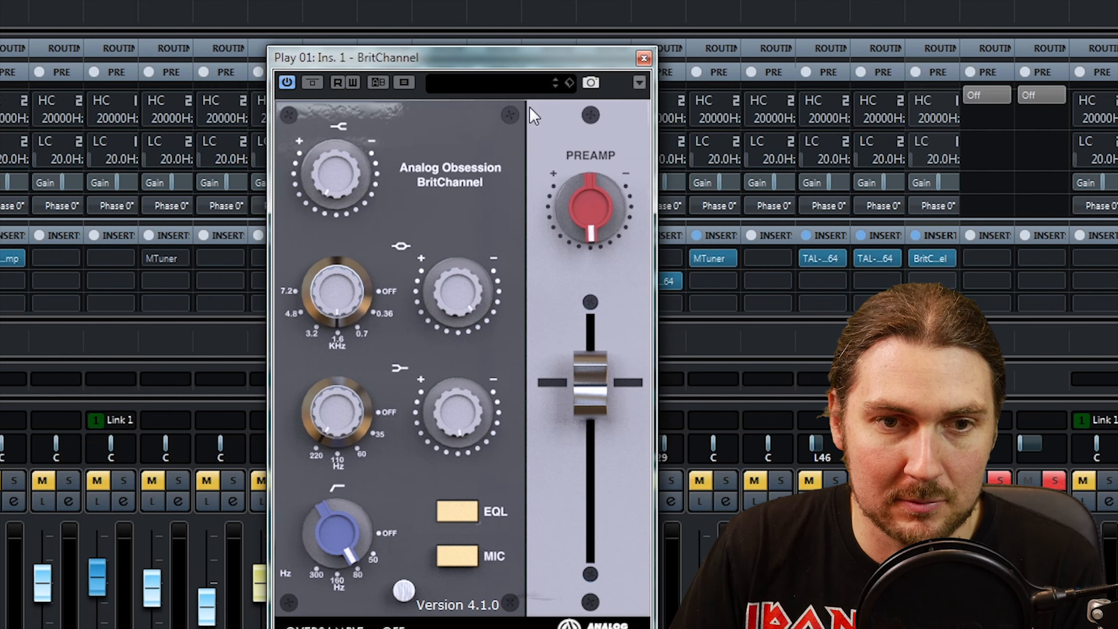
Solo the two adjacent channels that carry BritChannel, compare Play 01's plugin bypassed and active while adjusting its preamp, and close its window.
drag(530, 60, 328, 68)
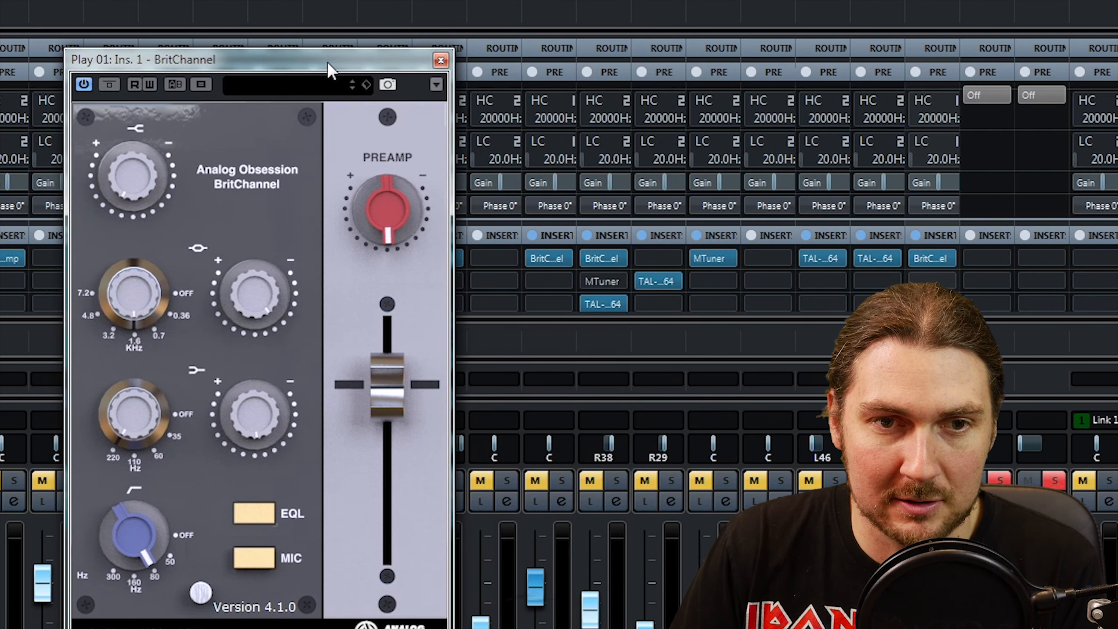
click(561, 479)
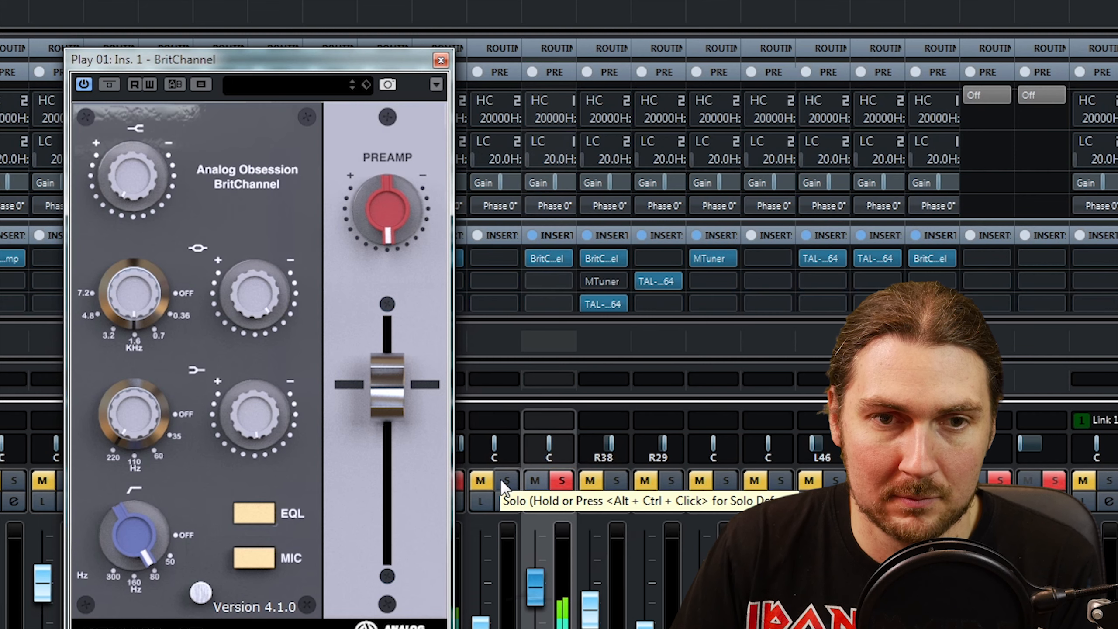
click(610, 480)
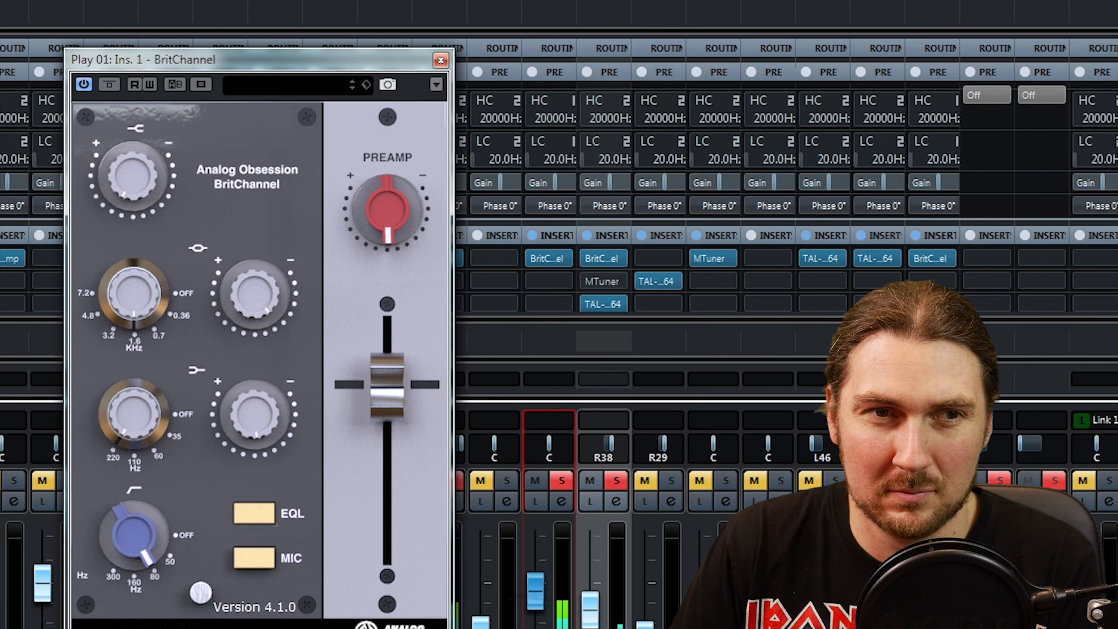
click(110, 86)
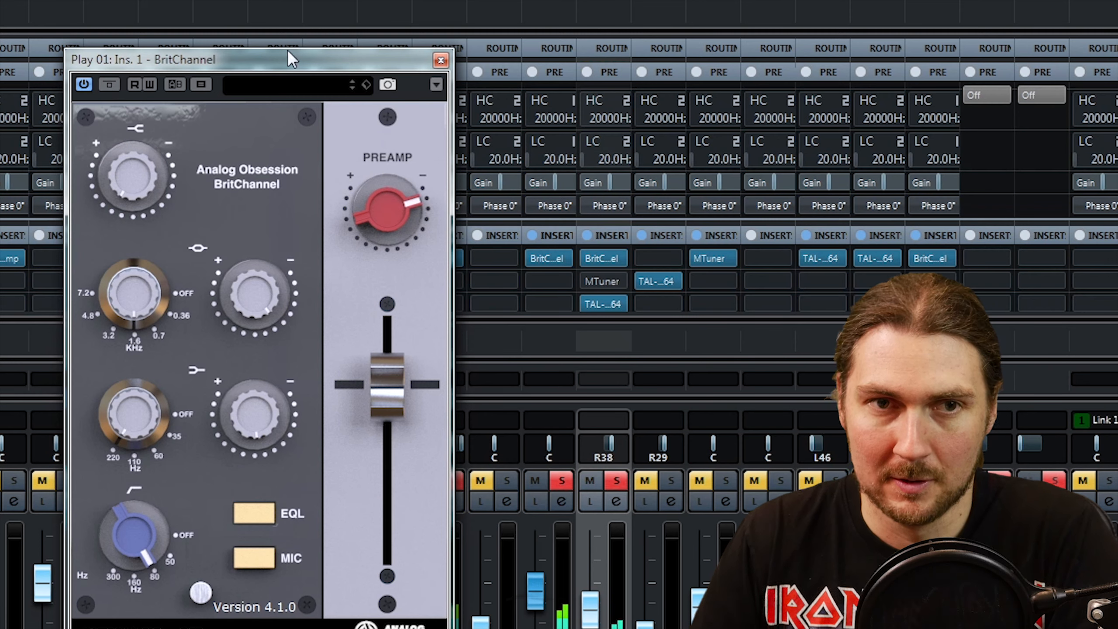
click(440, 60)
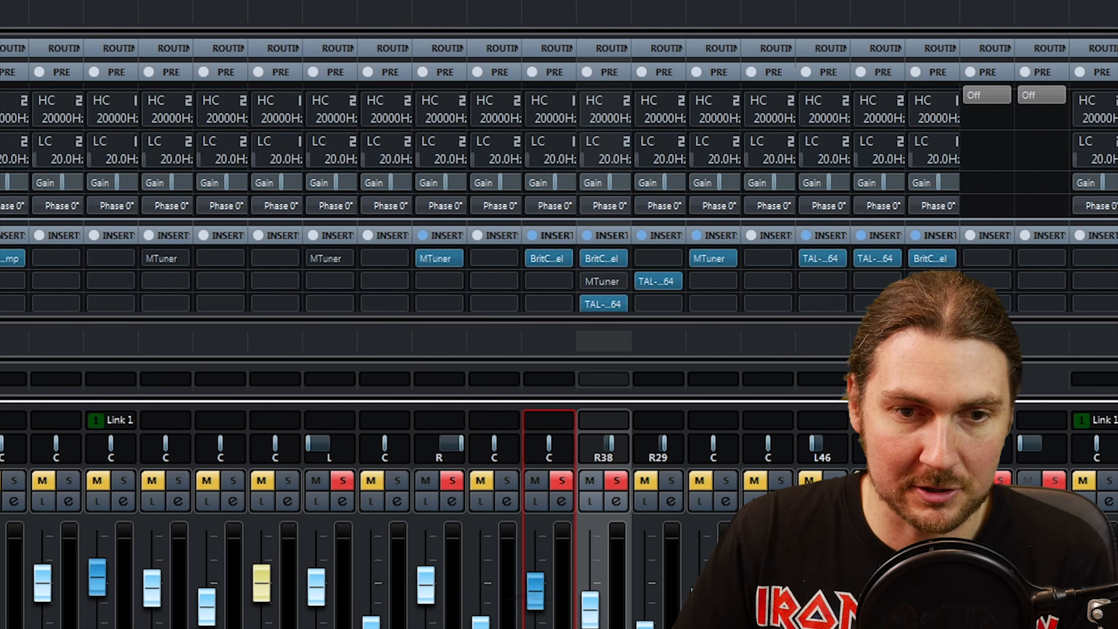
Select all the mixer channels that carry BritChannel together, including the guitar, Play 01 and drum channels.
click(933, 551)
click(604, 621)
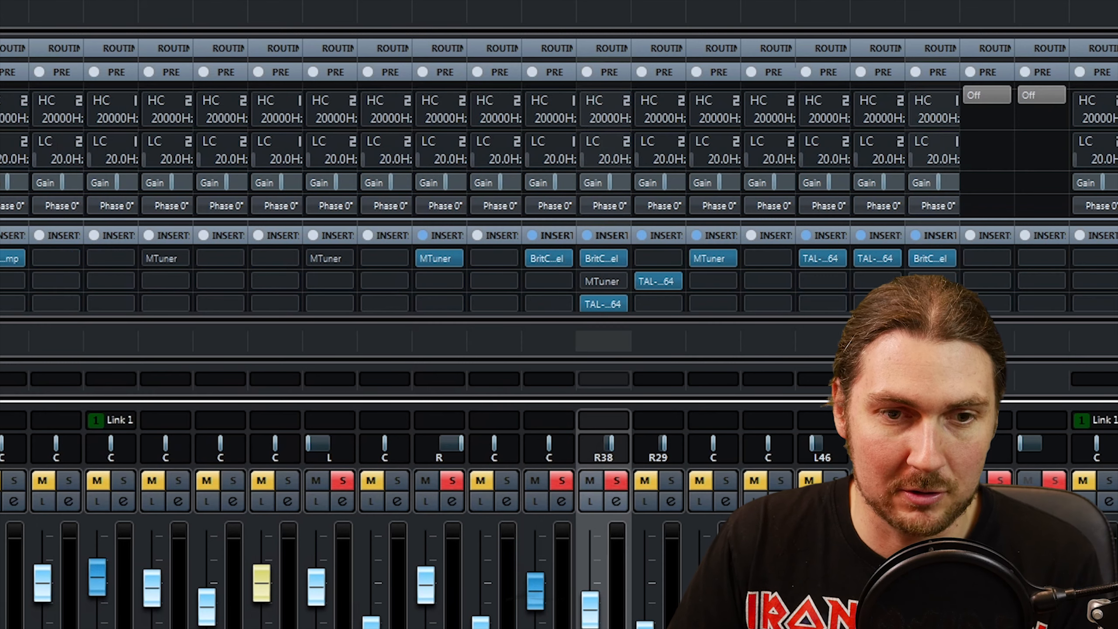
ctrl+click(549, 621)
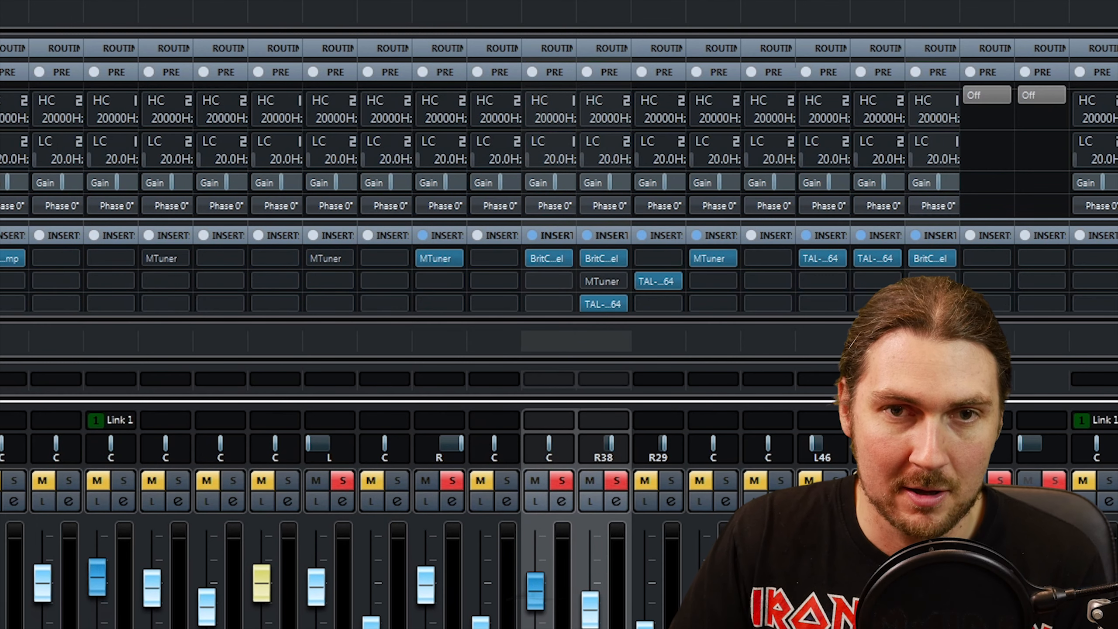
scroll(559, 315, left, 1)
scroll(559, 315, left, 15)
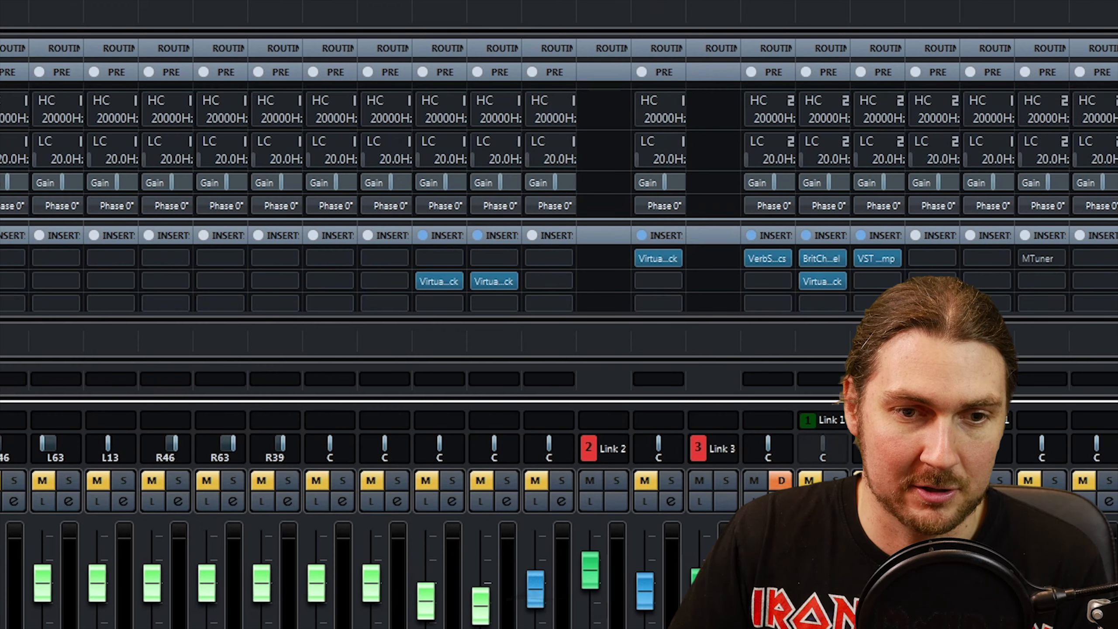
scroll(559, 314, left, 19)
scroll(559, 315, right, 4)
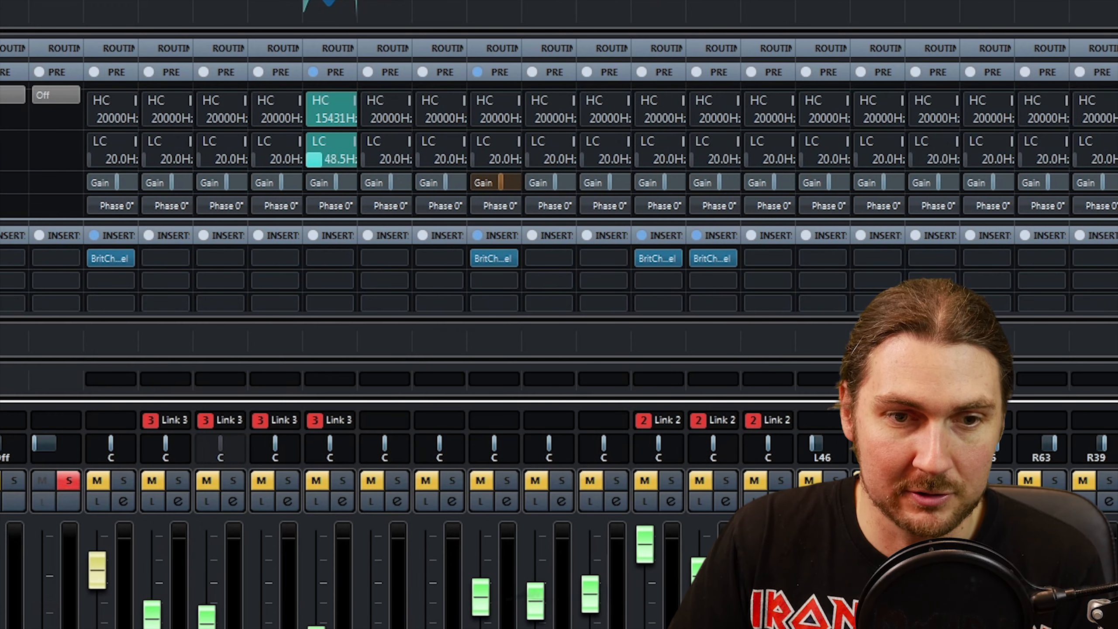
click(494, 621)
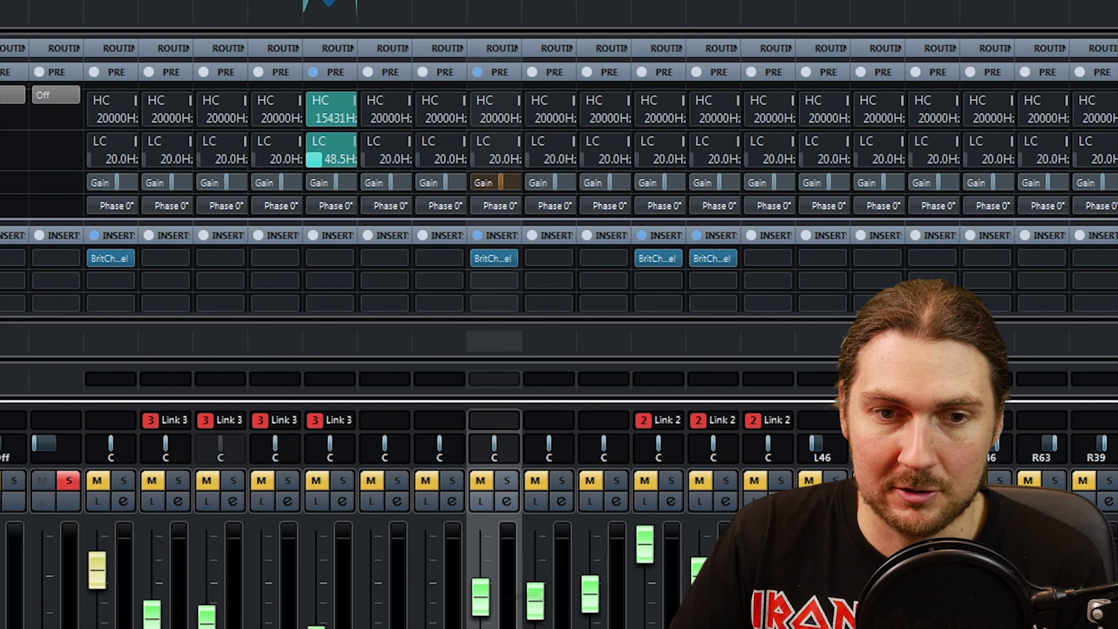
ctrl+click(659, 621)
ctrl+click(714, 622)
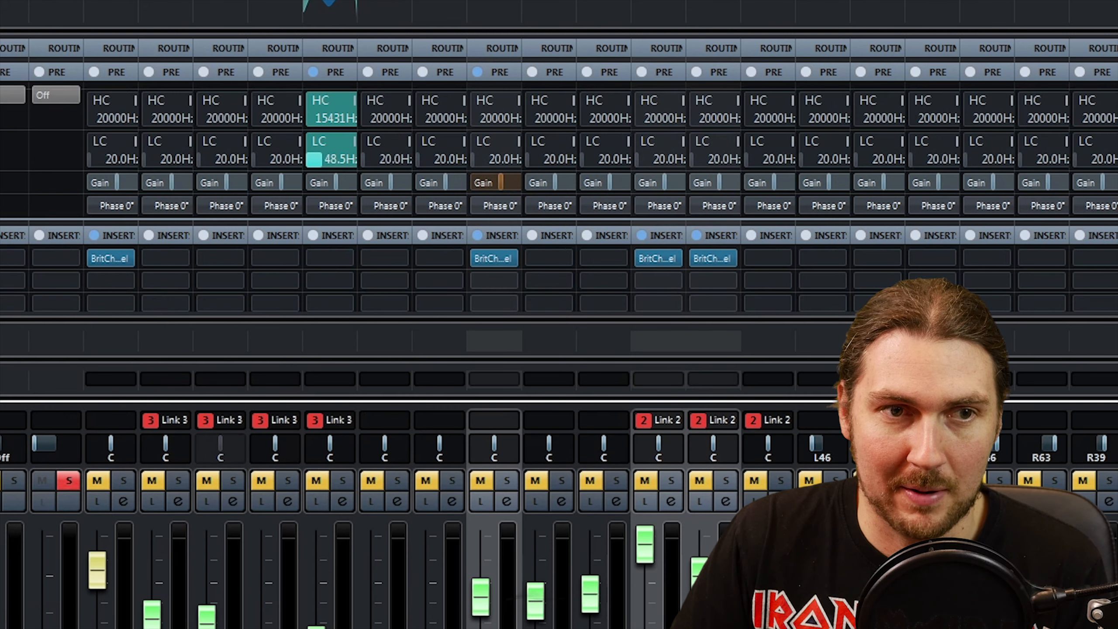
ctrl+click(110, 617)
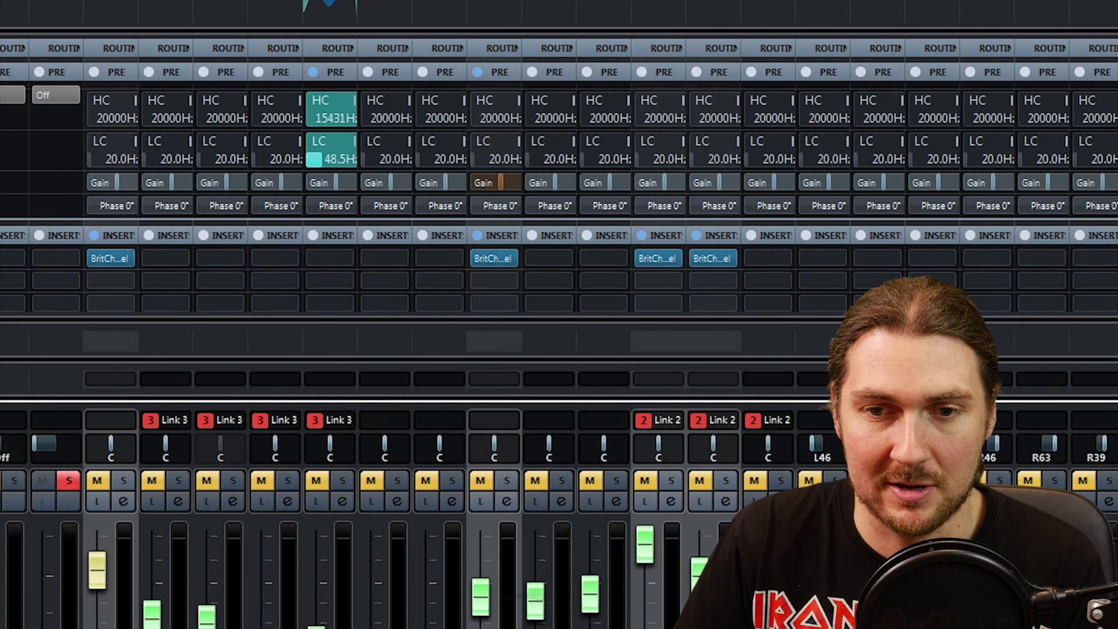
Bypass BritChannel on all selected channels at once, clear the soloed channels and play the full mix.
scroll(535, 597, right, 12)
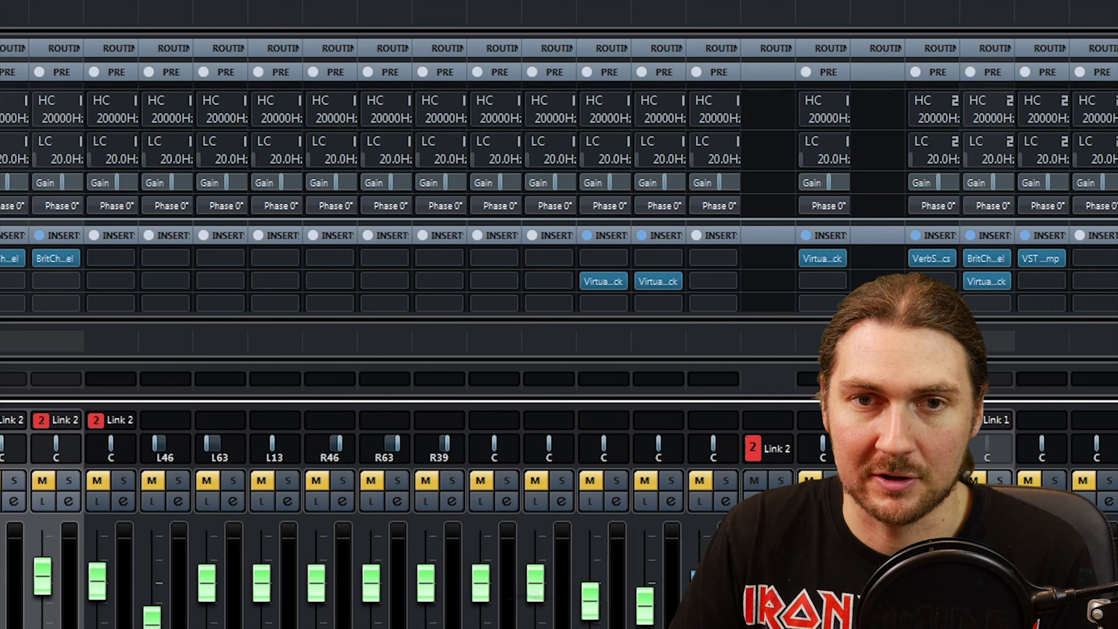
click(975, 257)
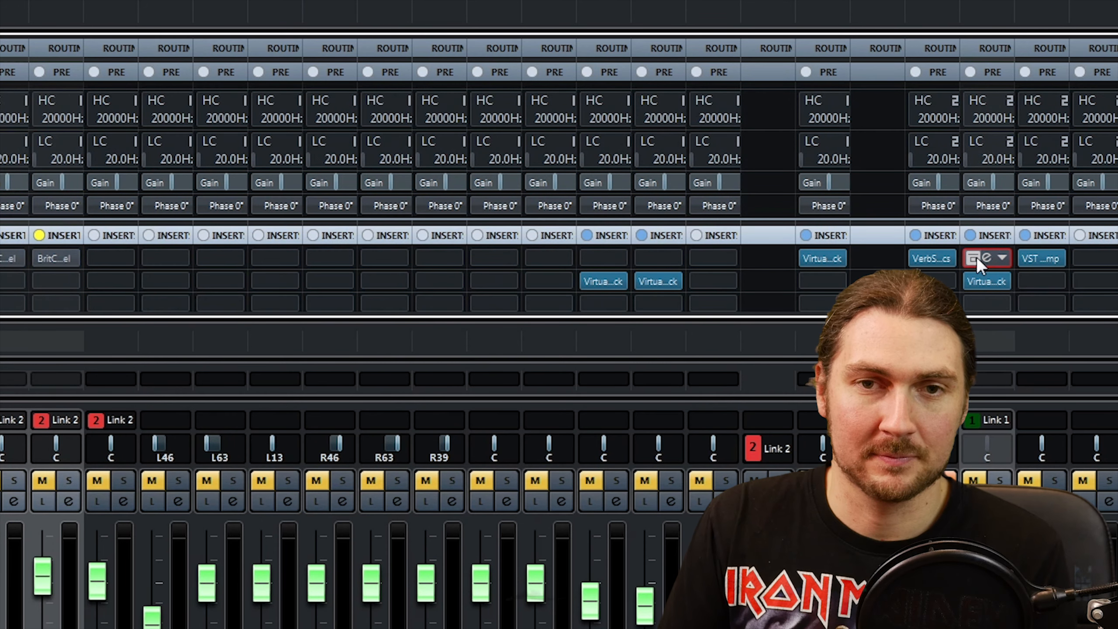
mouse_move(983, 250)
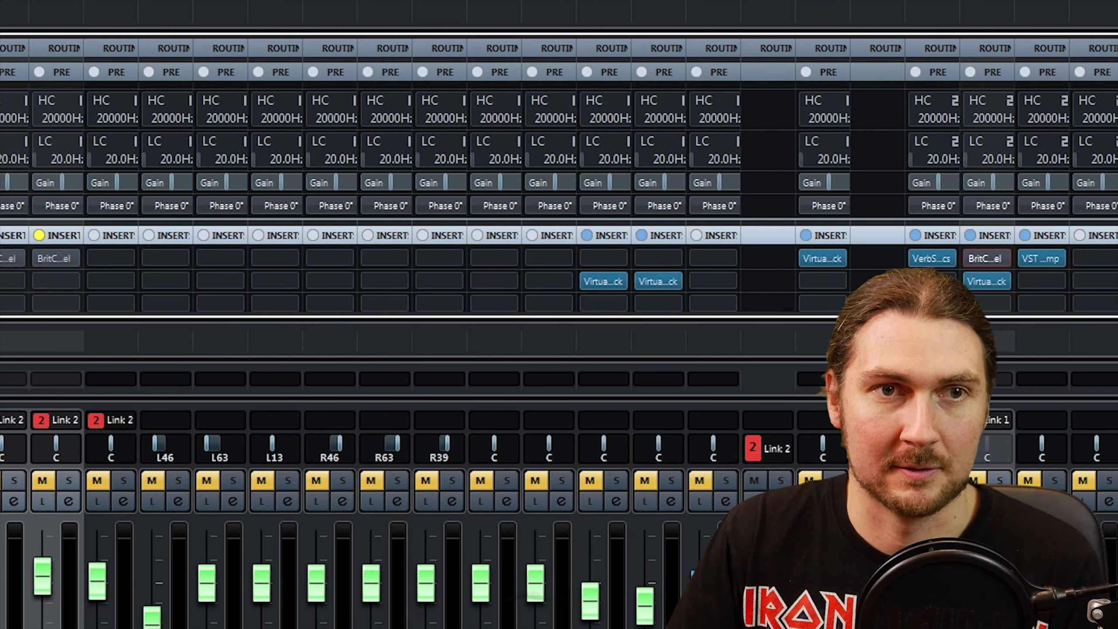
click(946, 480)
key(space)
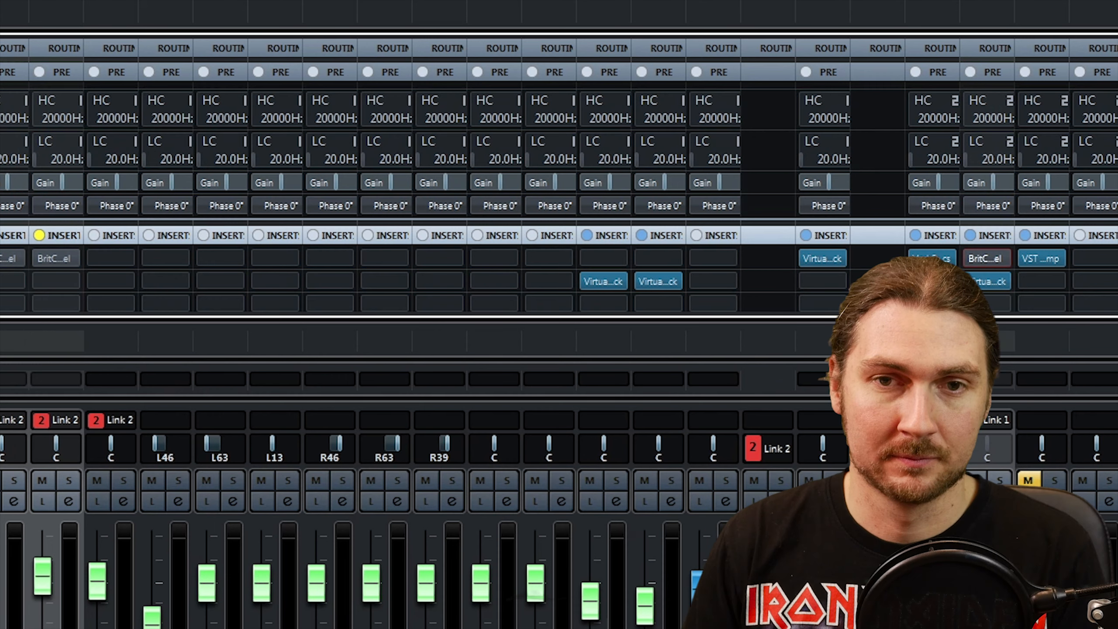
Toggle BritChannel's bypass on all selected channels during playback to compare the processed and unprocessed full mix, ending with the plugins active.
mouse_move(974, 255)
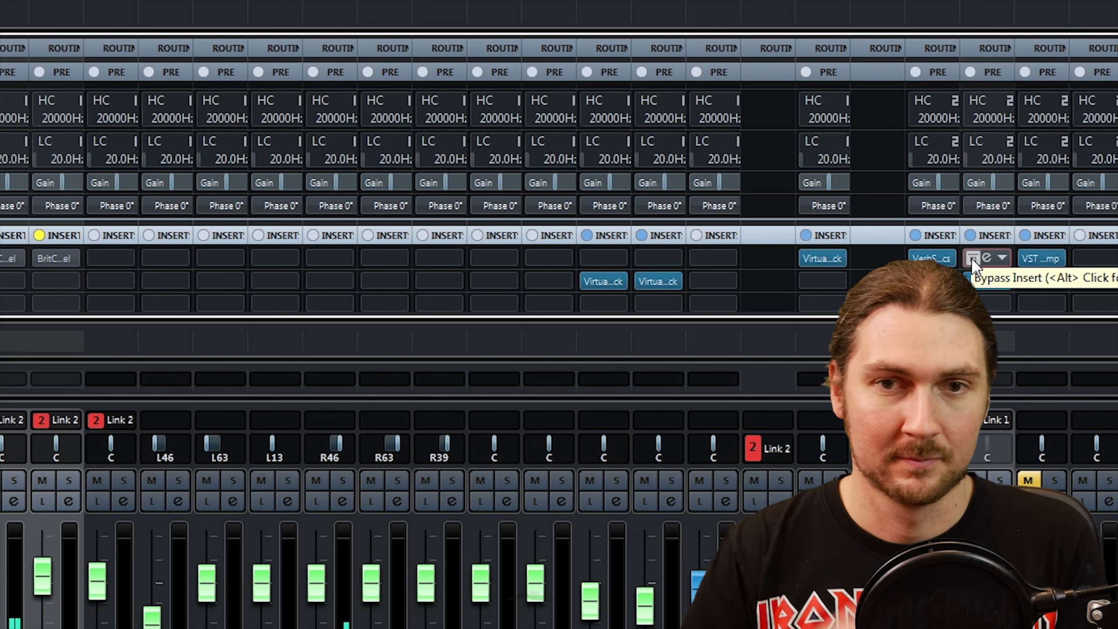
click(973, 259)
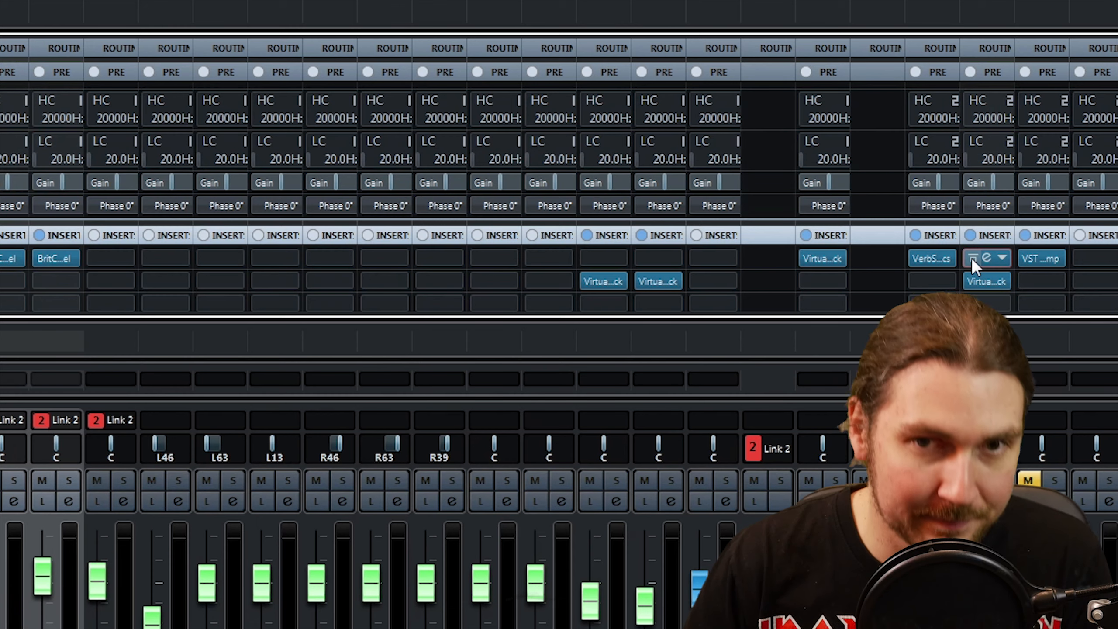
click(973, 259)
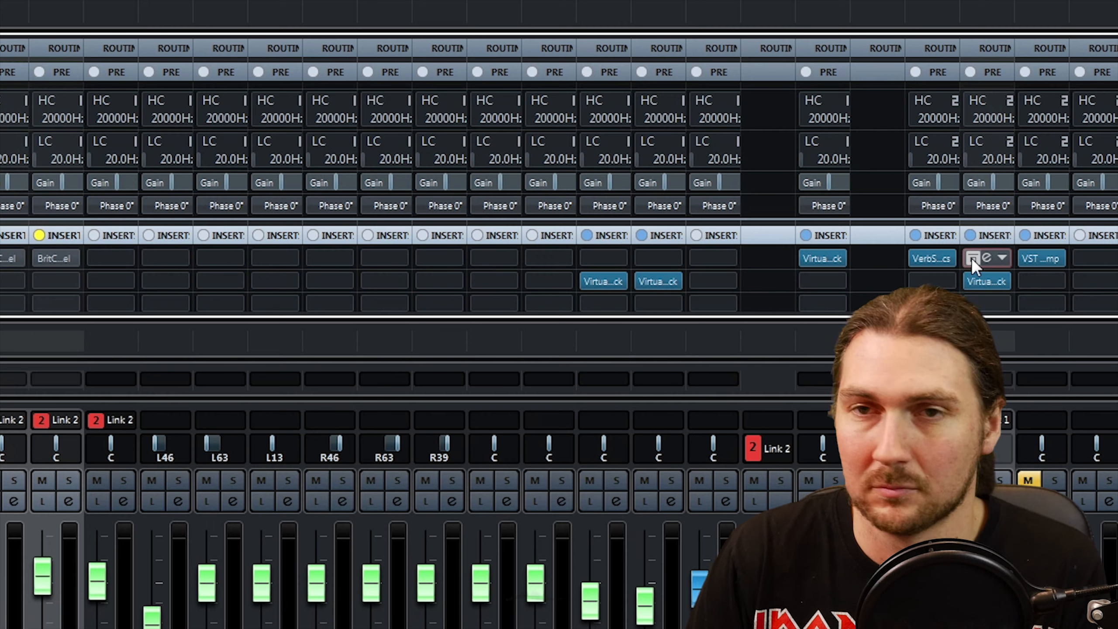
click(972, 260)
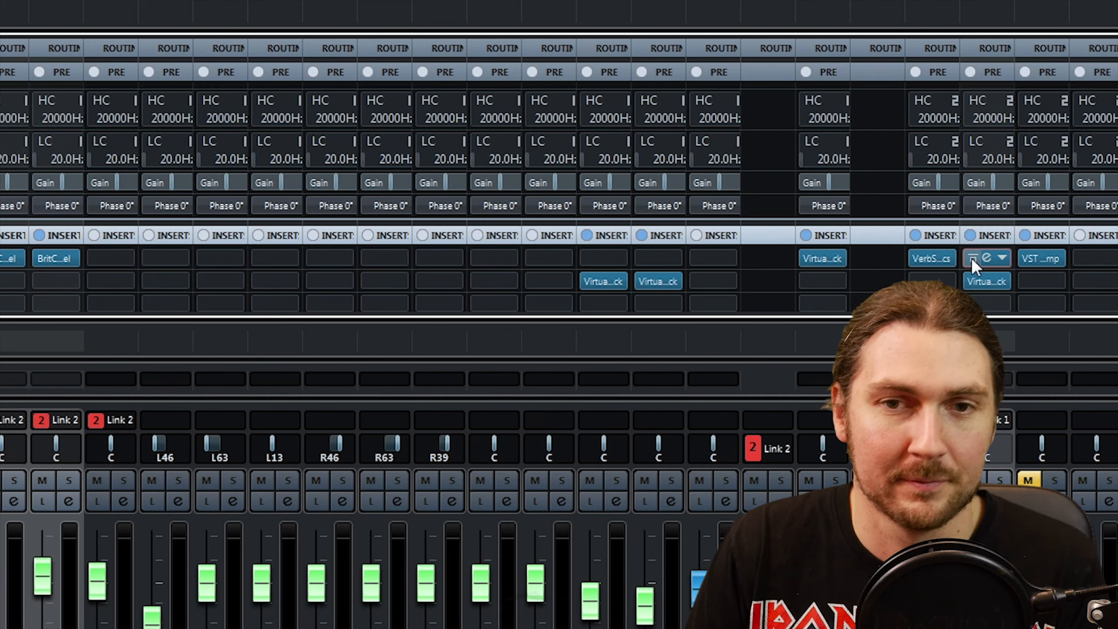
click(973, 259)
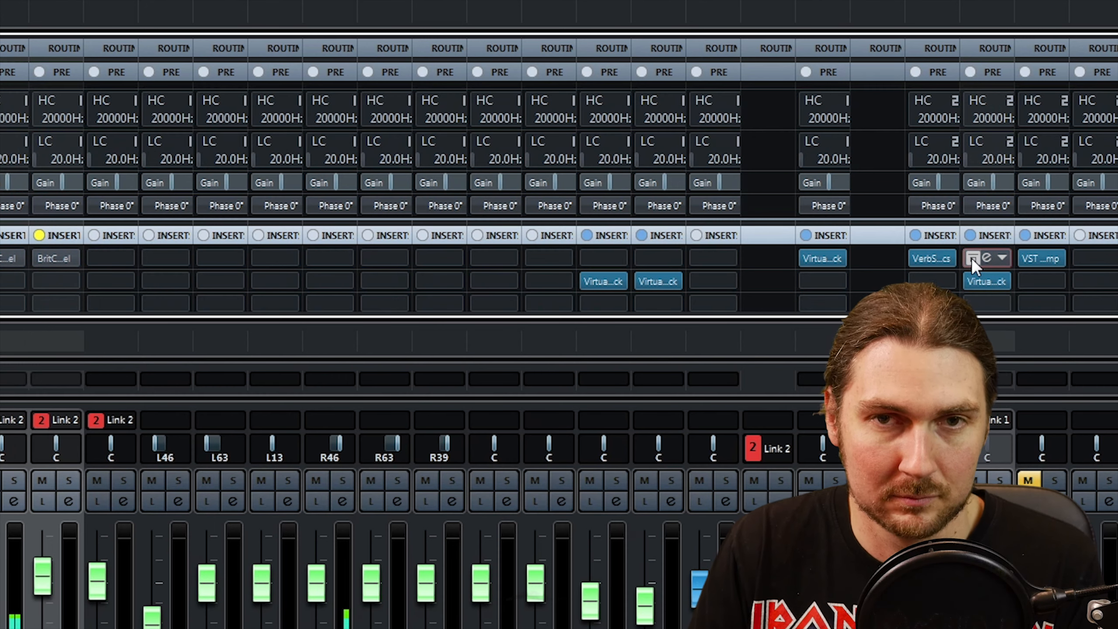
click(972, 259)
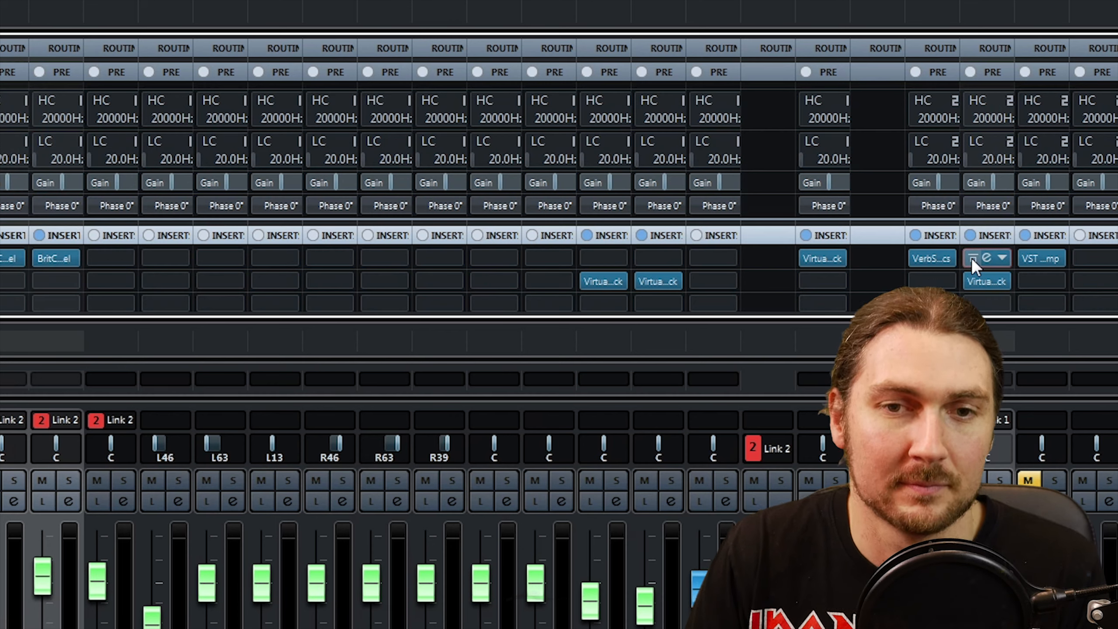